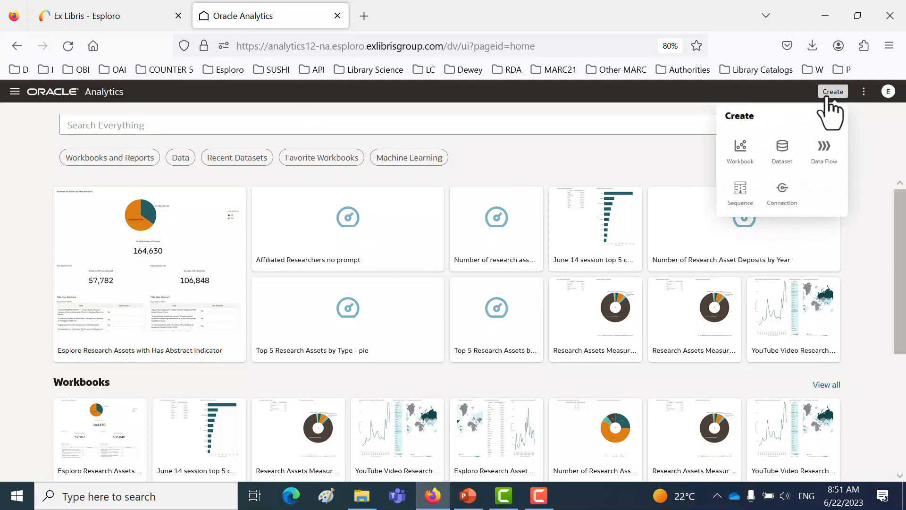
# Create a new workbook and add the Esploro Research Assets subject area to it.
pyautogui.click(739, 151)
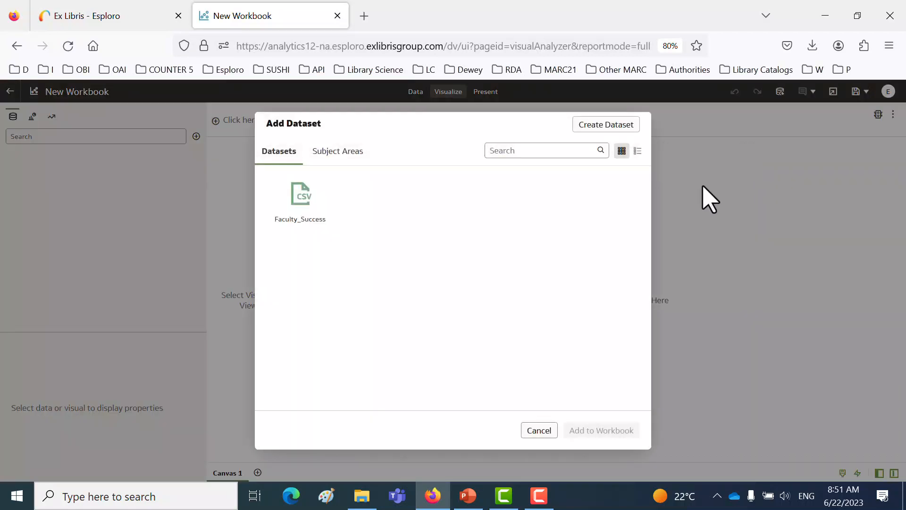
pyautogui.click(336, 154)
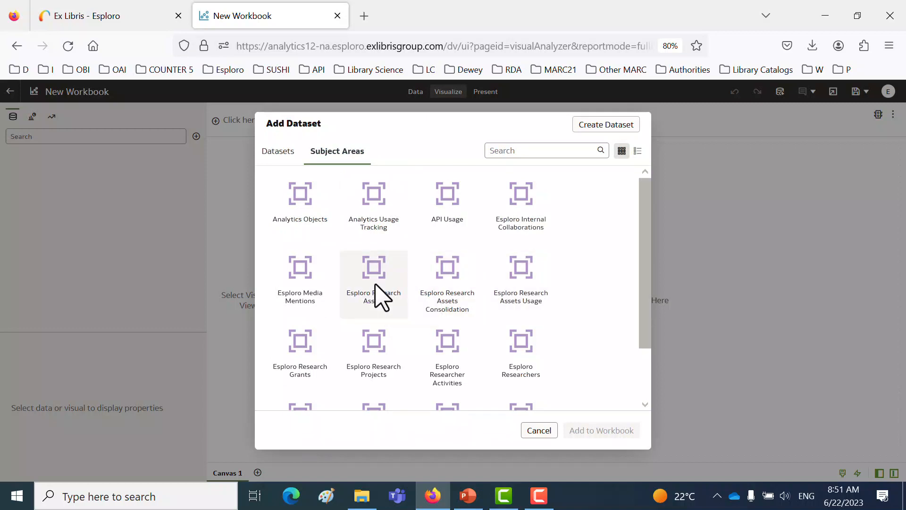
pyautogui.click(378, 299)
pyautogui.click(592, 432)
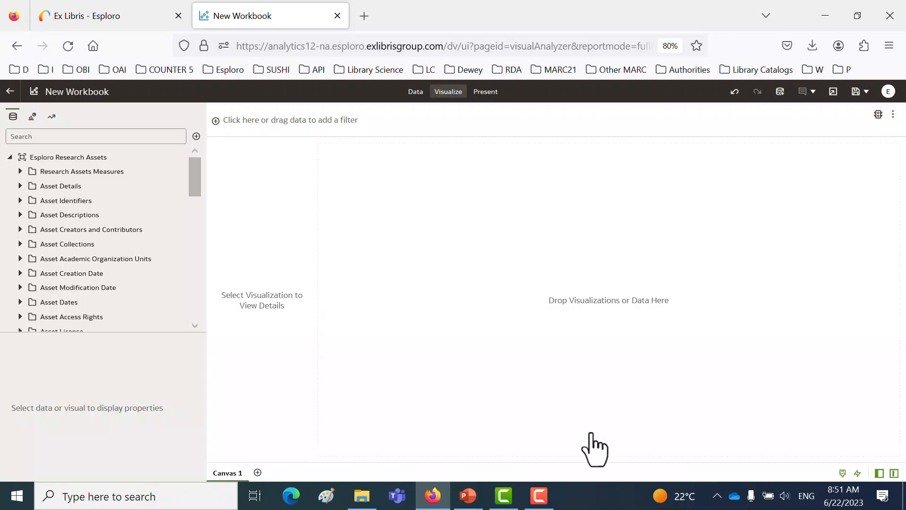
# Add the Title field from Asset Details to the empty canvas as a table.
pyautogui.moveTo(375, 504)
pyautogui.click(20, 186)
pyautogui.scroll(-5, 87, 238)
pyautogui.scroll(-6, 87, 238)
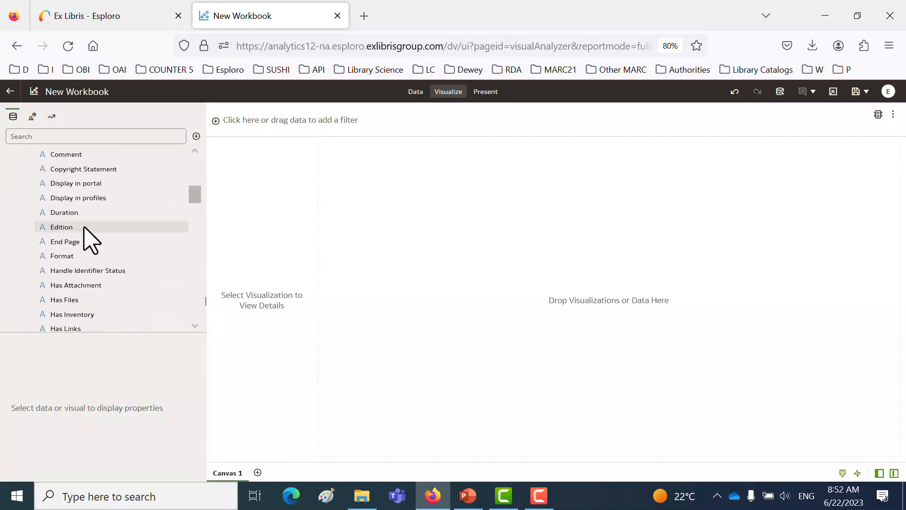
pyautogui.scroll(-6, 87, 238)
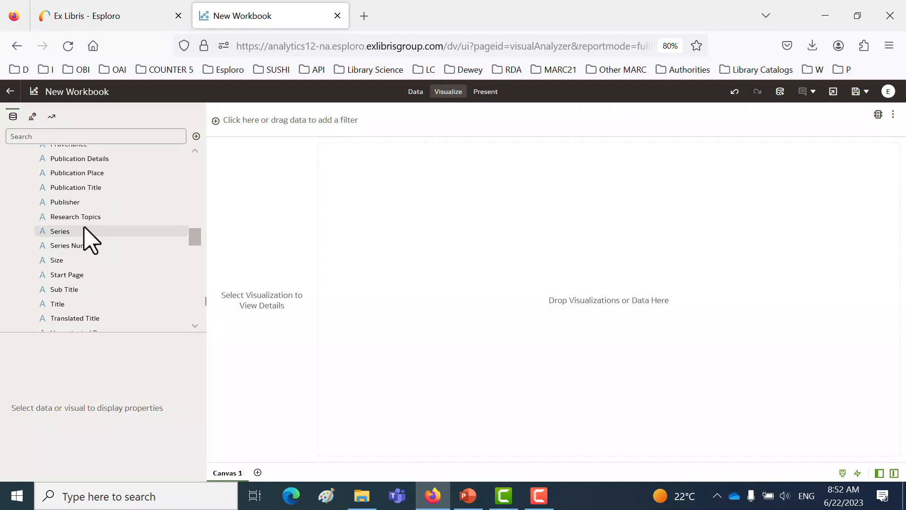
pyautogui.moveTo(57, 306); pyautogui.dragTo(486, 229)
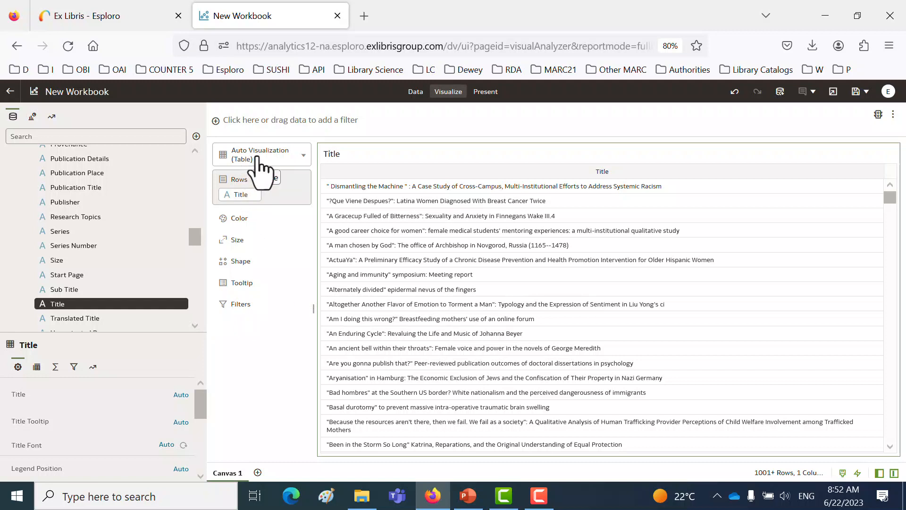
# Add the Has Abstract field from Asset Descriptions to the table's rows, below Title.
pyautogui.scroll(-3, 135, 216)
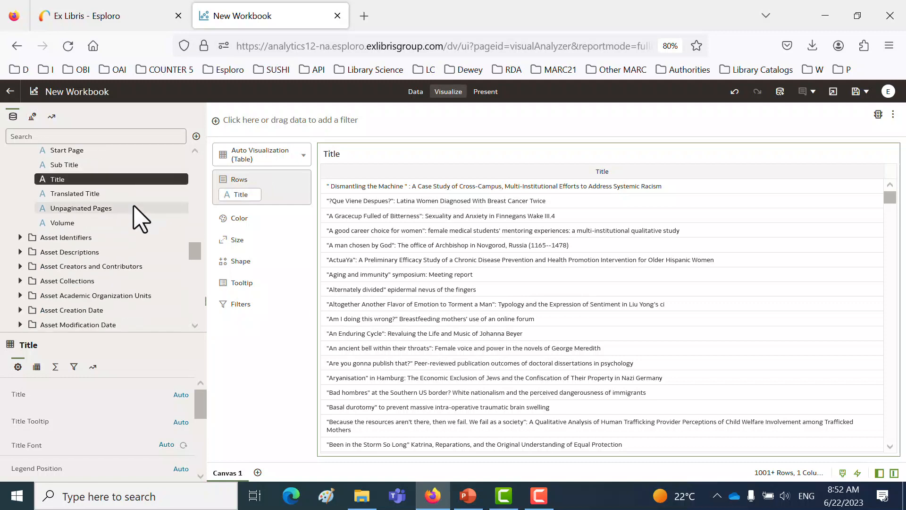
pyautogui.click(20, 252)
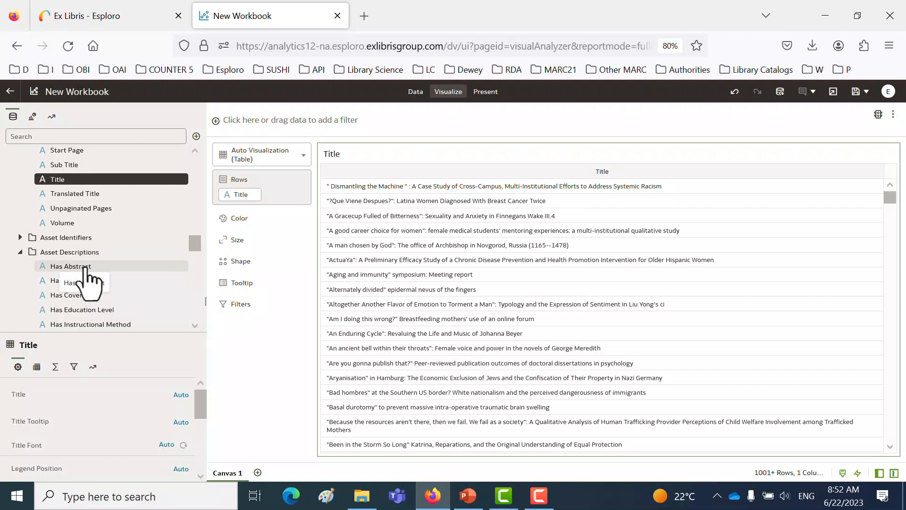
pyautogui.moveTo(82, 268); pyautogui.dragTo(258, 211)
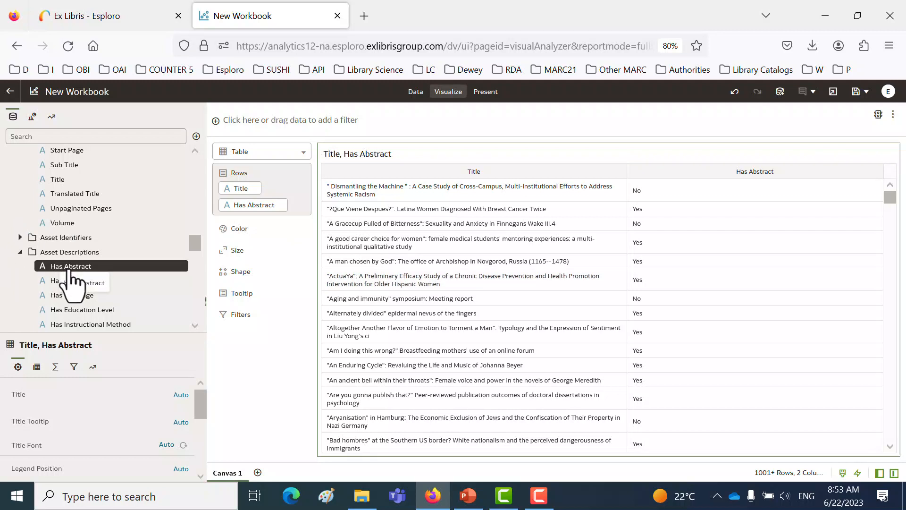
# Add a canvas-wide filter on Has Abstract with the value No selected.
pyautogui.moveTo(71, 273); pyautogui.dragTo(307, 132)
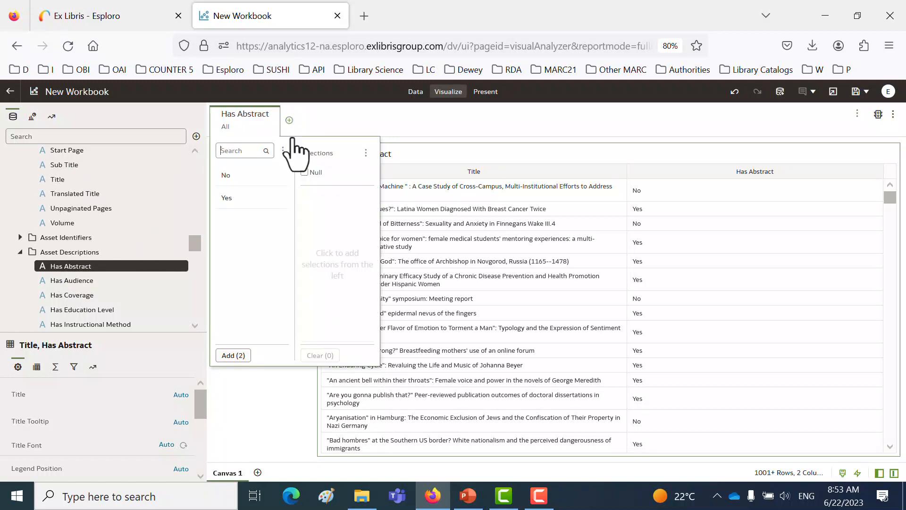
pyautogui.click(226, 177)
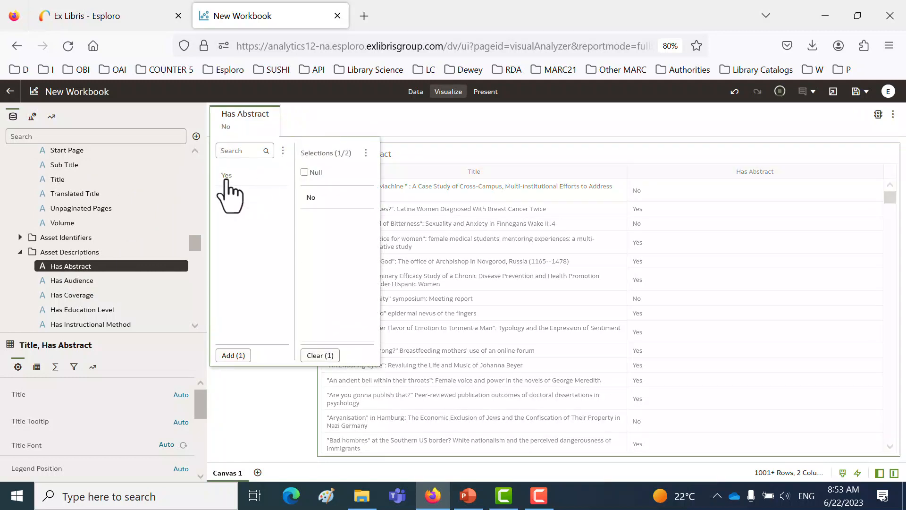
pyautogui.click(481, 122)
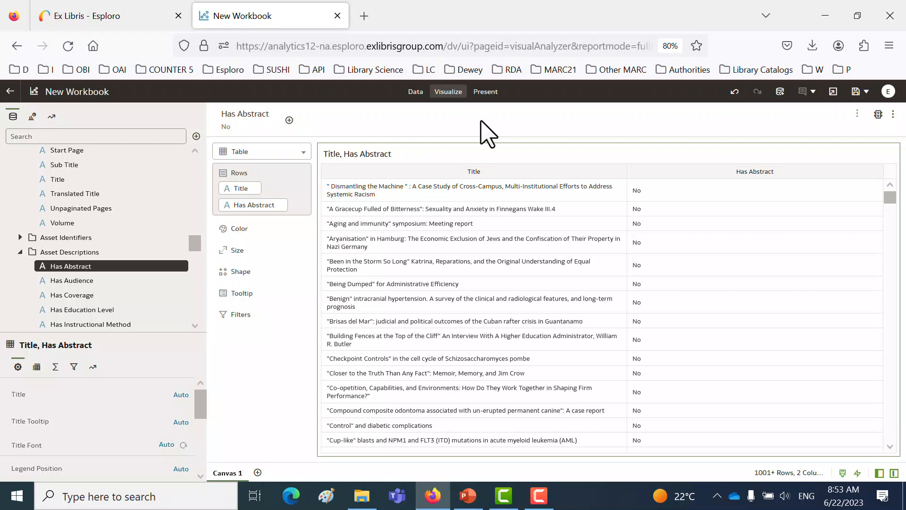
# Switch the canvas-wide Has Abstract filter's selection to Yes, and delete the filter from the canvas.
pyautogui.moveTo(263, 130)
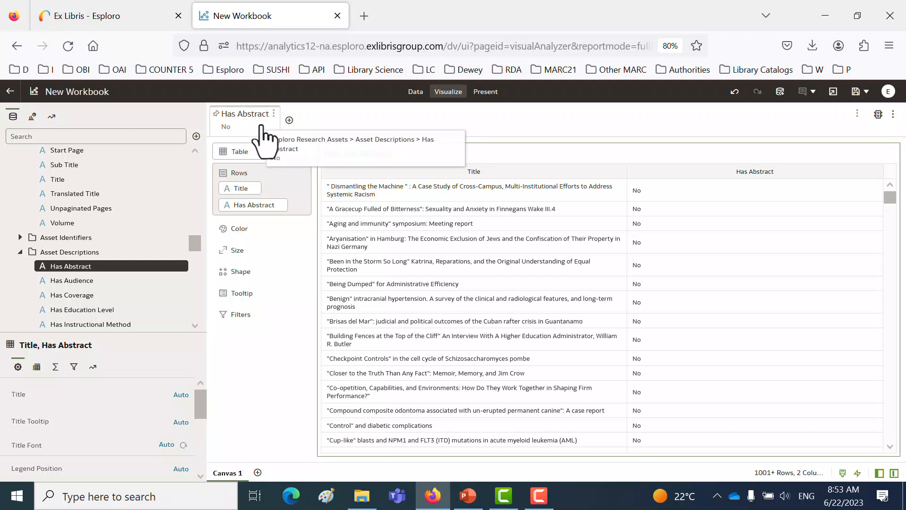
pyautogui.click(263, 137)
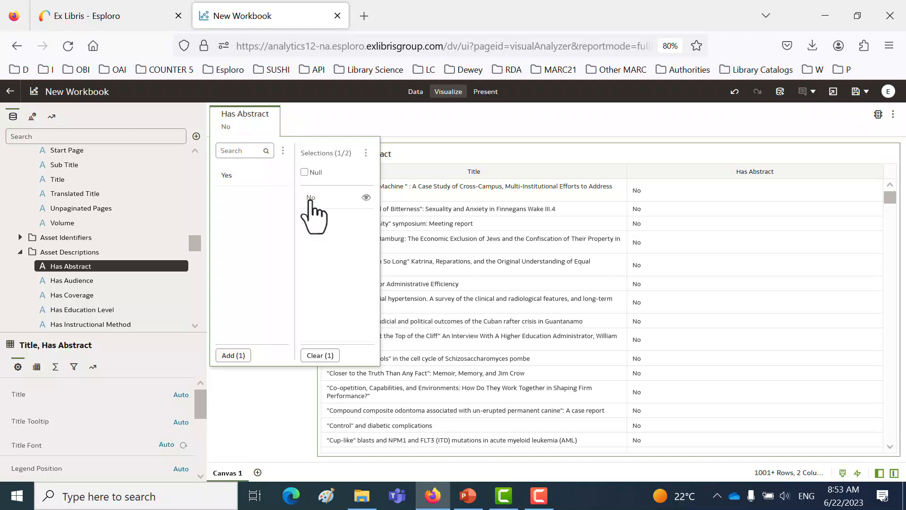
pyautogui.click(310, 199)
pyautogui.click(236, 198)
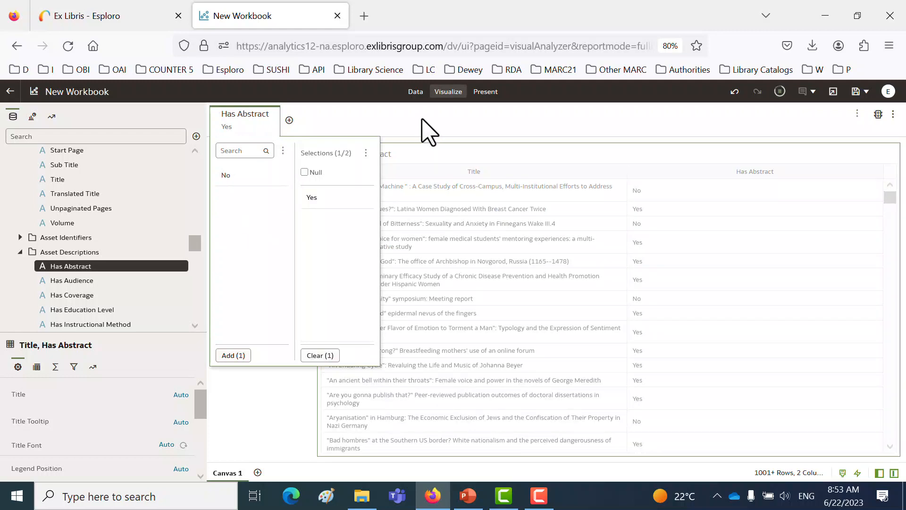
pyautogui.click(429, 132)
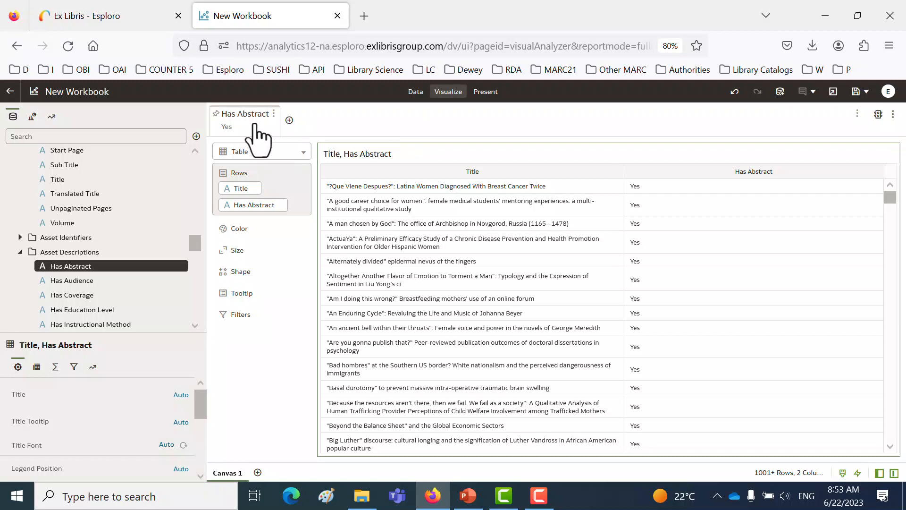
pyautogui.click(274, 115)
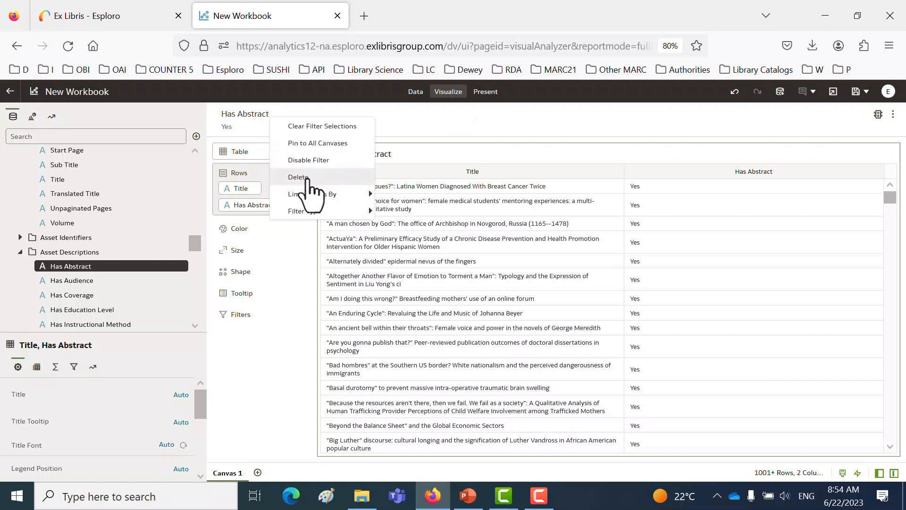
pyautogui.click(298, 177)
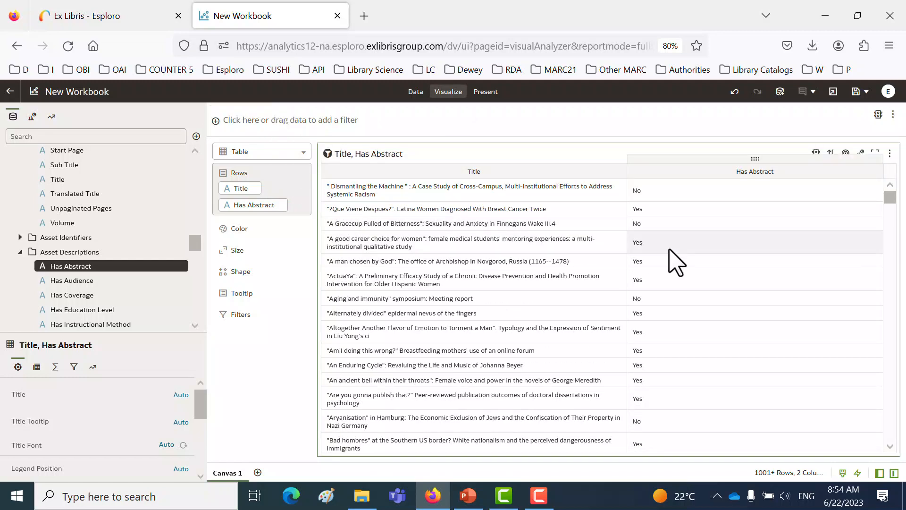
# Duplicate the Title and Has Abstract table visualization on the canvas.
pyautogui.click(890, 155)
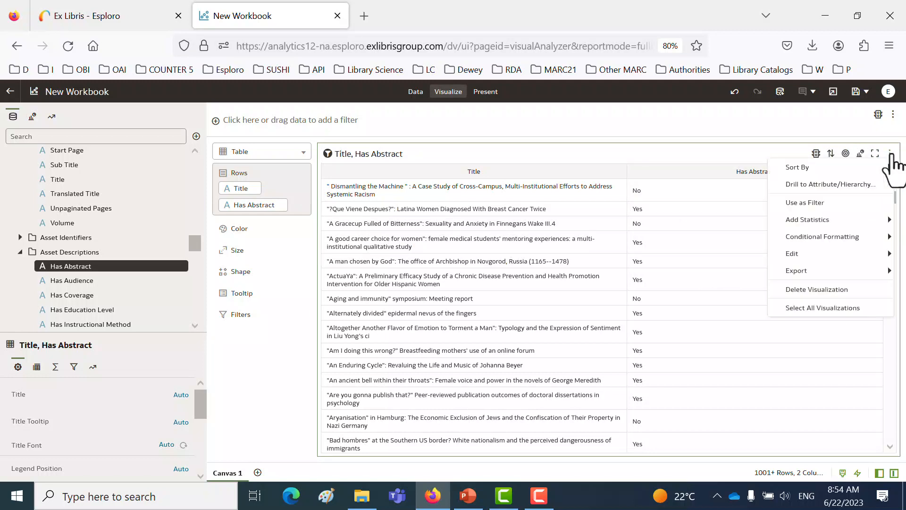
pyautogui.moveTo(820, 260)
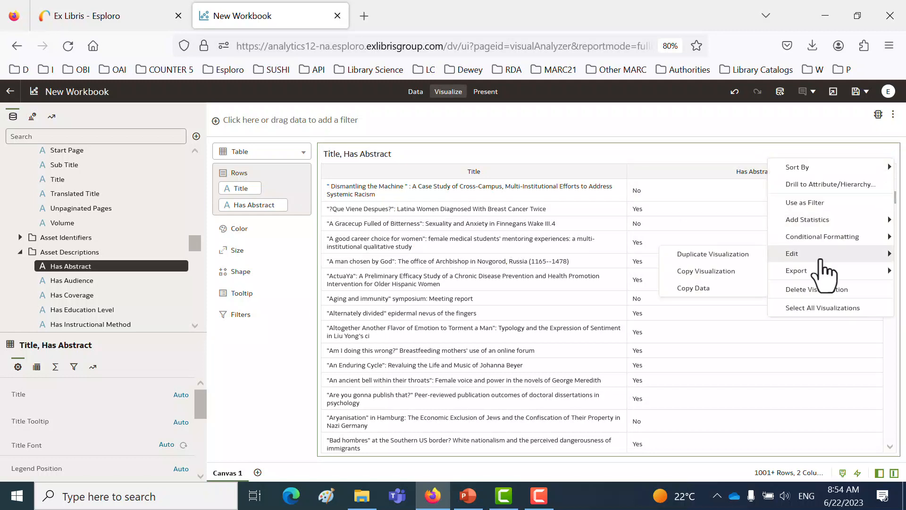
pyautogui.click(713, 255)
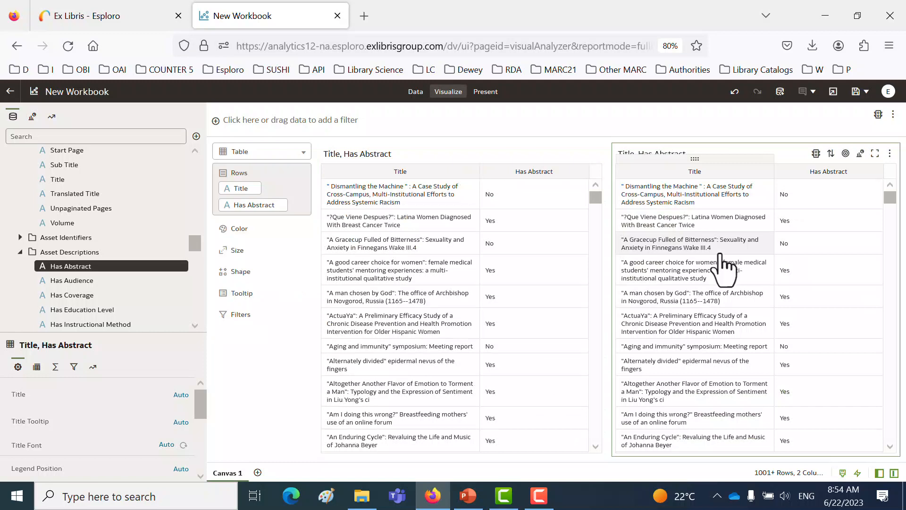
# Create an expression filter for the original table with the expression Has Abstract = 'Yes' and validate it.
pyautogui.click(466, 151)
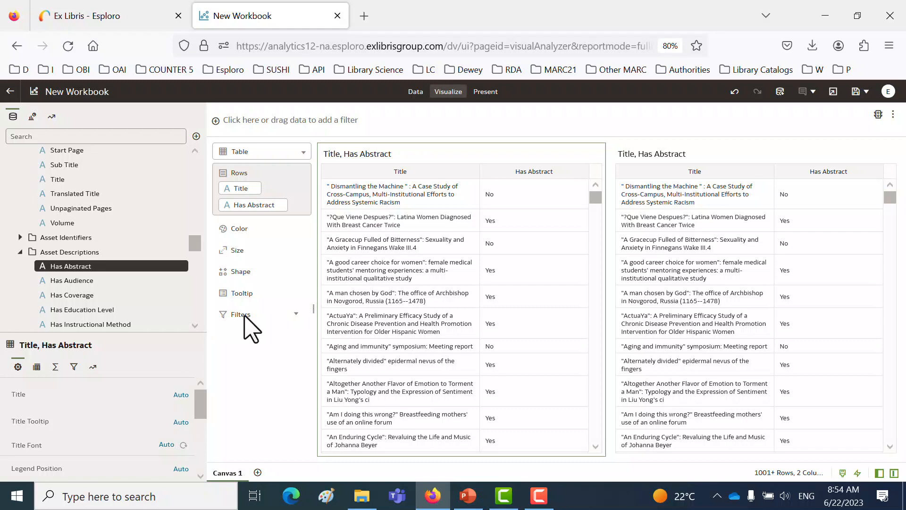
pyautogui.click(296, 314)
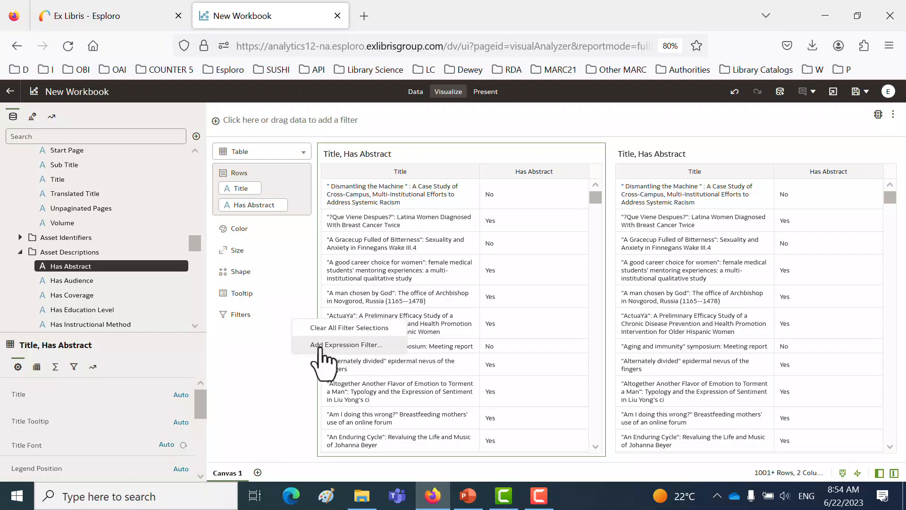
pyautogui.click(320, 349)
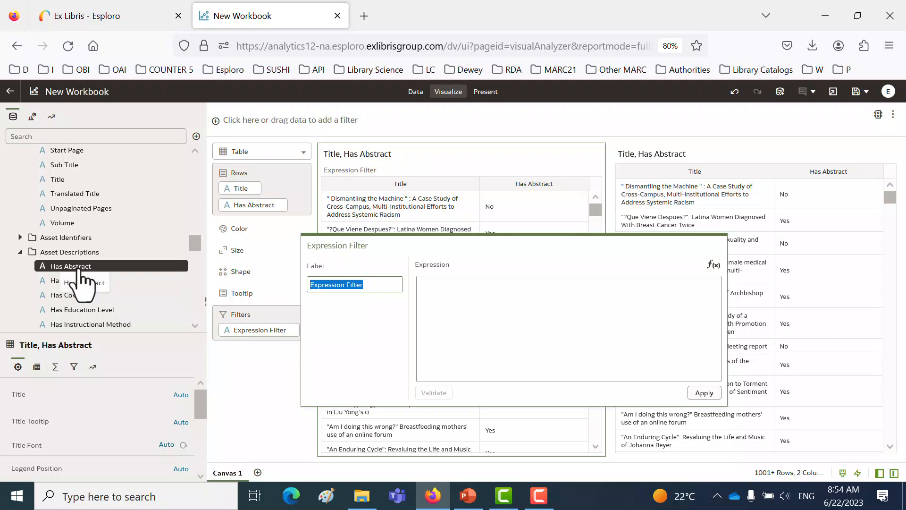
pyautogui.moveTo(79, 271); pyautogui.dragTo(500, 302)
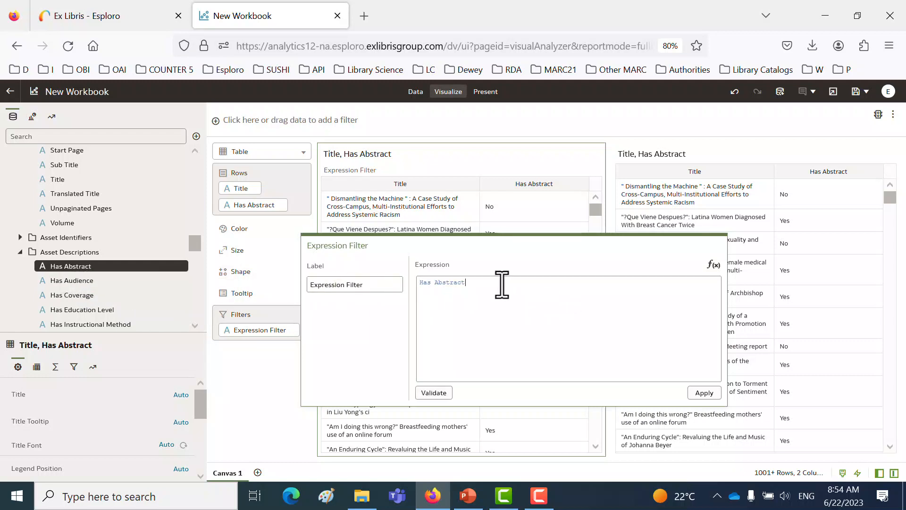
pyautogui.write("= 'Yes'")
pyautogui.click(434, 393)
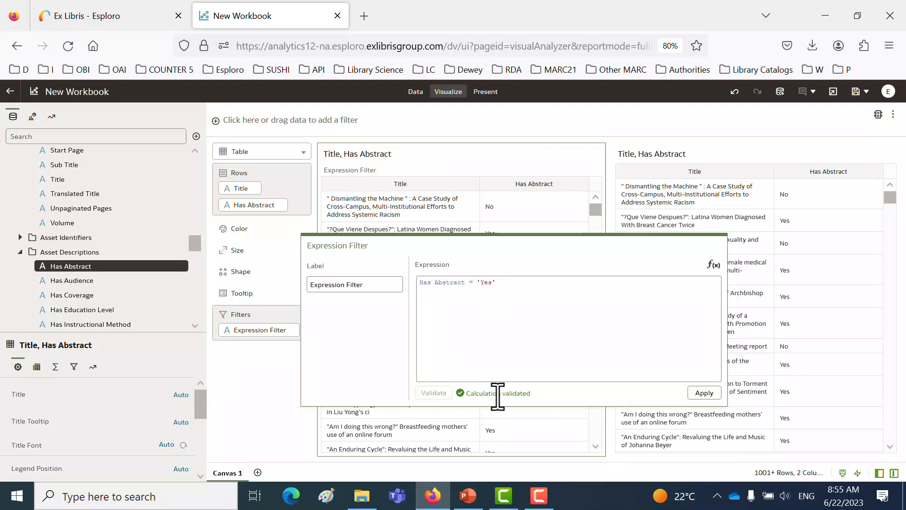
# Test validation of the expression without the closing quote after Yes, and restore the quote.
pyautogui.click(514, 286)
pyautogui.press('BackSpace')
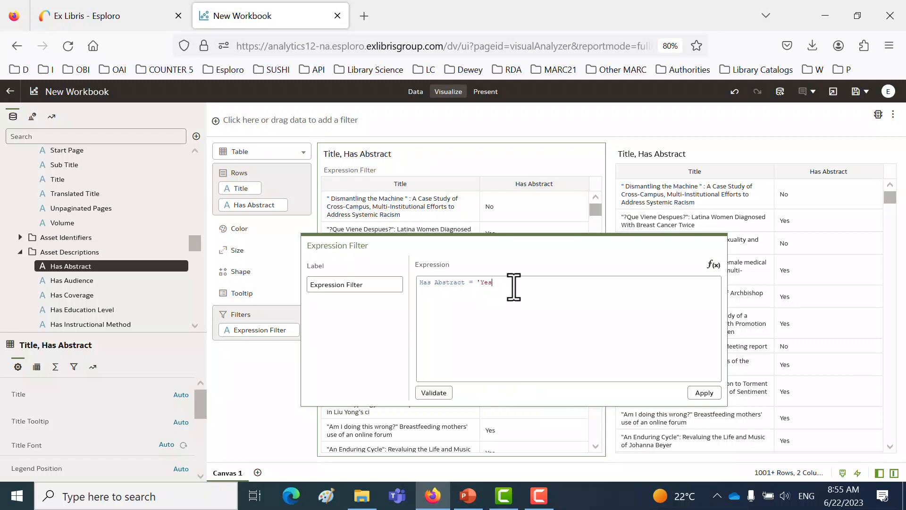
pyautogui.click(434, 393)
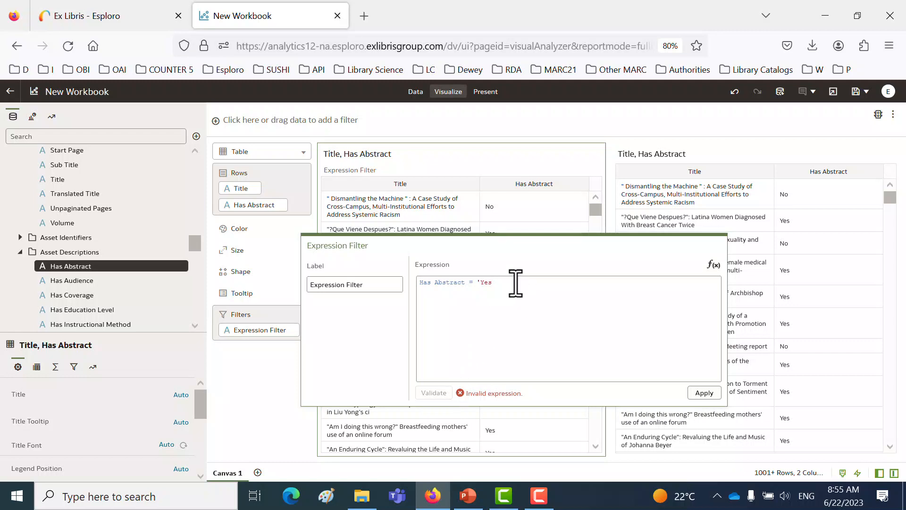
pyautogui.write("'")
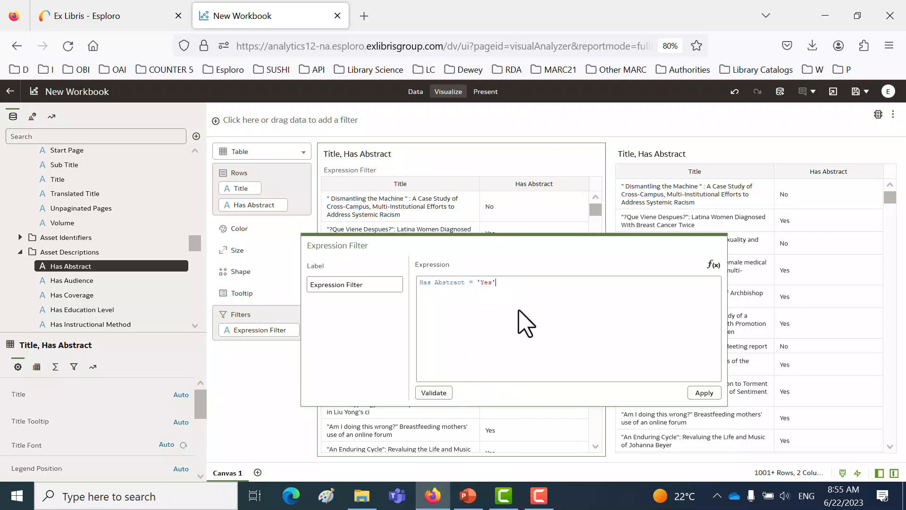
# Revalidate the Has Abstract = 'Yes' expression and apply the filter to the original table.
pyautogui.click(434, 393)
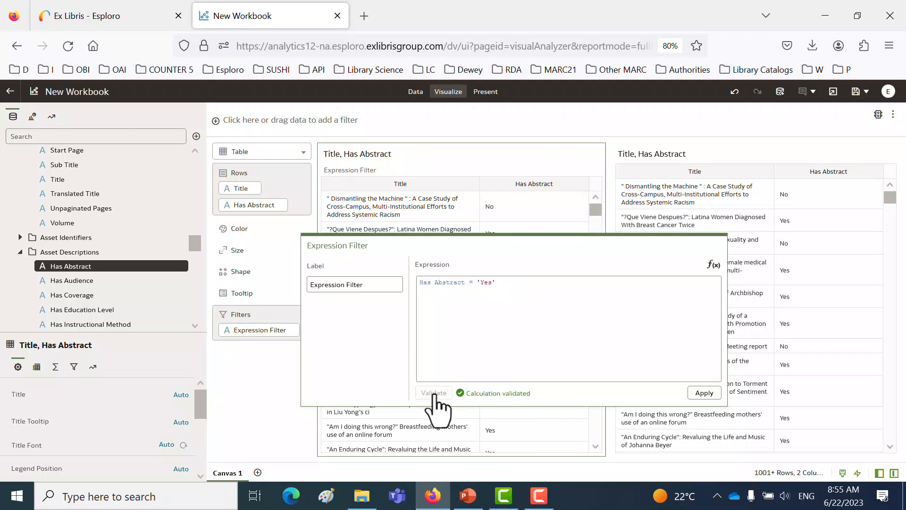
pyautogui.click(704, 393)
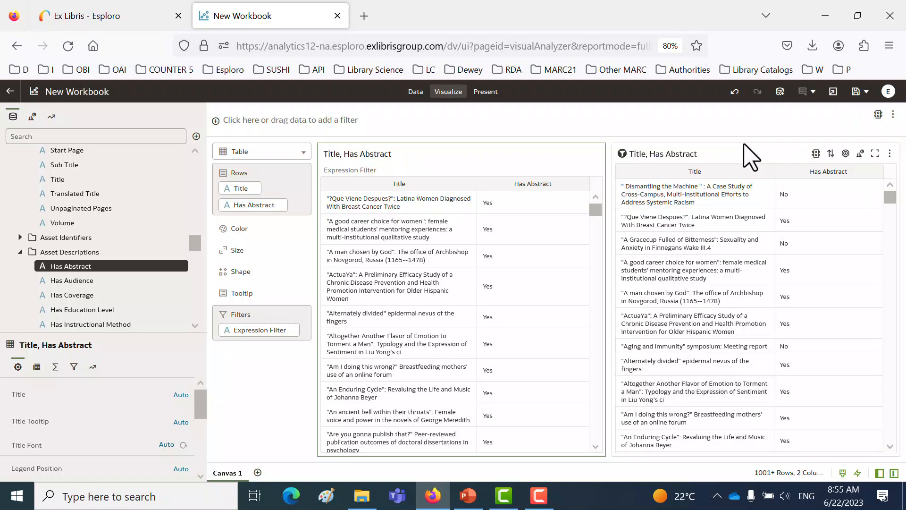
# Create an expression filter for the duplicate table with the expression Has Abstract = 'No', validate it and apply it.
pyautogui.click(744, 150)
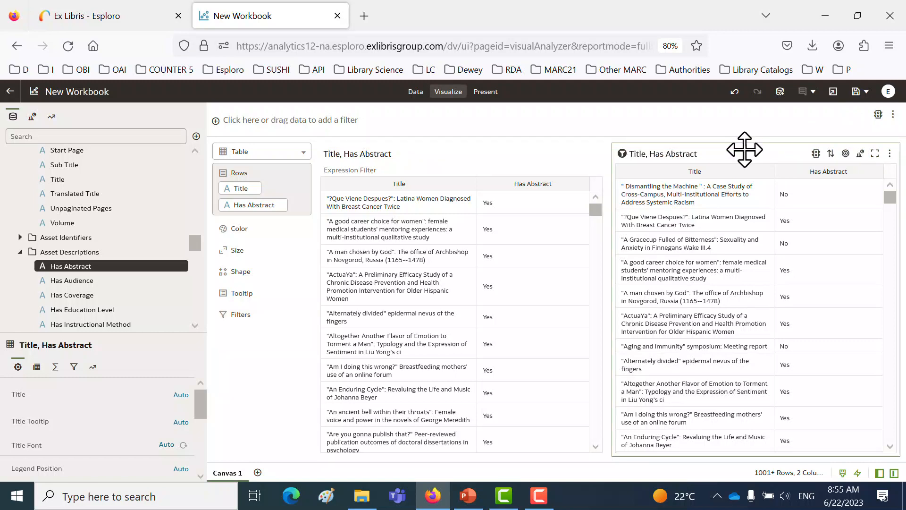
pyautogui.moveTo(745, 149); pyautogui.dragTo(764, 174)
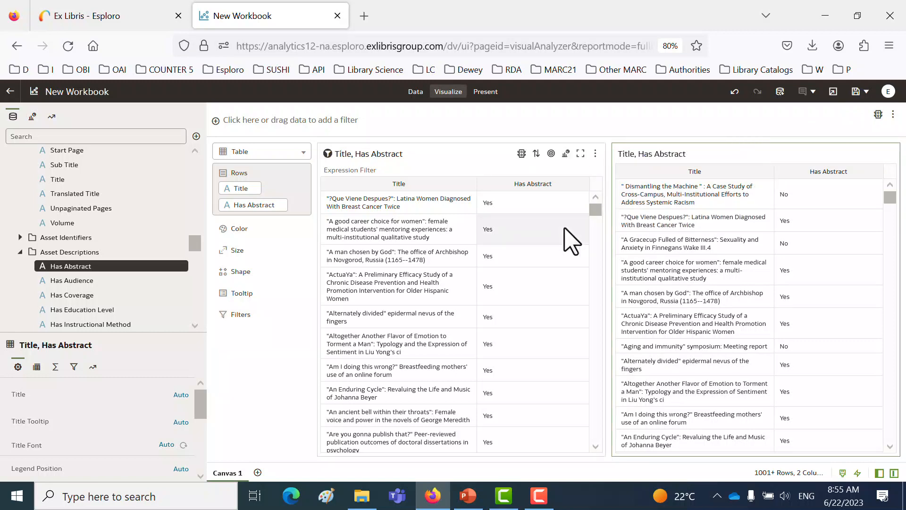
pyautogui.click(296, 315)
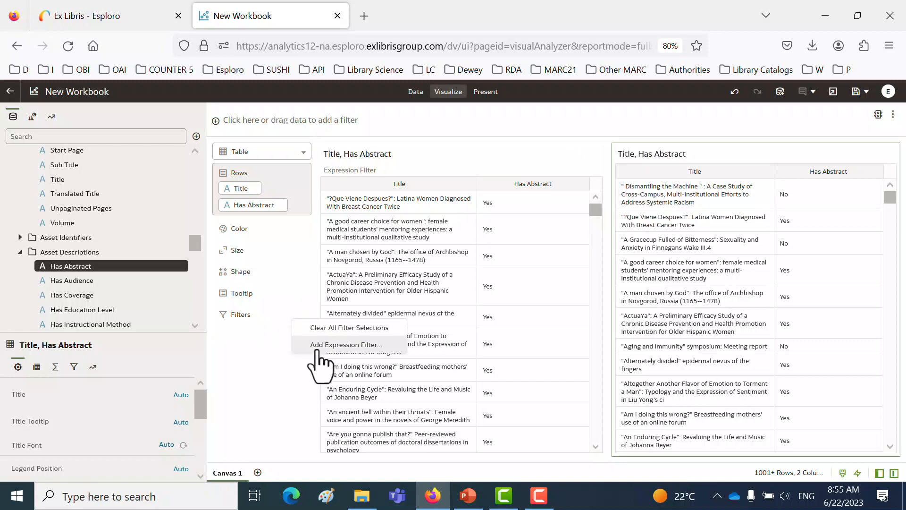
pyautogui.click(319, 345)
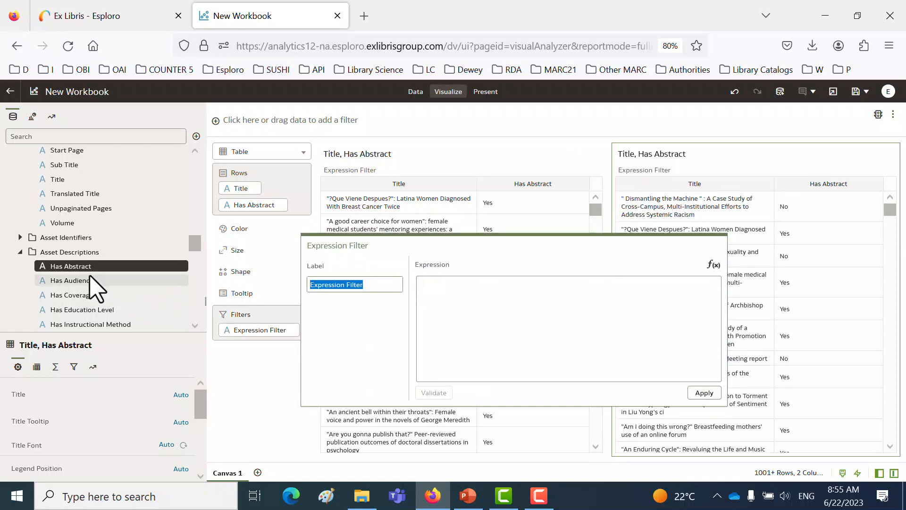
pyautogui.moveTo(78, 268); pyautogui.dragTo(485, 324)
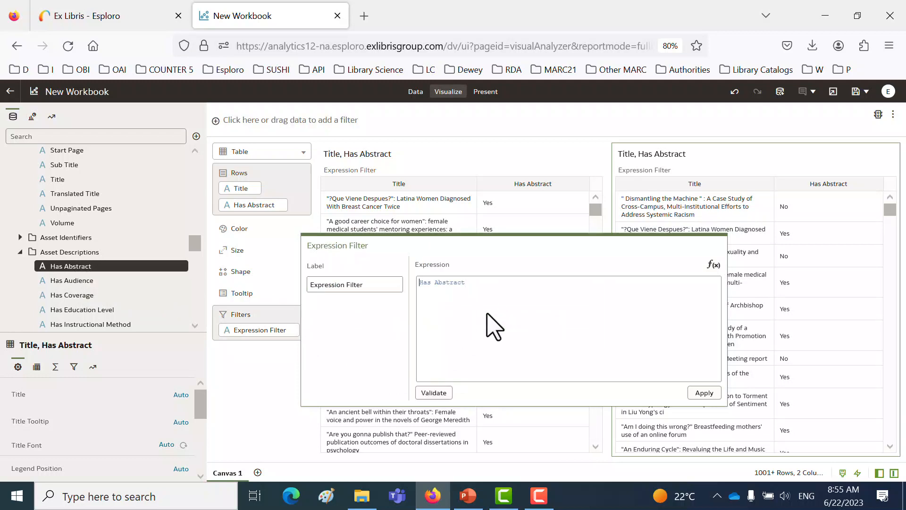
pyautogui.write("= 'No'N'o")
pyautogui.click(434, 393)
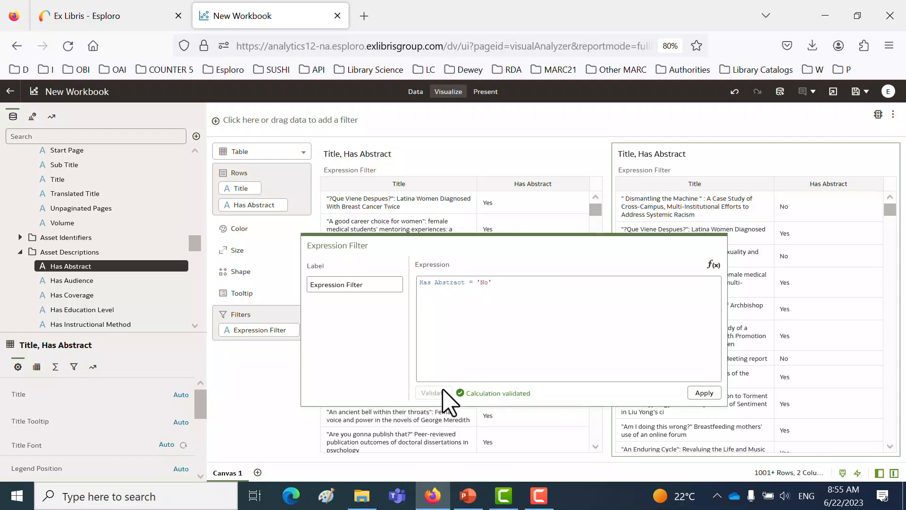
pyautogui.click(700, 394)
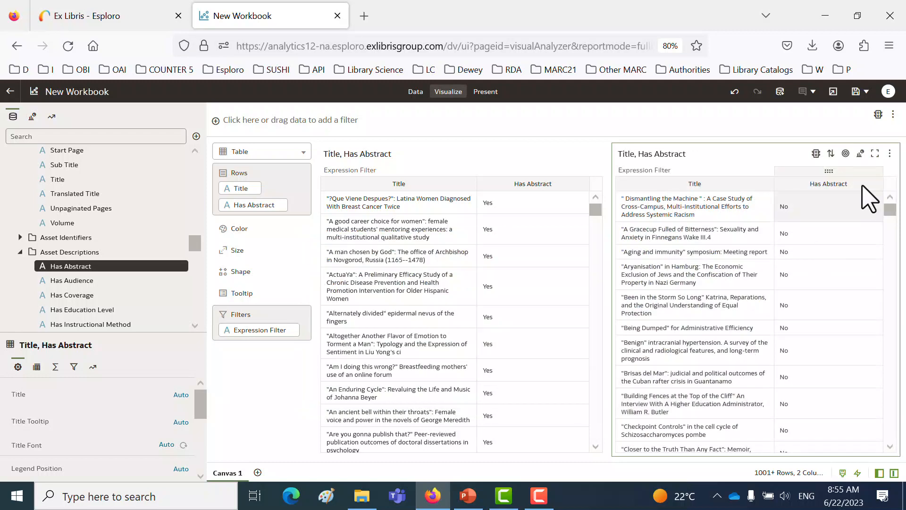
# Start saving the workbook and choose the folder Shared Folders > Esploro University of Miami 01UOML_INST > Reports > Ex Libris.
pyautogui.click(858, 96)
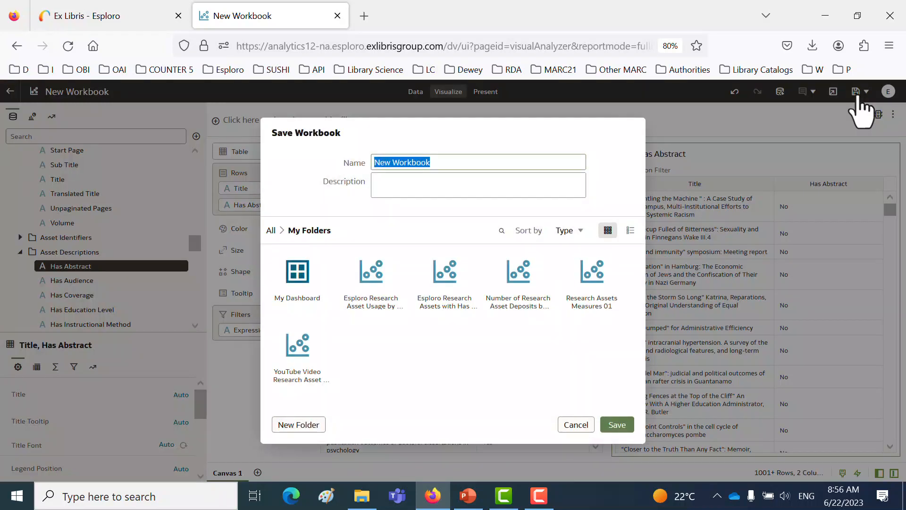
pyautogui.click(271, 231)
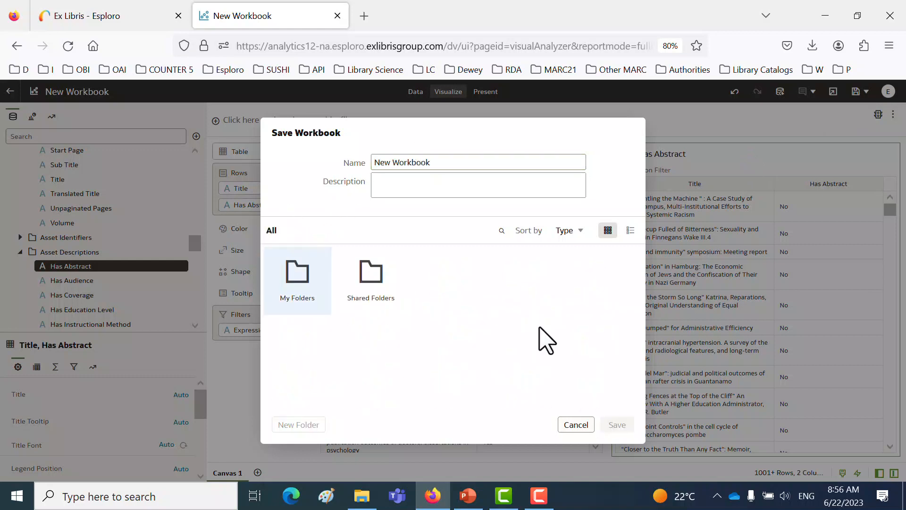
pyautogui.doubleClick(380, 288)
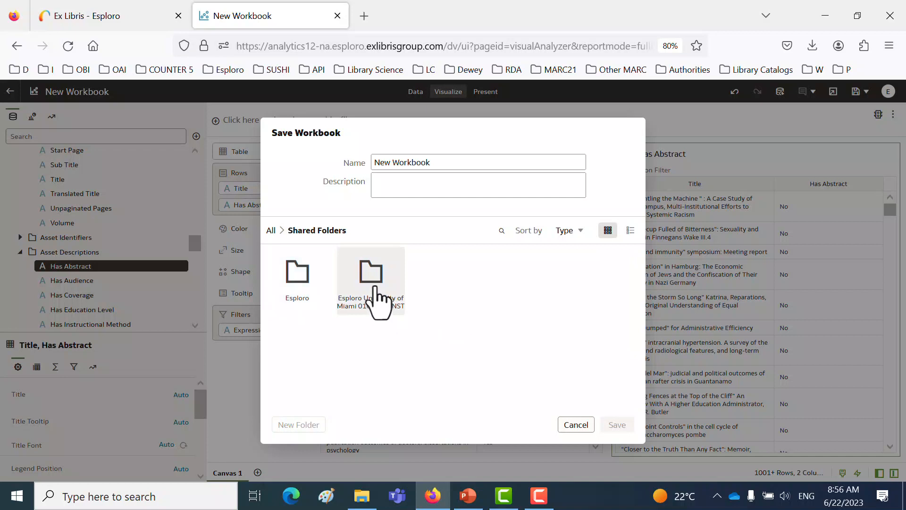
pyautogui.doubleClick(377, 290)
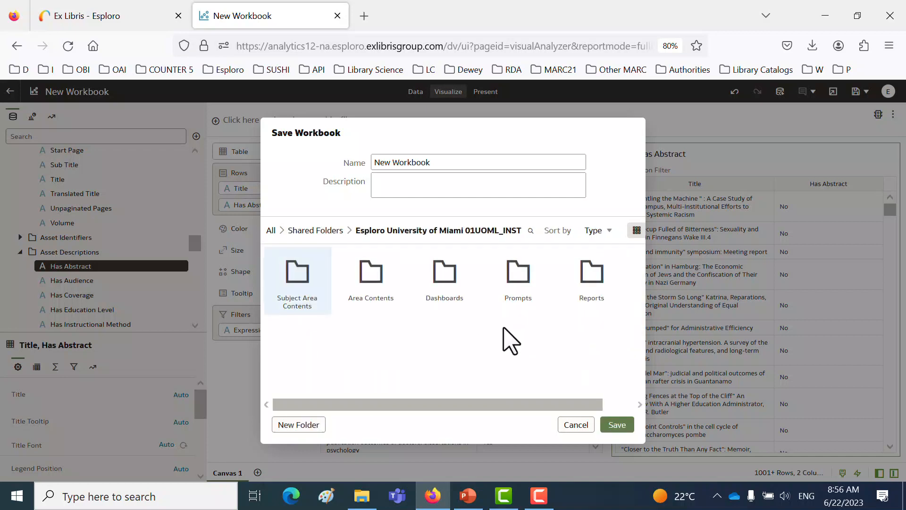
pyautogui.doubleClick(593, 294)
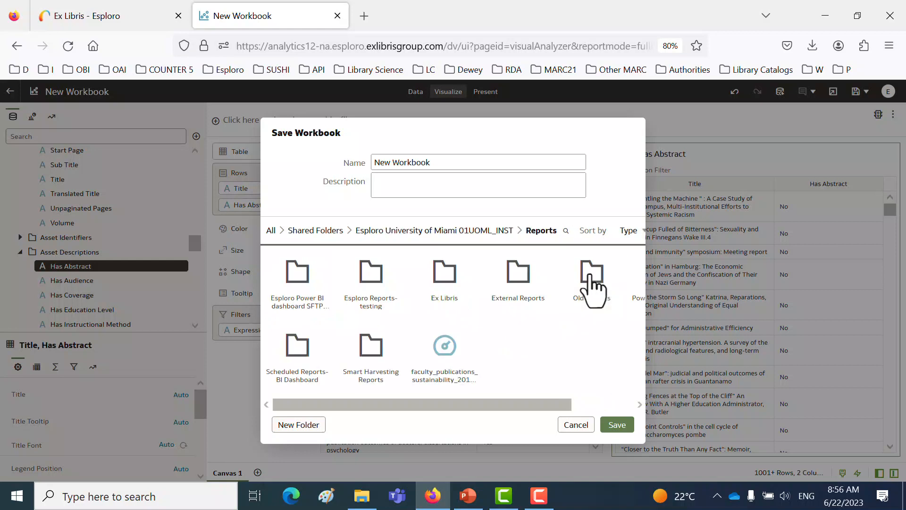
pyautogui.doubleClick(446, 293)
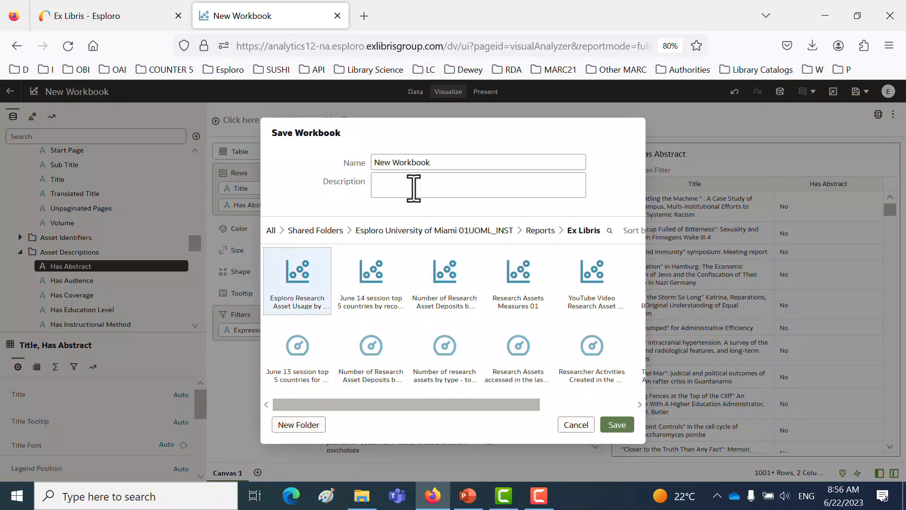
# Name the workbook "Research Assets with and without abstracts" and save it in the Ex Libris folder.
pyautogui.moveTo(446, 164); pyautogui.dragTo(340, 168)
pyautogui.write('R')
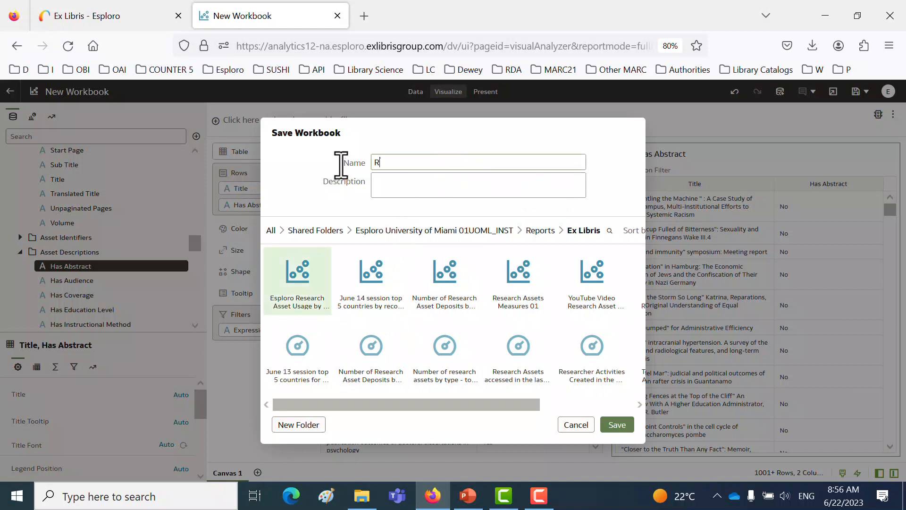
pyautogui.write('esearch Assets with and without')
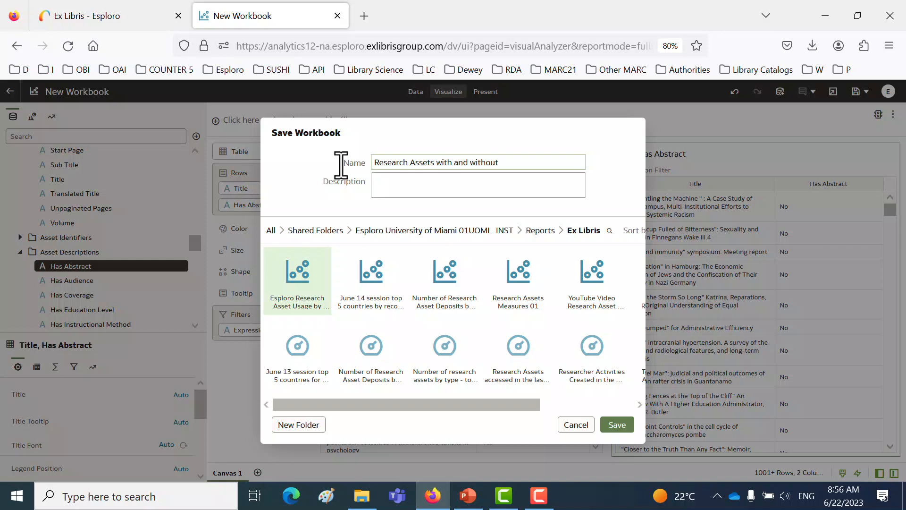
pyautogui.write(' abstracts')
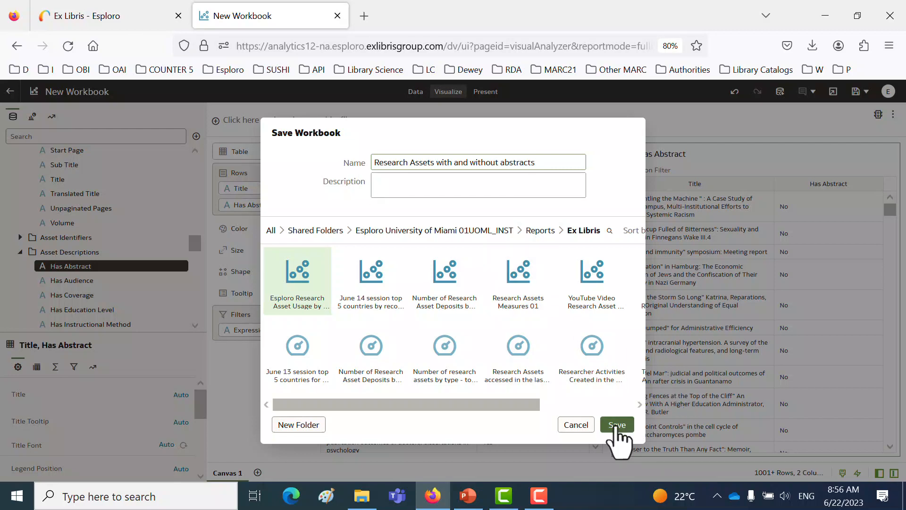
pyautogui.click(618, 425)
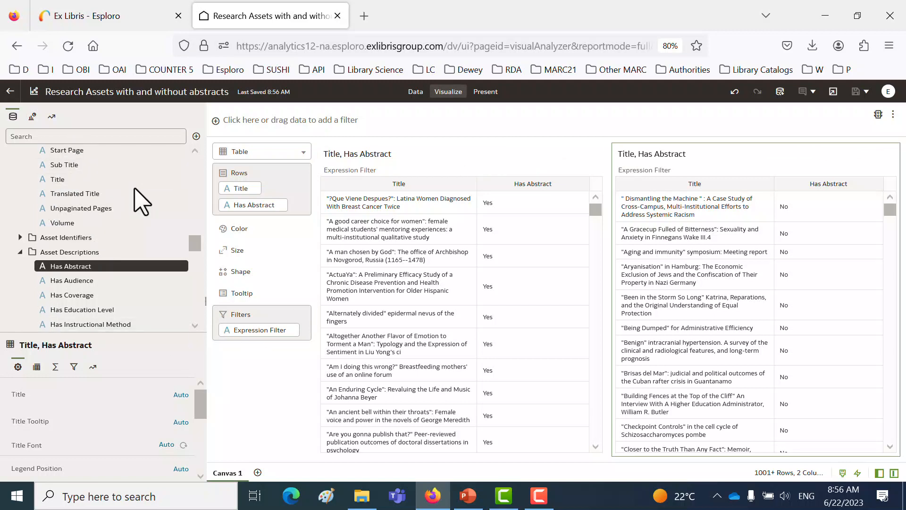
# Find the Tile visualization and place one empty tile above each of the two Title and Has Abstract tables.
pyautogui.click(32, 117)
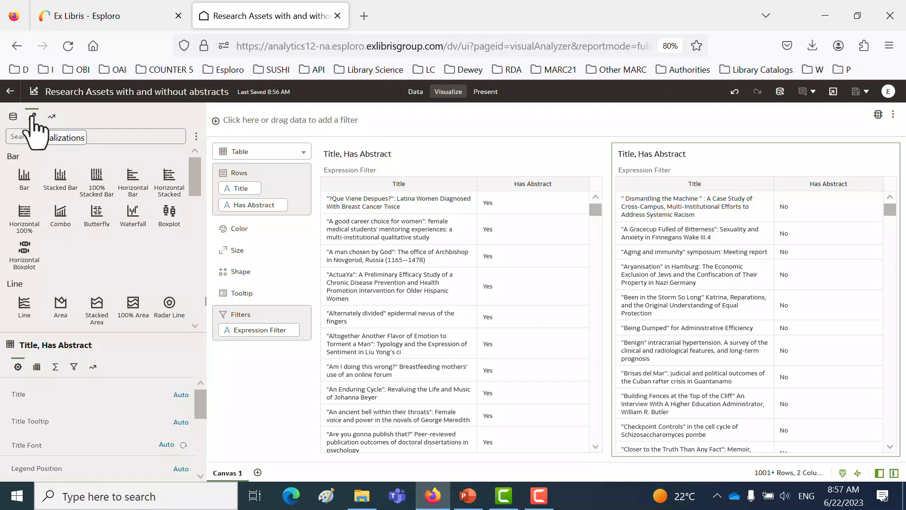
pyautogui.scroll(-3, 68, 208)
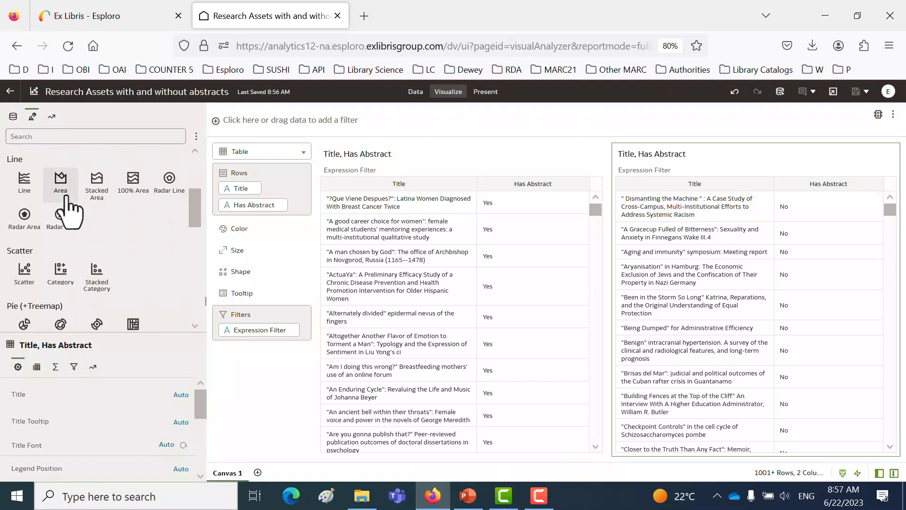
pyautogui.scroll(-3, 68, 198)
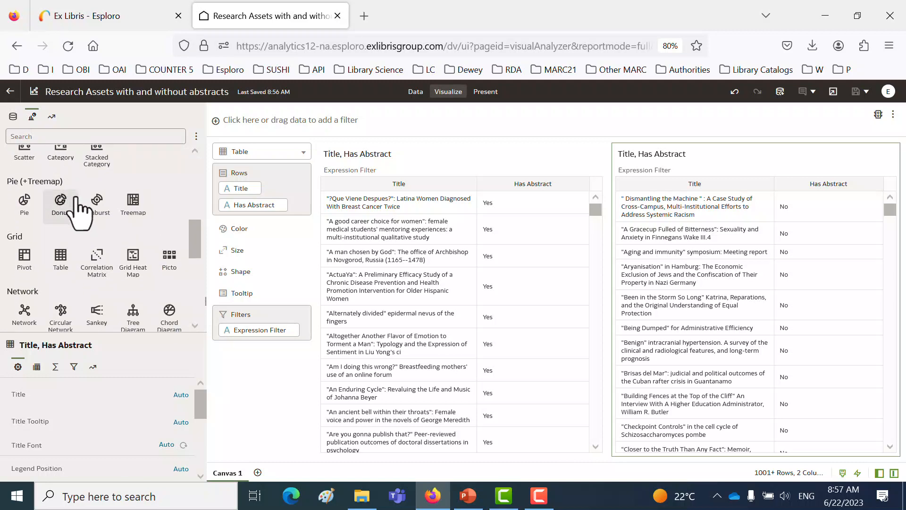
pyautogui.click(80, 137)
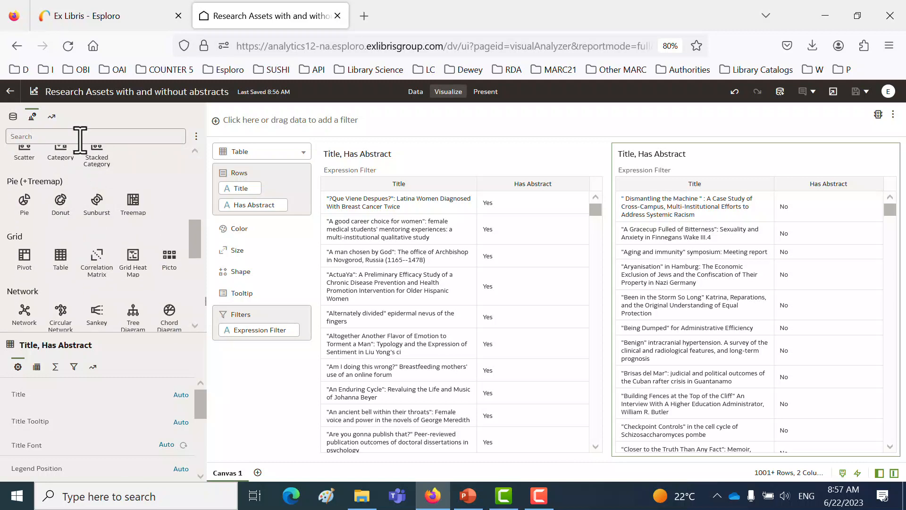
pyautogui.write('tile')
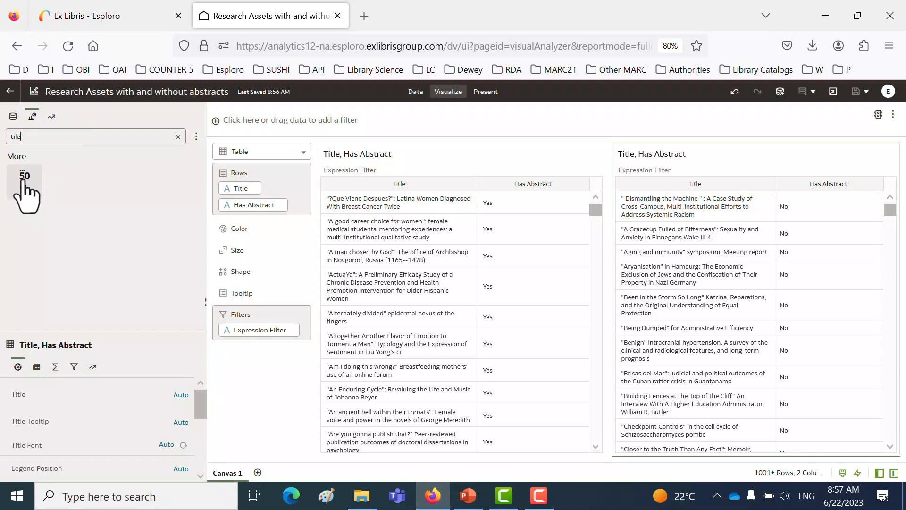
pyautogui.moveTo(23, 182); pyautogui.dragTo(453, 178)
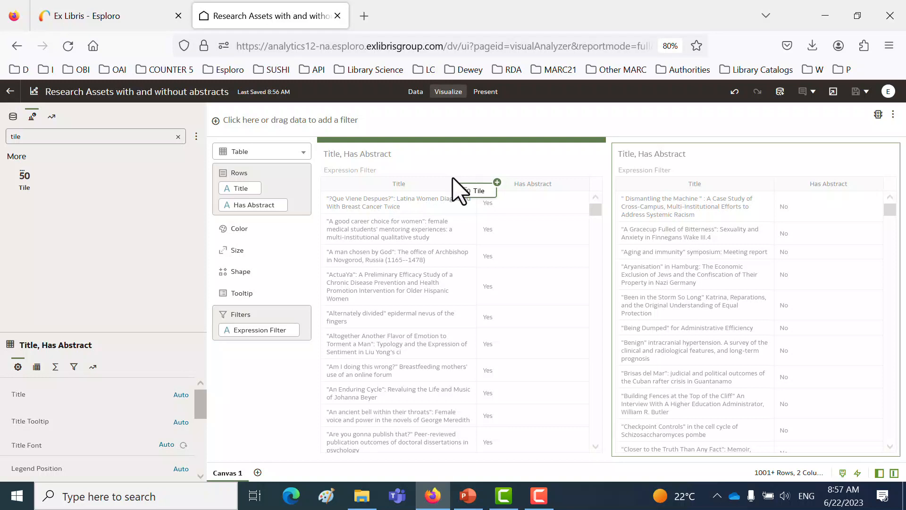
pyautogui.moveTo(453, 177); pyautogui.dragTo(453, 180)
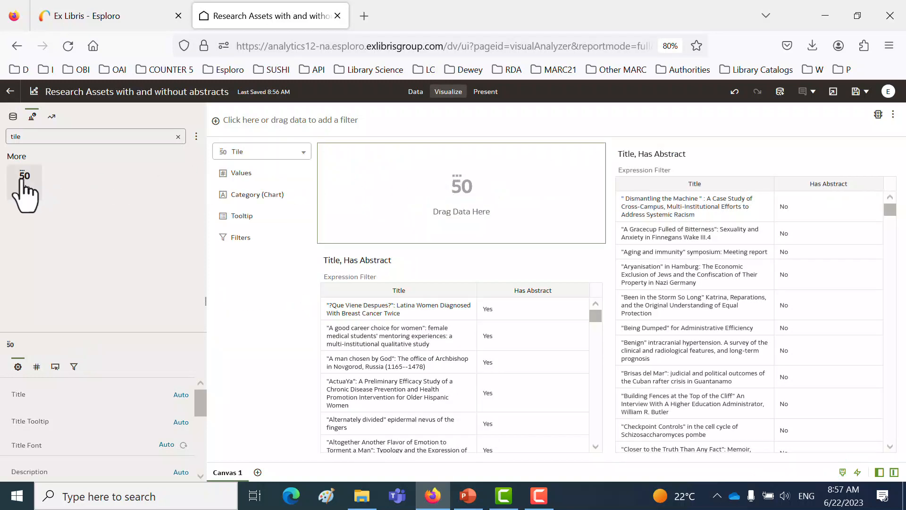
pyautogui.moveTo(26, 187); pyautogui.dragTo(694, 158)
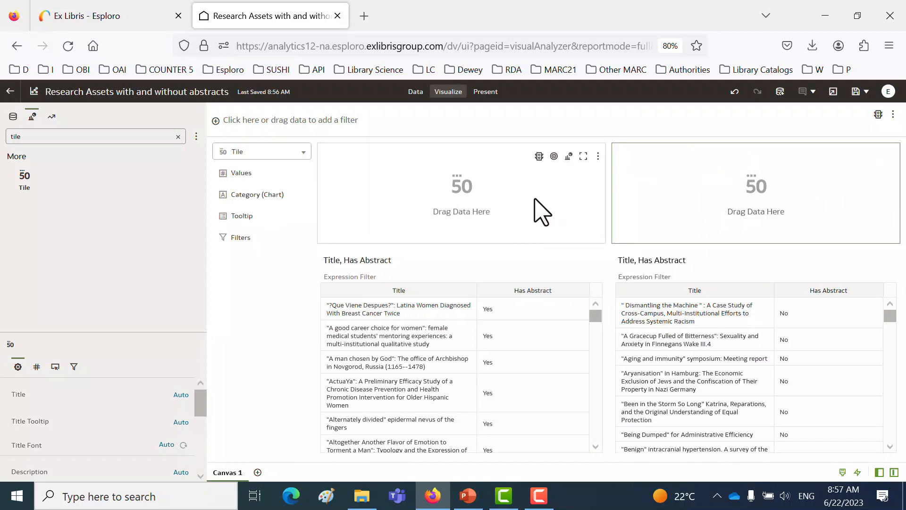
# Add the Number of Assets measure from Research Assets Measures to the tile above the Has Abstract = 'Yes' table.
pyautogui.click(471, 194)
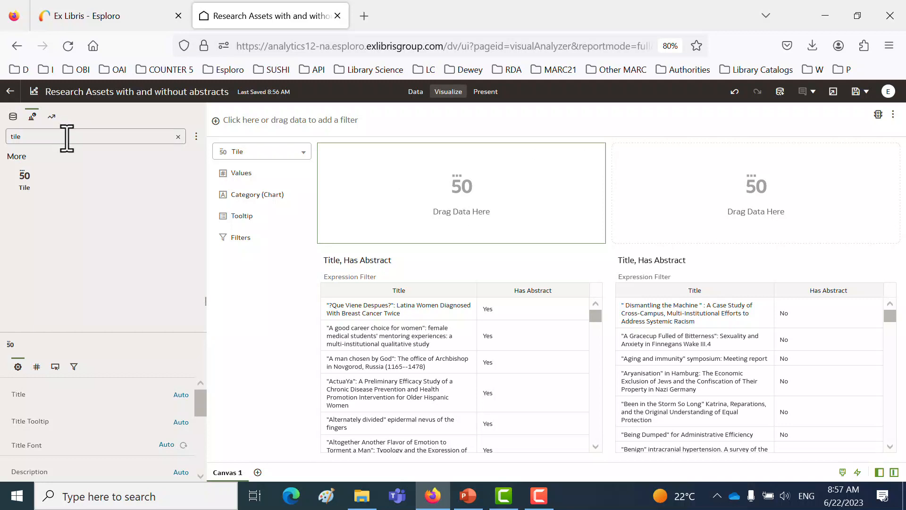
pyautogui.click(13, 116)
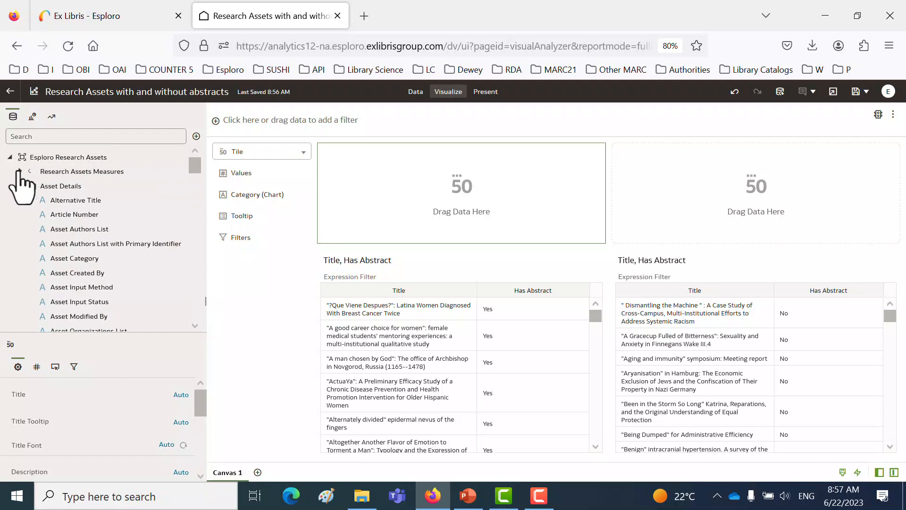
pyautogui.click(19, 172)
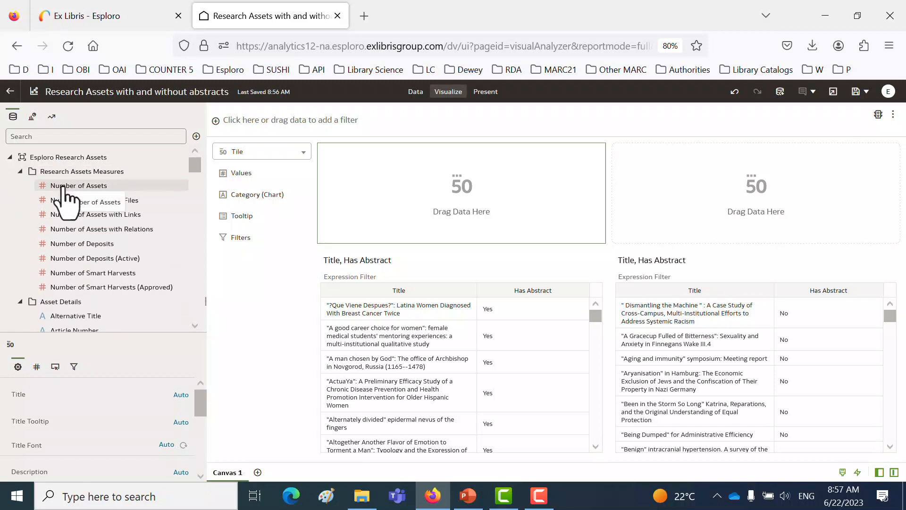
pyautogui.moveTo(62, 186); pyautogui.dragTo(391, 197)
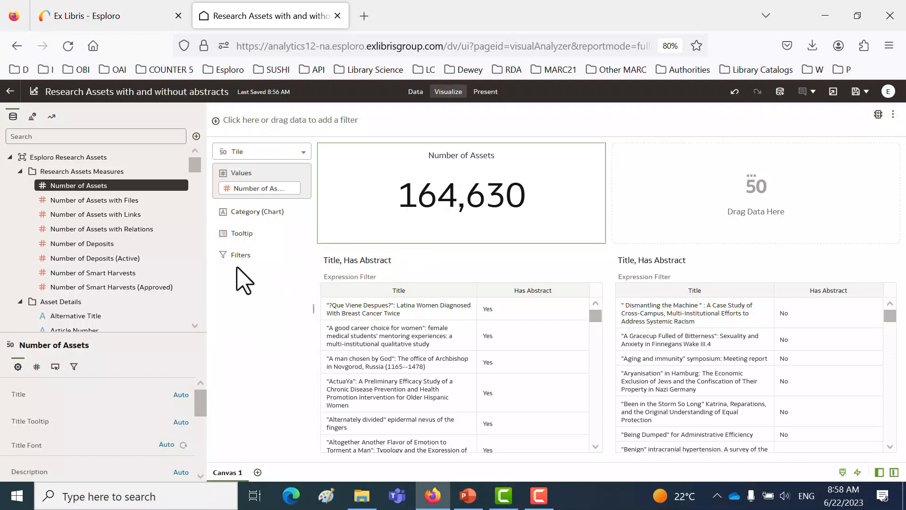
# Filter the Number of Assets tile above the 'Yes' table by Has Abstract with the value Yes.
pyautogui.scroll(-5, 162, 263)
pyautogui.scroll(-10, 162, 268)
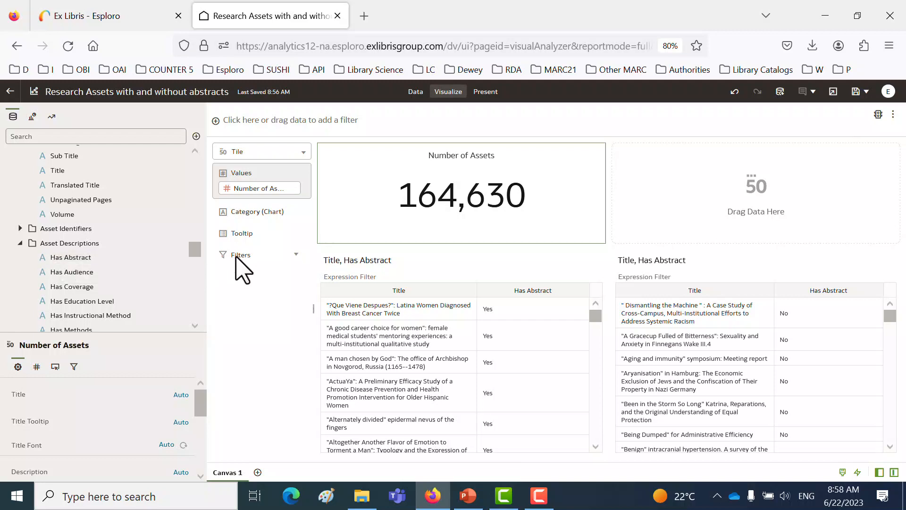
pyautogui.moveTo(69, 258); pyautogui.dragTo(549, 192)
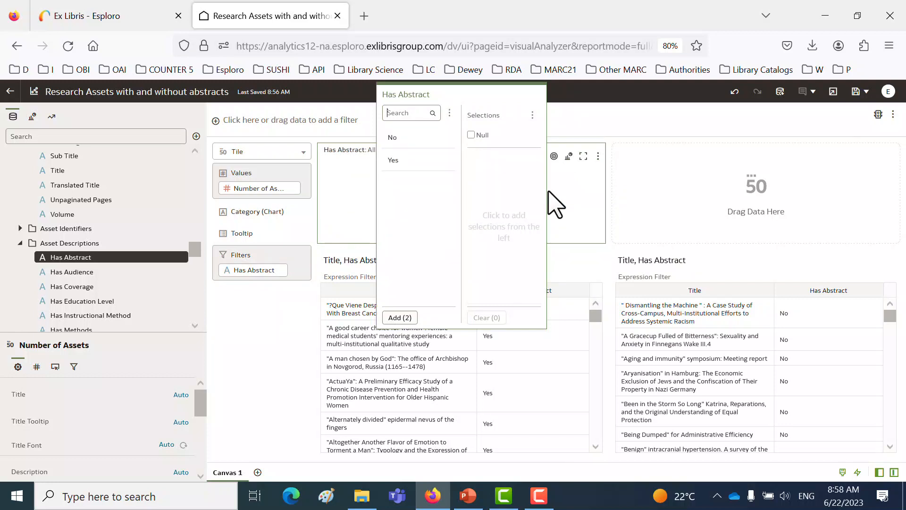
pyautogui.click(395, 161)
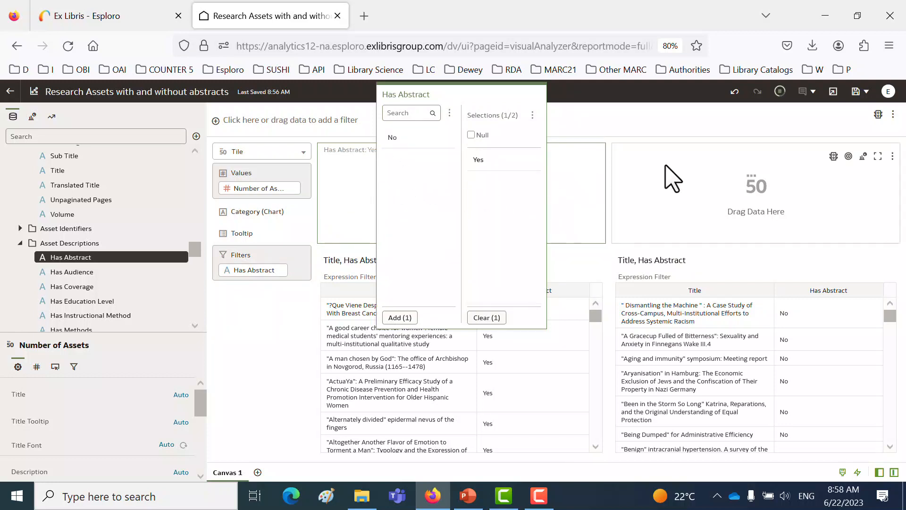
# Add the Number of Assets measure to the empty tile above the Has Abstract = 'No' table.
pyautogui.click(686, 150)
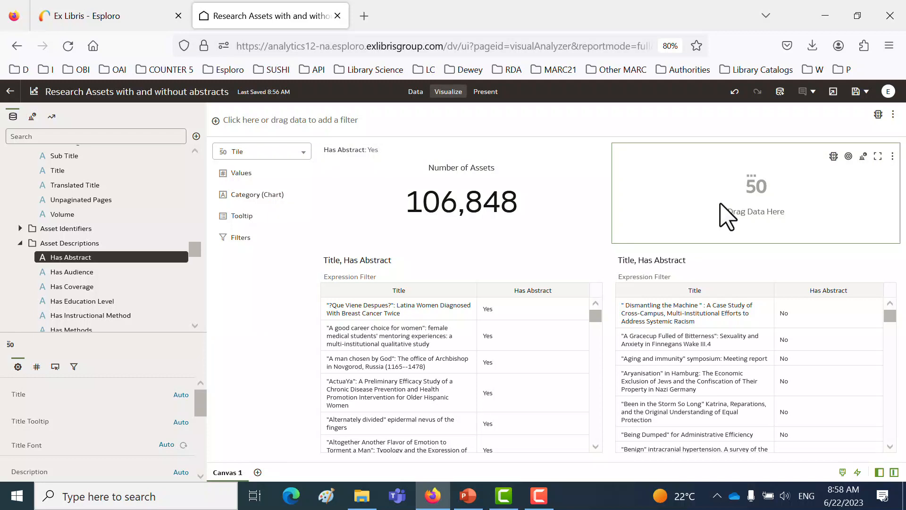
pyautogui.scroll(10, 59, 194)
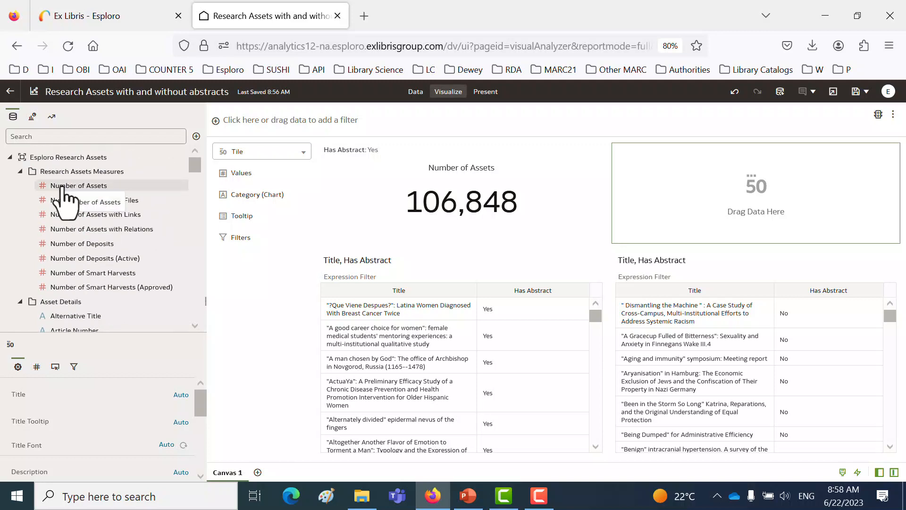
pyautogui.moveTo(57, 188); pyautogui.dragTo(687, 195)
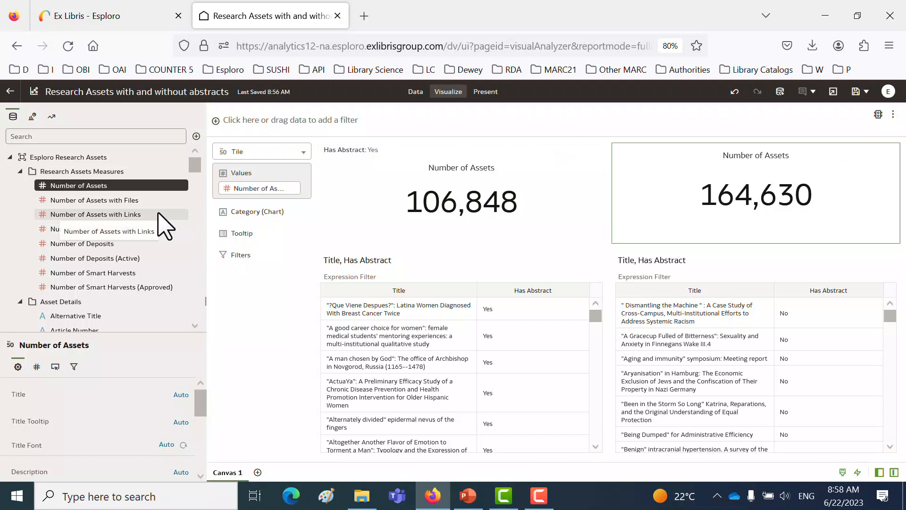
# Filter the Number of Assets tile above the Has Abstract = 'No' table by Has Abstract with the value No.
pyautogui.click(20, 303)
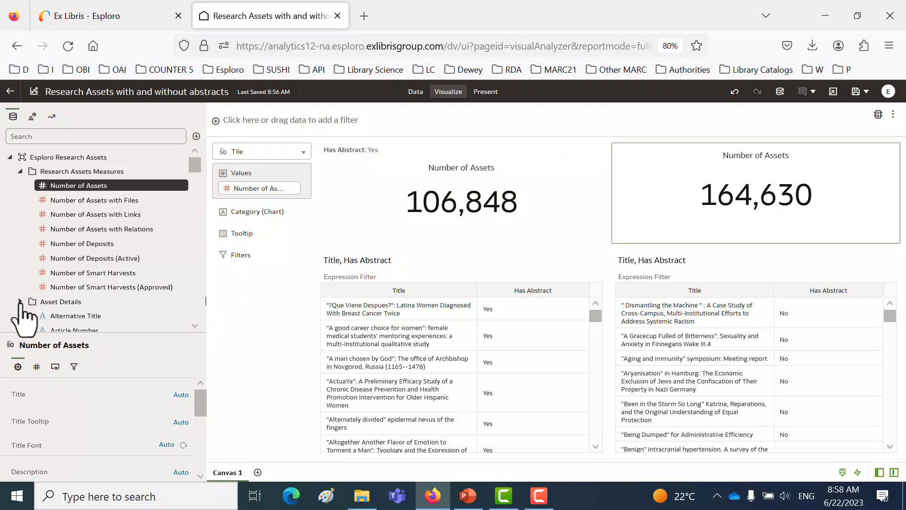
pyautogui.click(21, 171)
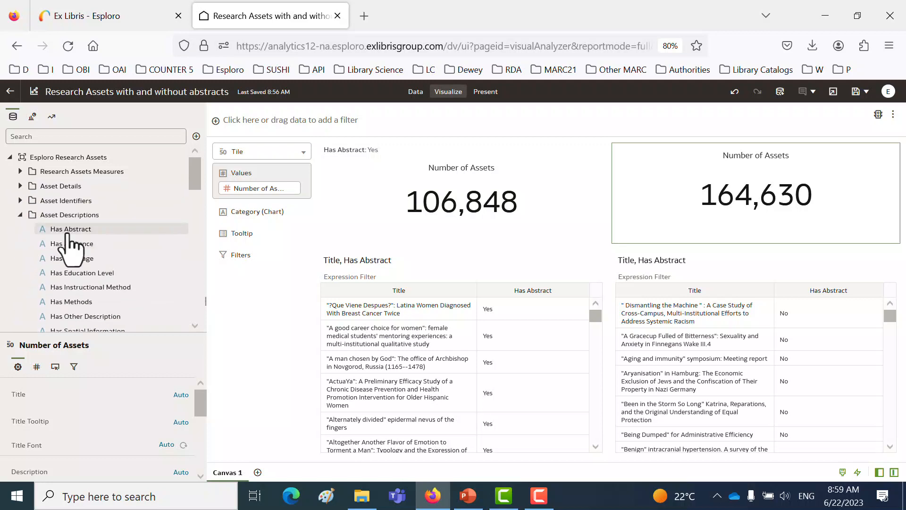
pyautogui.moveTo(67, 235); pyautogui.dragTo(241, 261)
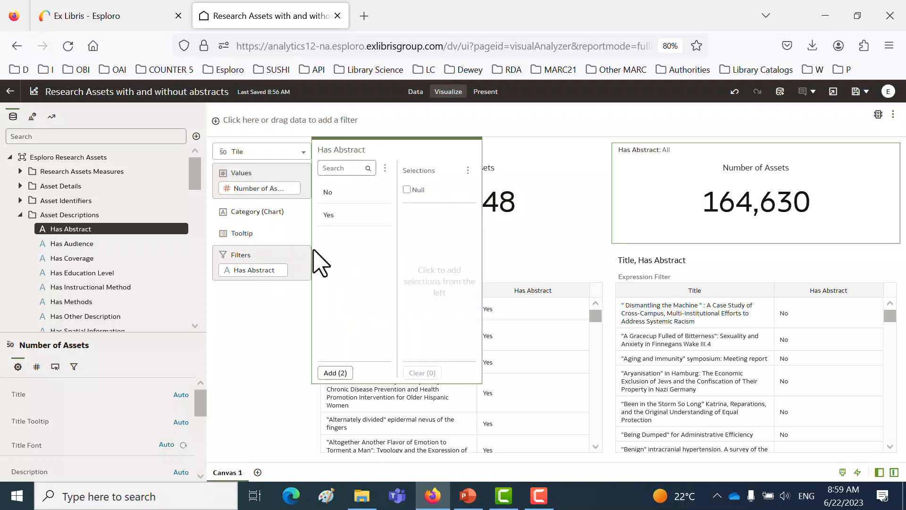
pyautogui.click(331, 192)
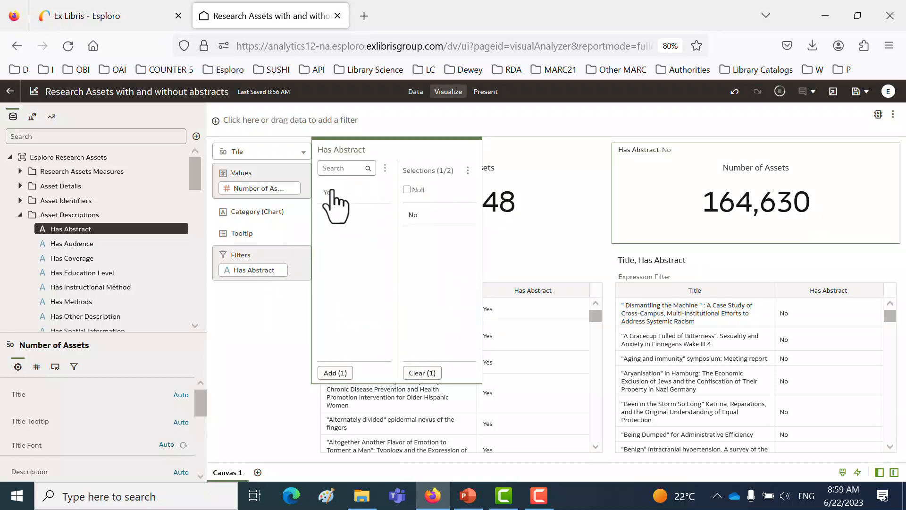
pyautogui.click(234, 369)
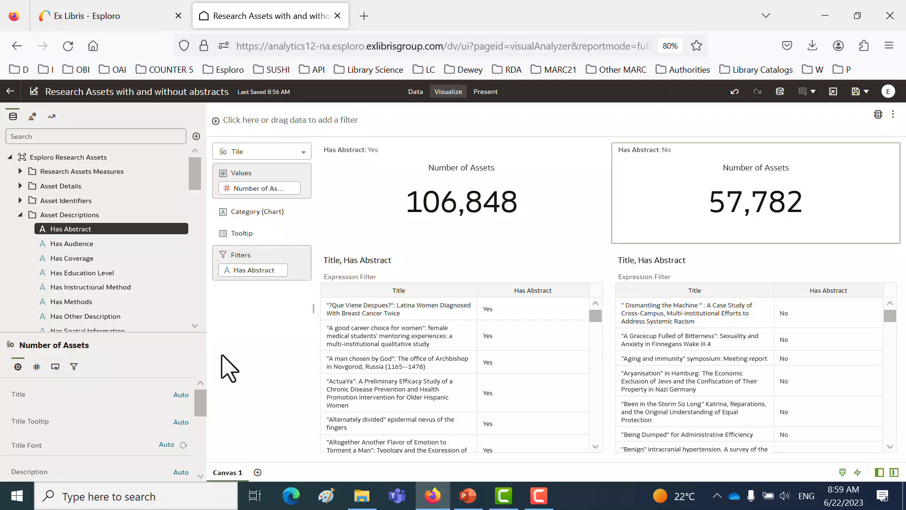
# Place a full-width tile above the two existing Number of Assets tiles and add the Number of Assets measure to it.
pyautogui.click(34, 117)
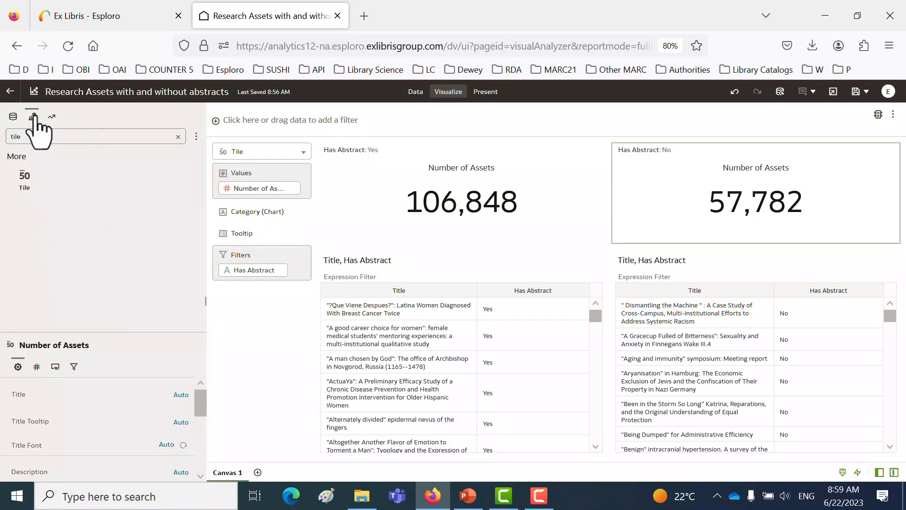
pyautogui.moveTo(22, 185); pyautogui.dragTo(550, 141)
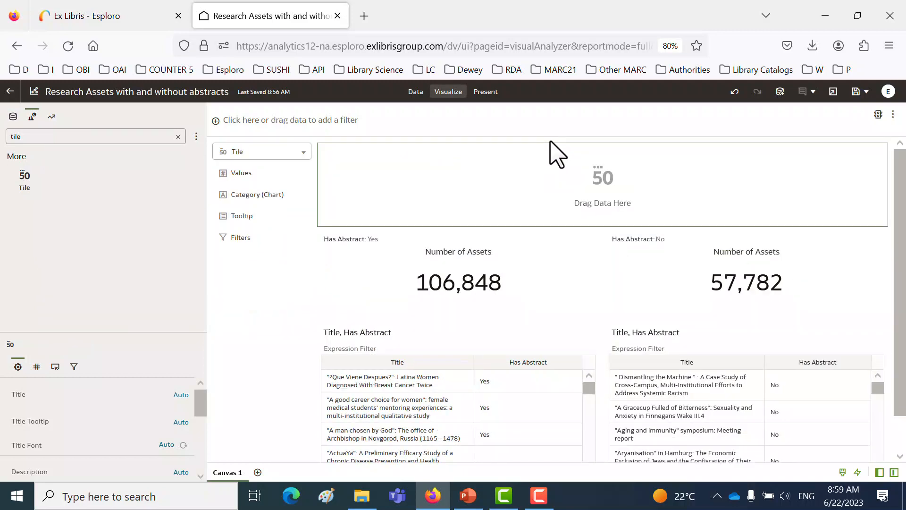
pyautogui.click(13, 117)
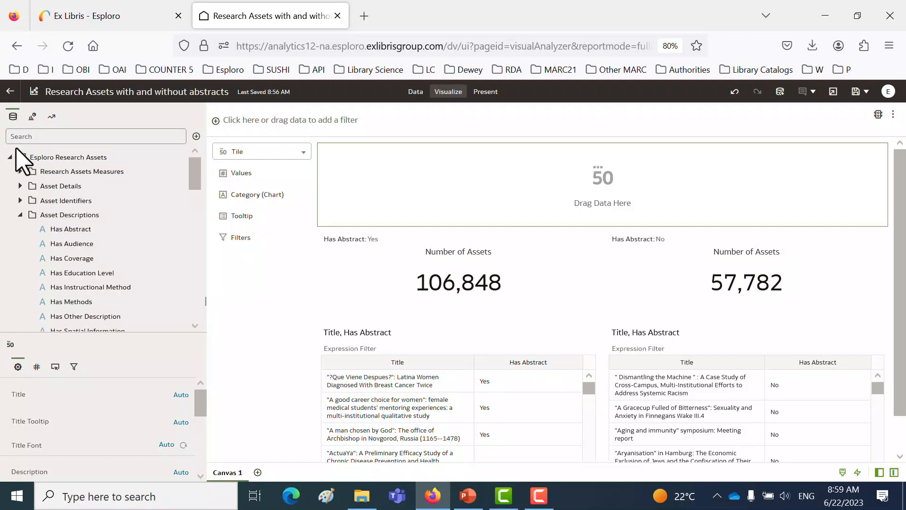
pyautogui.click(20, 171)
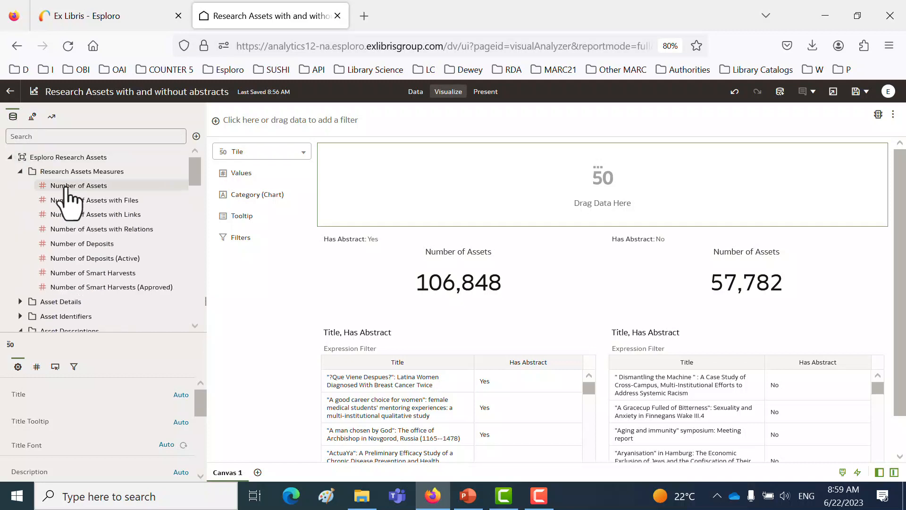
pyautogui.moveTo(66, 187); pyautogui.dragTo(530, 190)
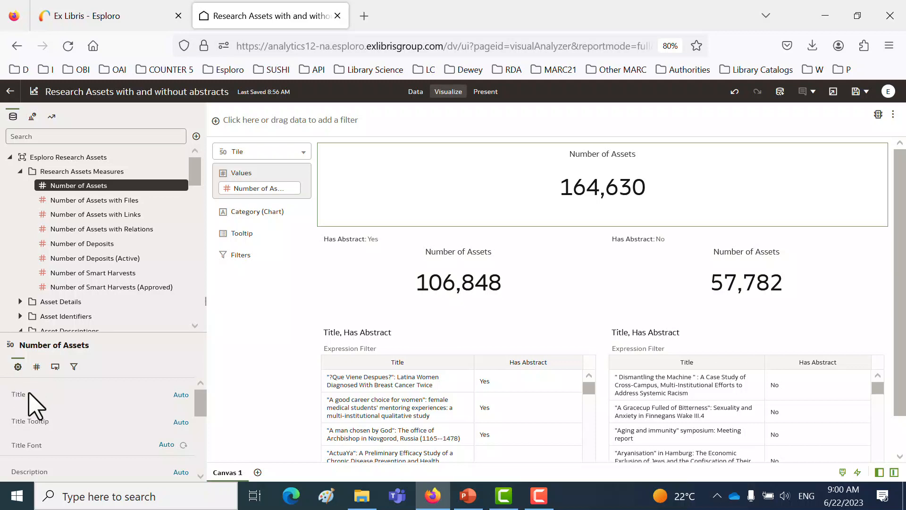
# Give the full-width tile the custom title "Total Number of Assets".
pyautogui.click(181, 395)
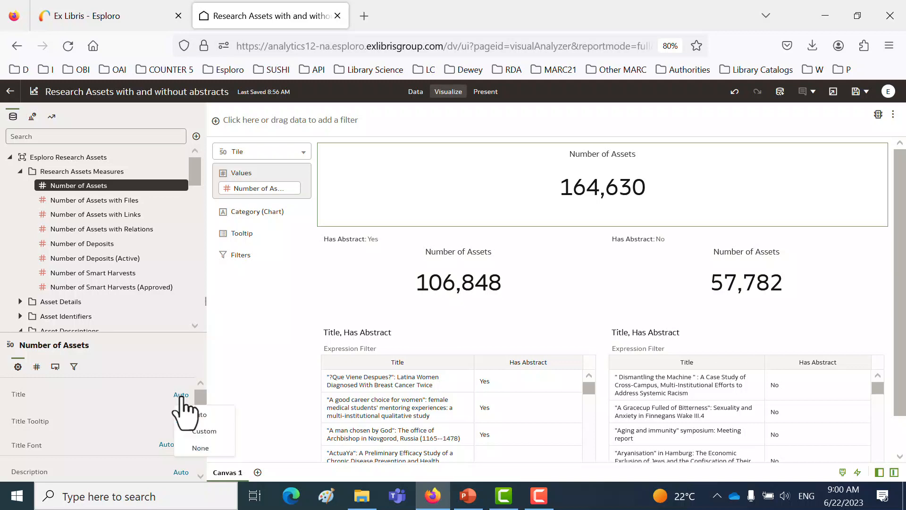
pyautogui.click(203, 431)
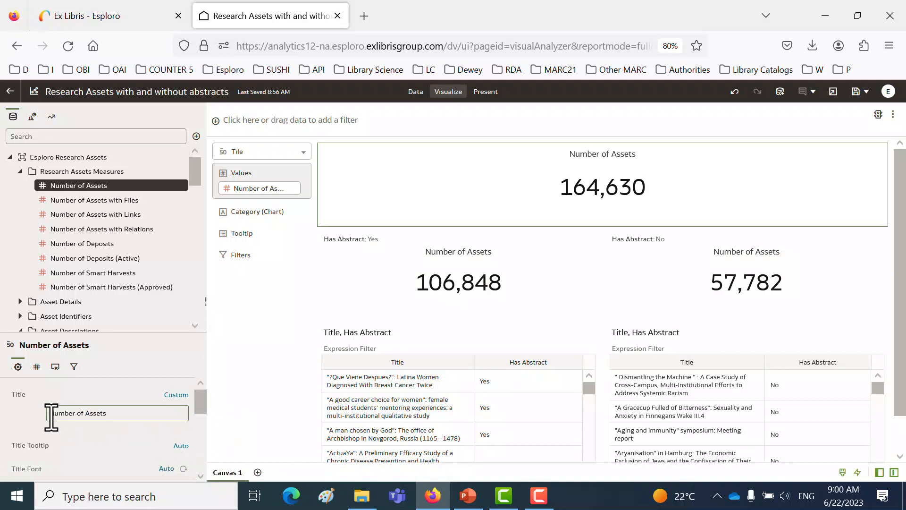
pyautogui.write('Total')
pyautogui.press('Return')
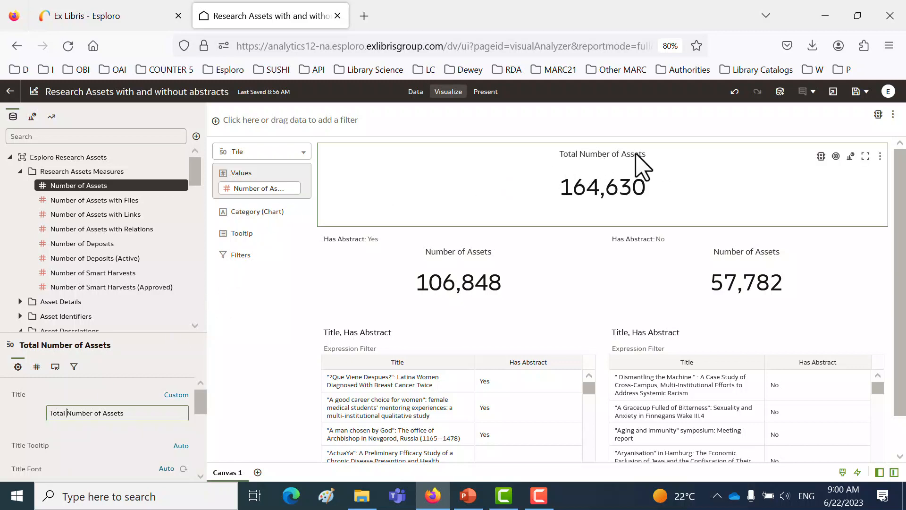
# Give the tile filtered to Has Abstract Yes the custom title "Number of Assets with Abstract".
pyautogui.click(373, 283)
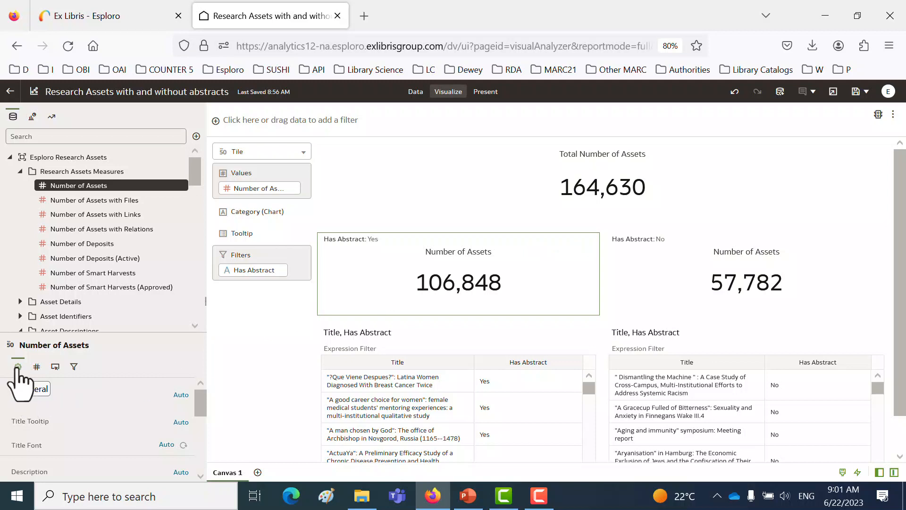
pyautogui.click(181, 395)
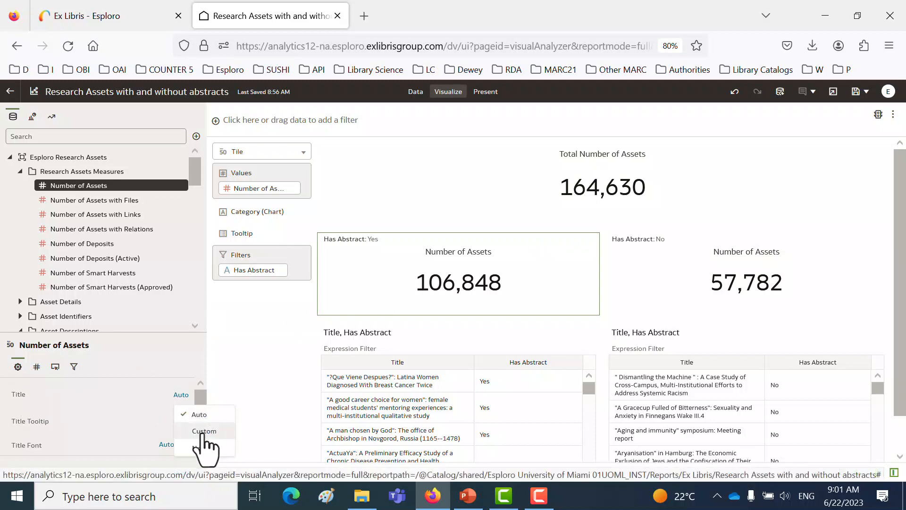
pyautogui.click(200, 431)
pyautogui.click(141, 414)
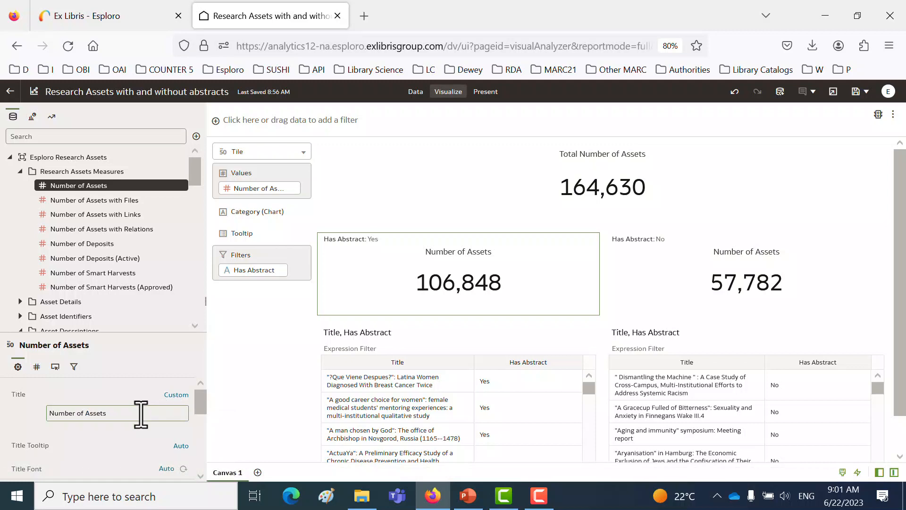
pyautogui.write('with Abstract')
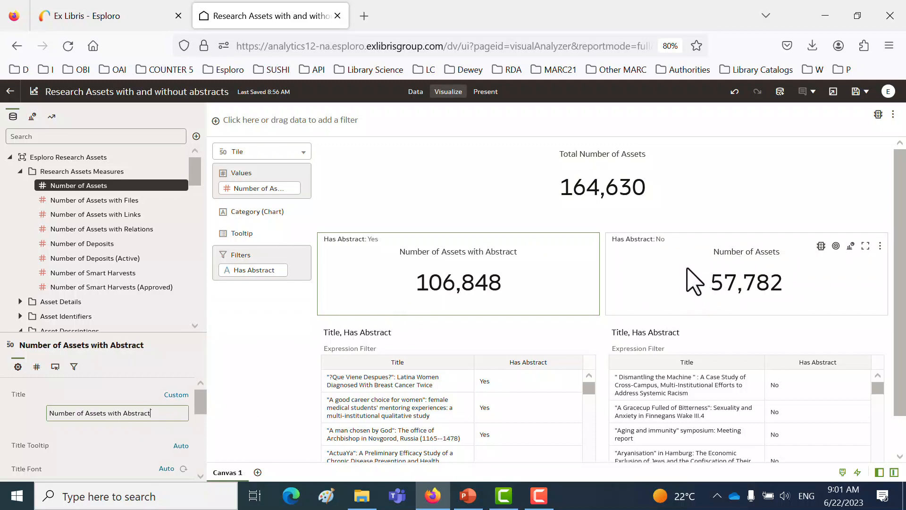
# Give the tile filtered to Has Abstract No the custom title "Number of Assets without Abstract".
pyautogui.click(691, 280)
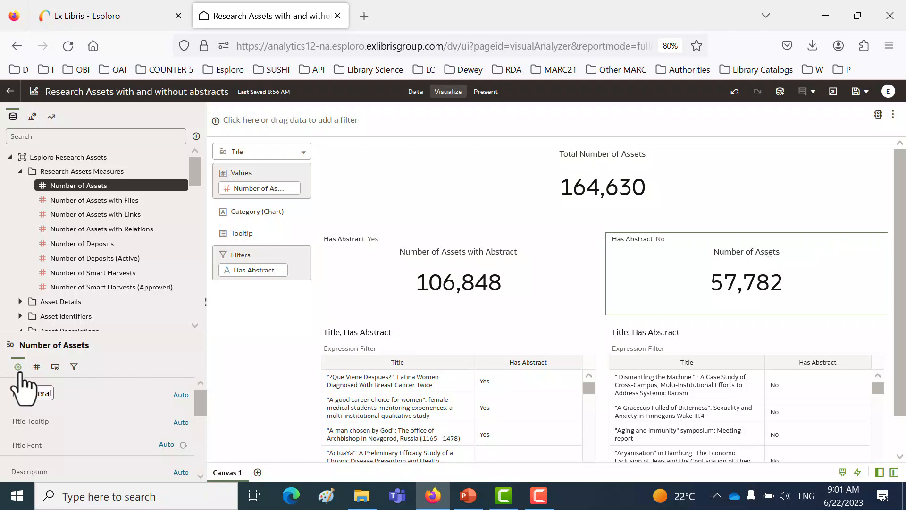
pyautogui.click(181, 394)
pyautogui.click(203, 431)
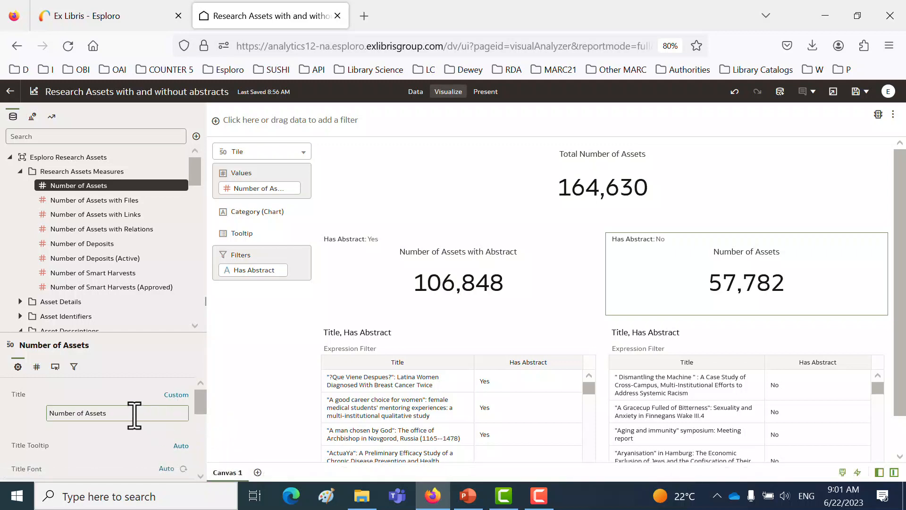
pyautogui.write('without')
pyautogui.write(' Absta')
pyautogui.write('r')
pyautogui.press('BackSpace')
pyautogui.write('act')
pyautogui.press('Return')
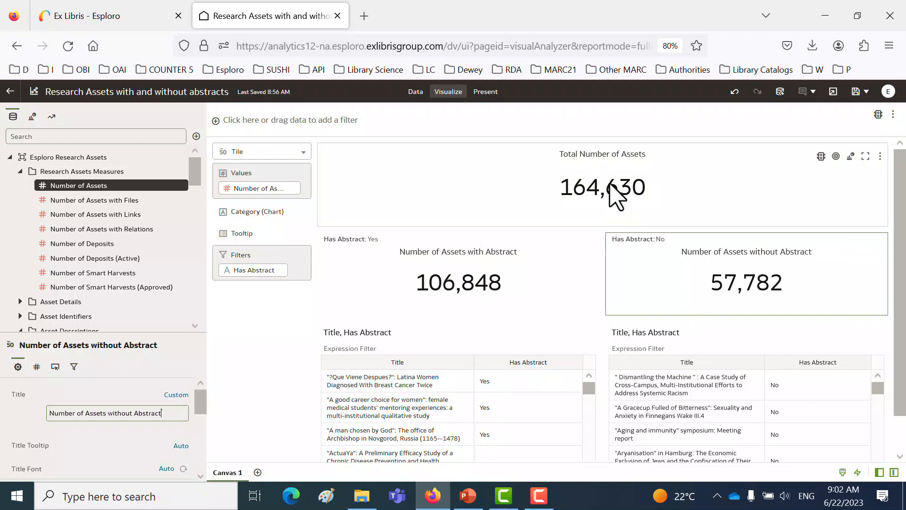
# Save a copy of the workbook in the Ex Libris folder as "Research Assets with and without abstracts with tiles".
pyautogui.click(868, 92)
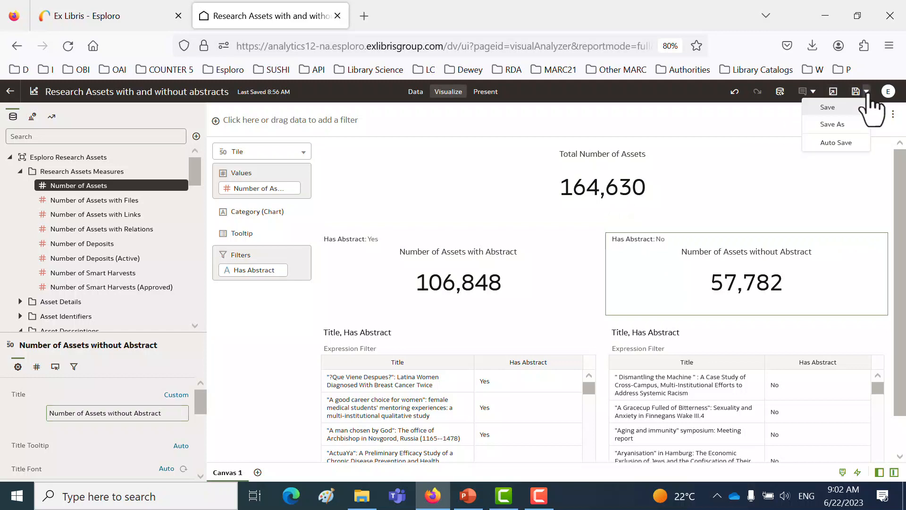
pyautogui.click(843, 127)
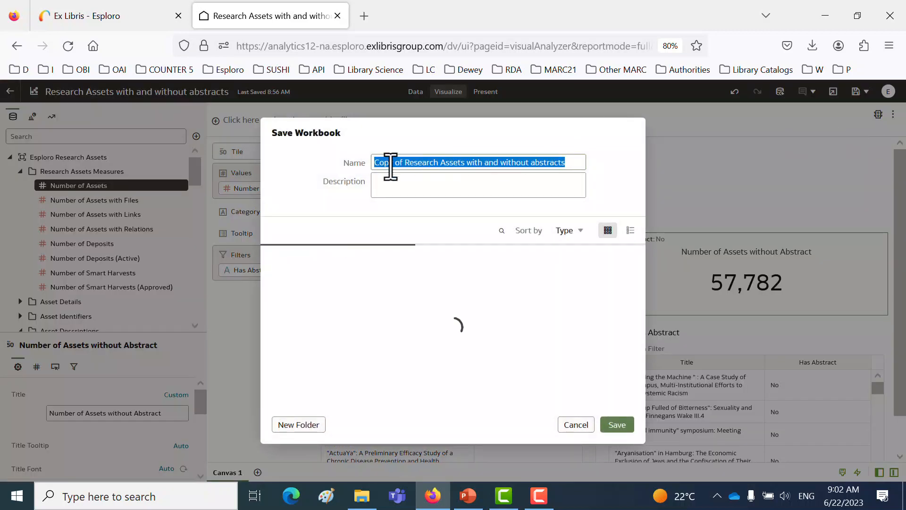
pyautogui.click(406, 162)
pyautogui.moveTo(404, 161); pyautogui.dragTo(246, 163)
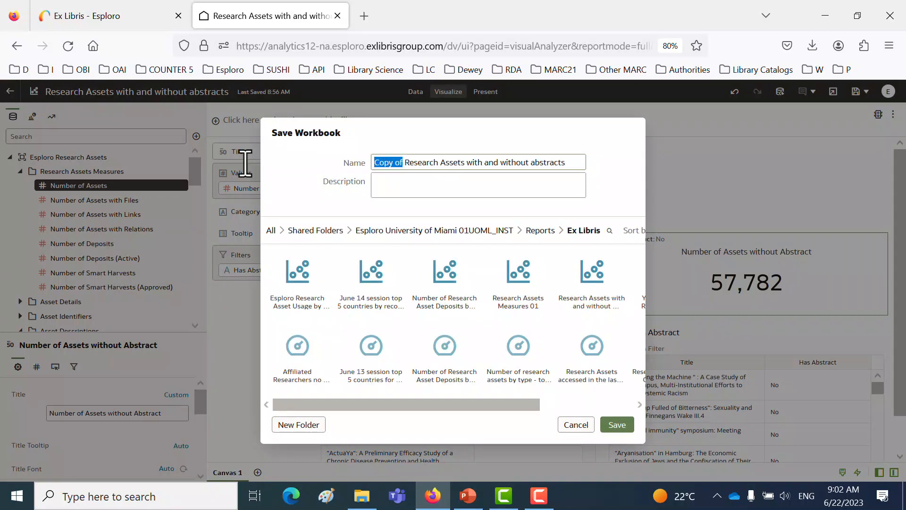
pyautogui.press('BackSpace')
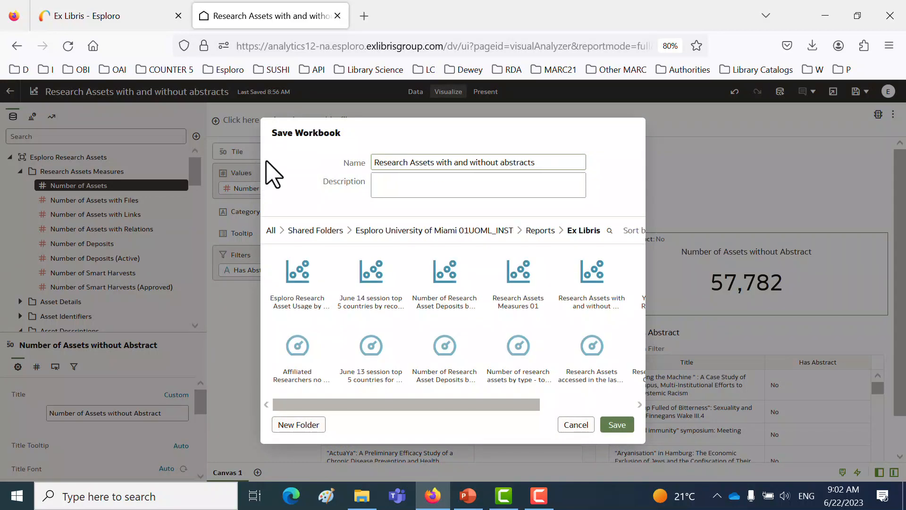
pyautogui.click(541, 165)
pyautogui.write('with tiles')
pyautogui.click(624, 427)
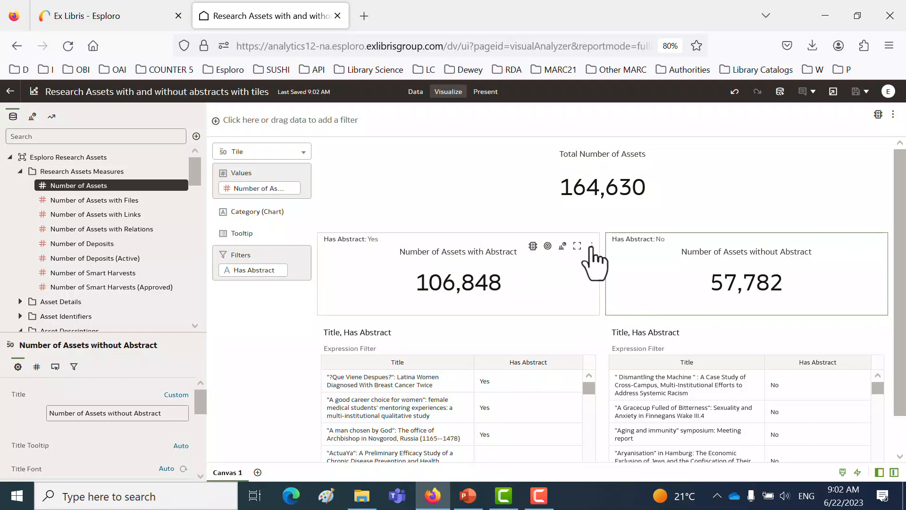
# Delete the Number of Assets with Abstract and Number of Assets without Abstract tiles.
pyautogui.click(592, 246)
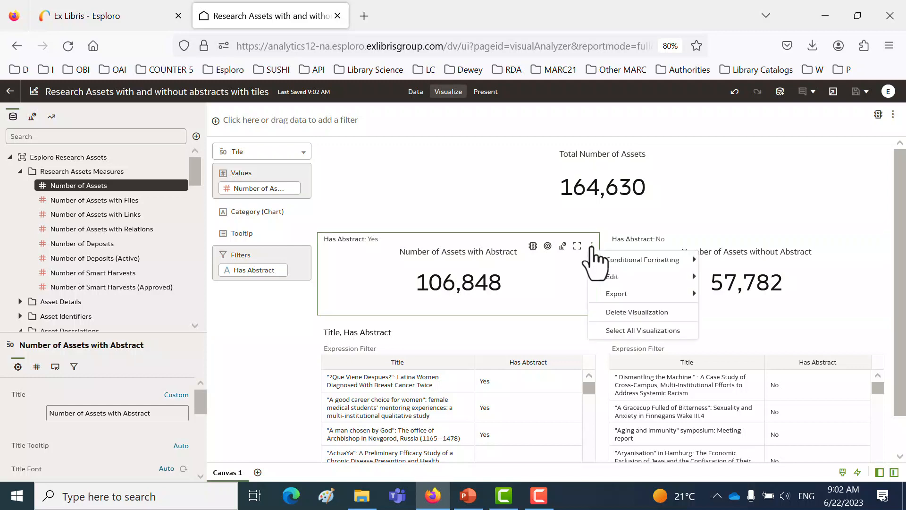
pyautogui.click(645, 312)
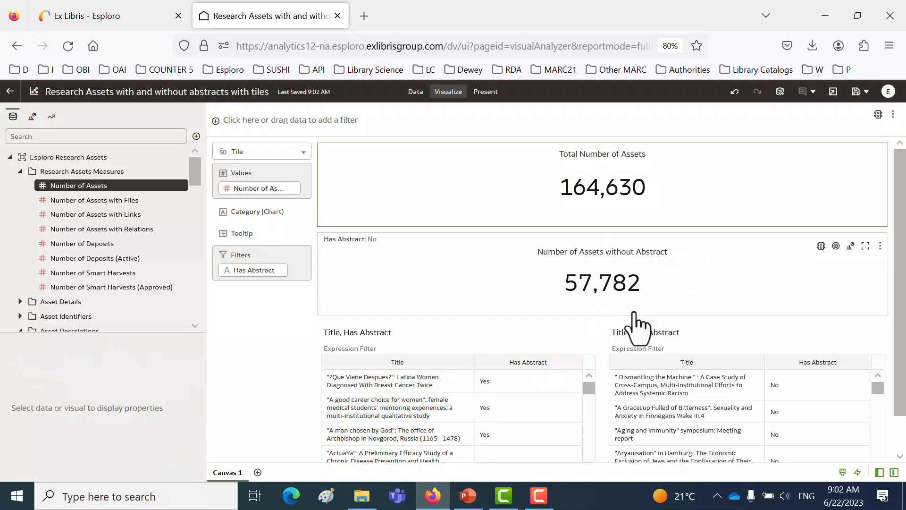
pyautogui.click(880, 246)
pyautogui.moveTo(838, 281)
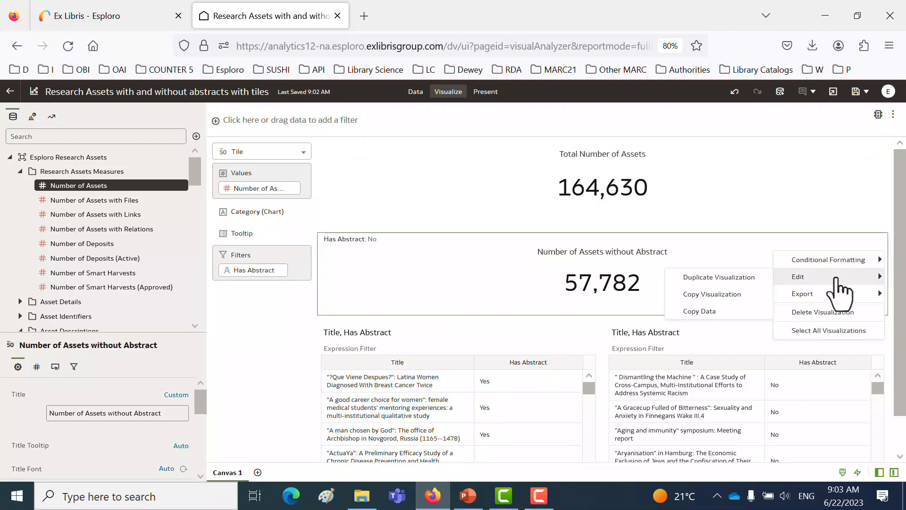
pyautogui.click(838, 312)
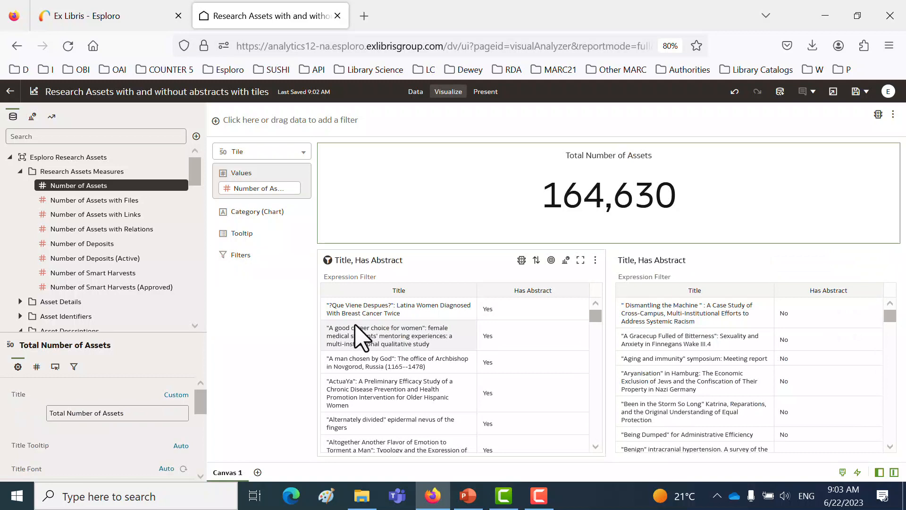
# Place a Pie chart between the Total Number of Assets tile and the two tables, and add the Number of Assets measure to it.
pyautogui.click(33, 117)
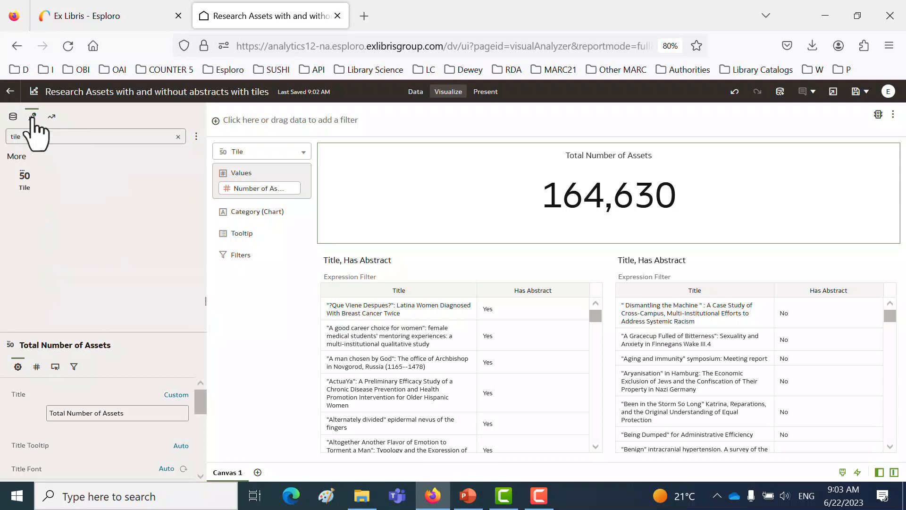
pyautogui.click(178, 138)
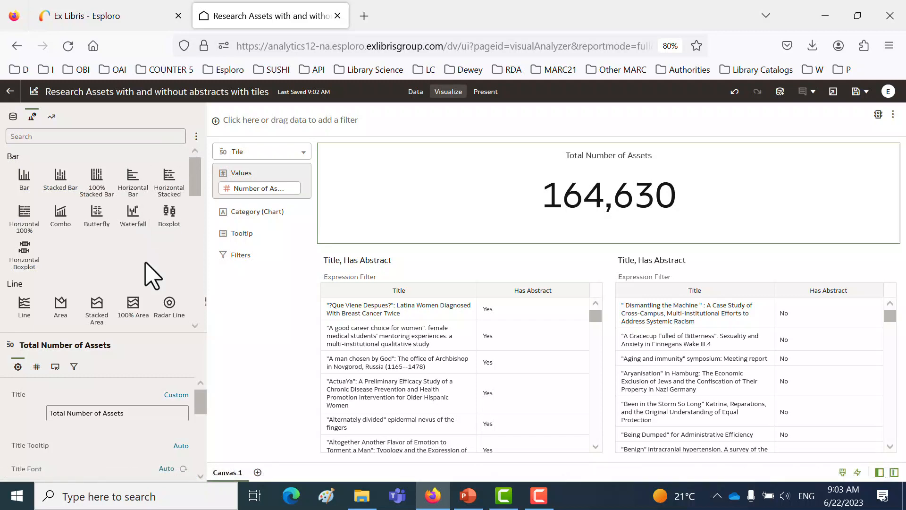
pyautogui.scroll(-3, 152, 276)
pyautogui.scroll(-2, 152, 275)
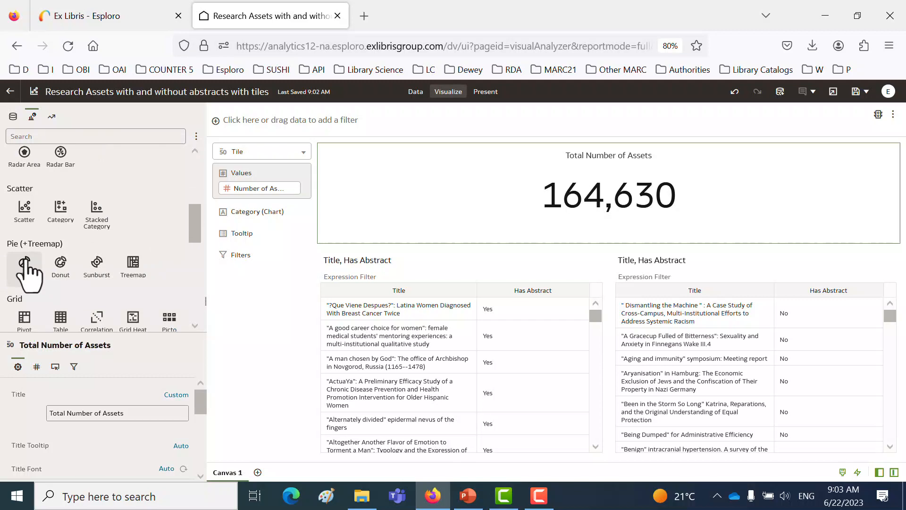
pyautogui.moveTo(24, 260); pyautogui.dragTo(427, 255)
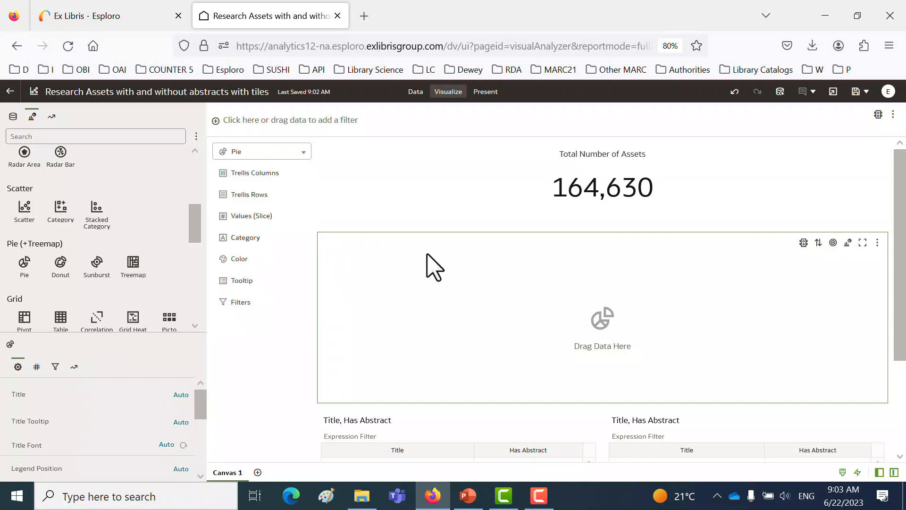
pyautogui.click(13, 117)
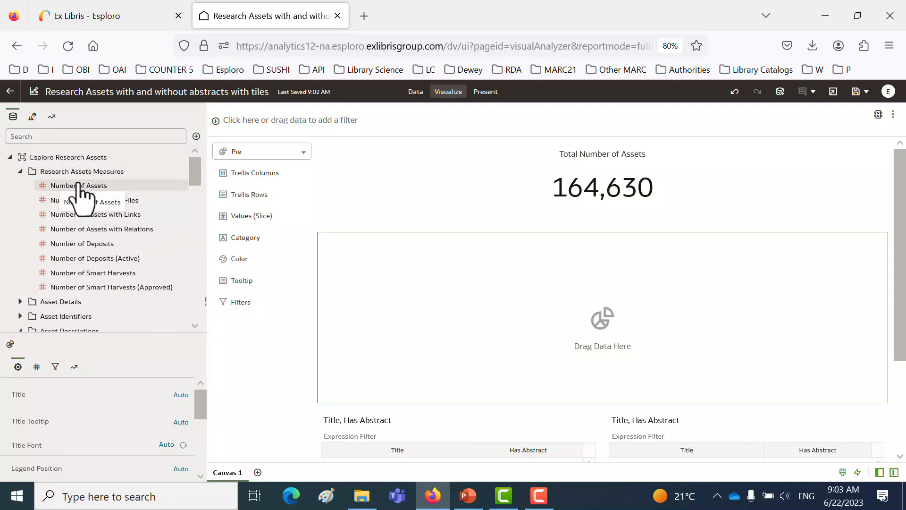
pyautogui.moveTo(78, 189); pyautogui.dragTo(505, 316)
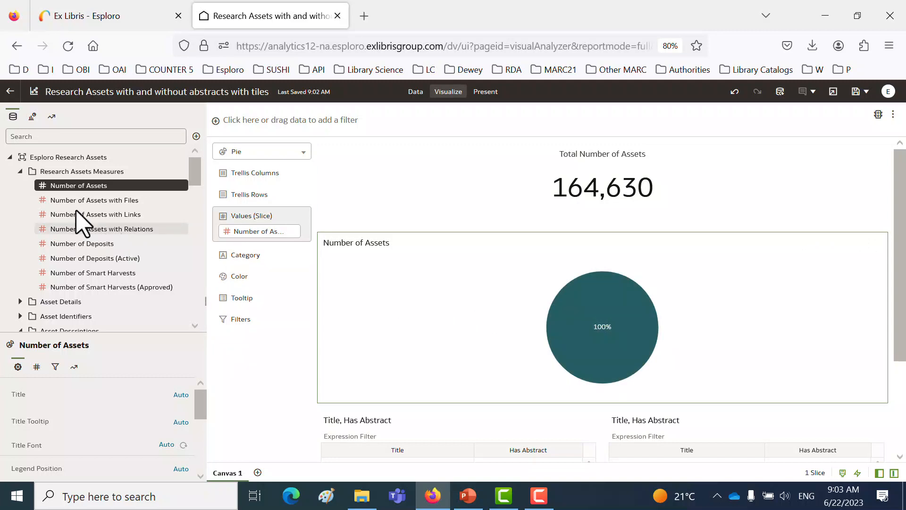
# Break the pie chart down by Has Abstract from Asset Descriptions, placing it as Category and moving it to Color.
pyautogui.click(21, 172)
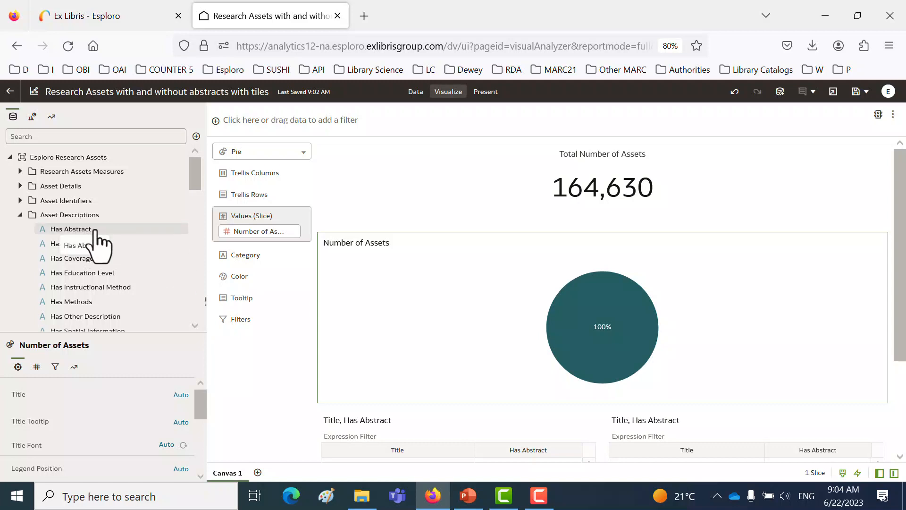
pyautogui.moveTo(97, 230); pyautogui.dragTo(242, 261)
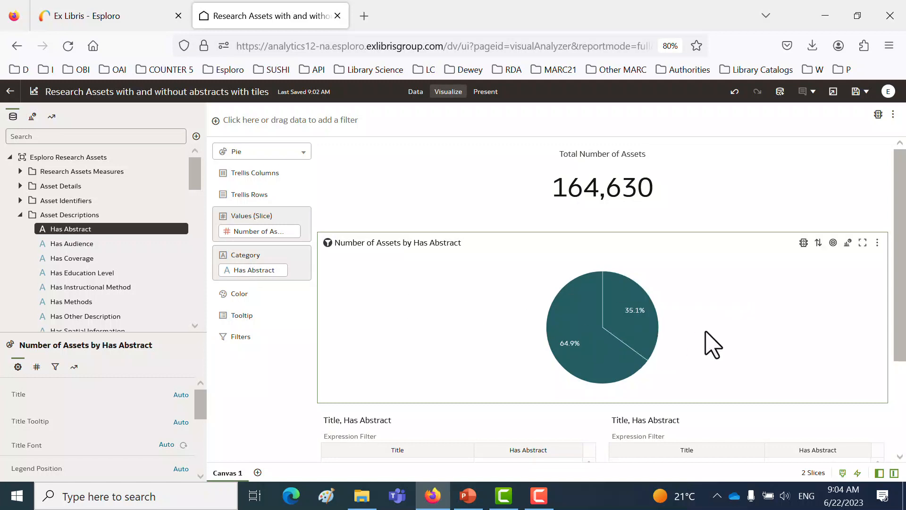
pyautogui.scroll(-2, 710, 344)
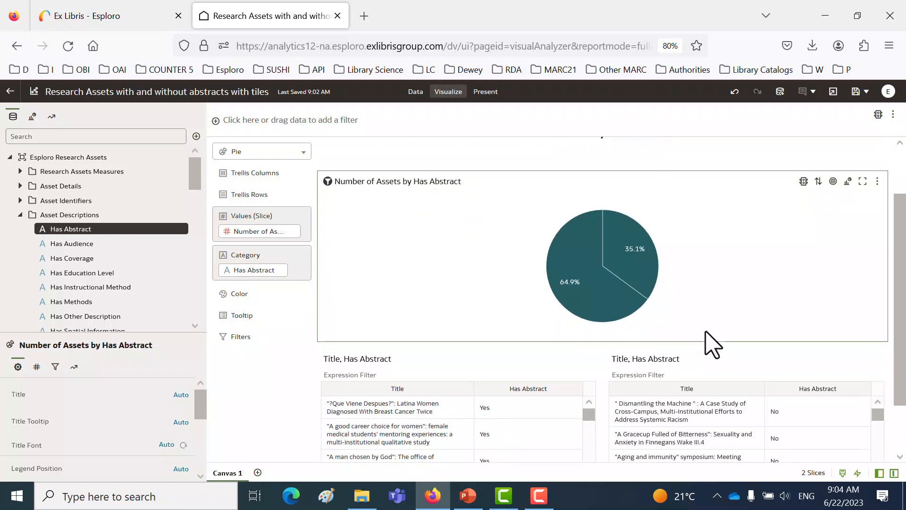
pyautogui.scroll(2, 708, 344)
pyautogui.moveTo(651, 334)
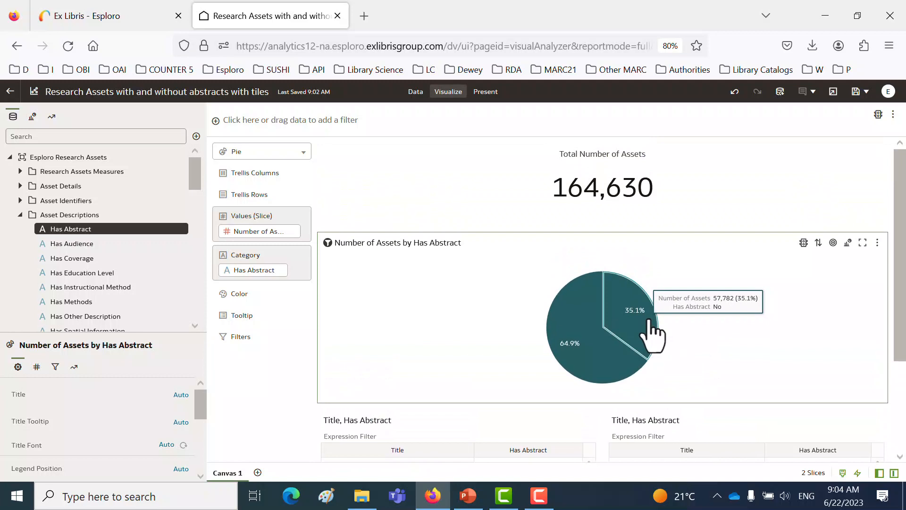
pyautogui.moveTo(605, 353)
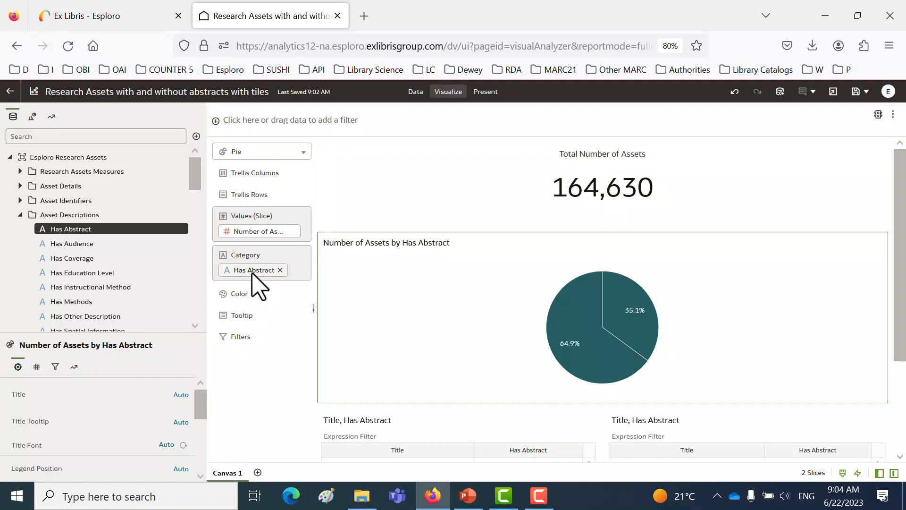
pyautogui.moveTo(244, 289); pyautogui.dragTo(239, 295)
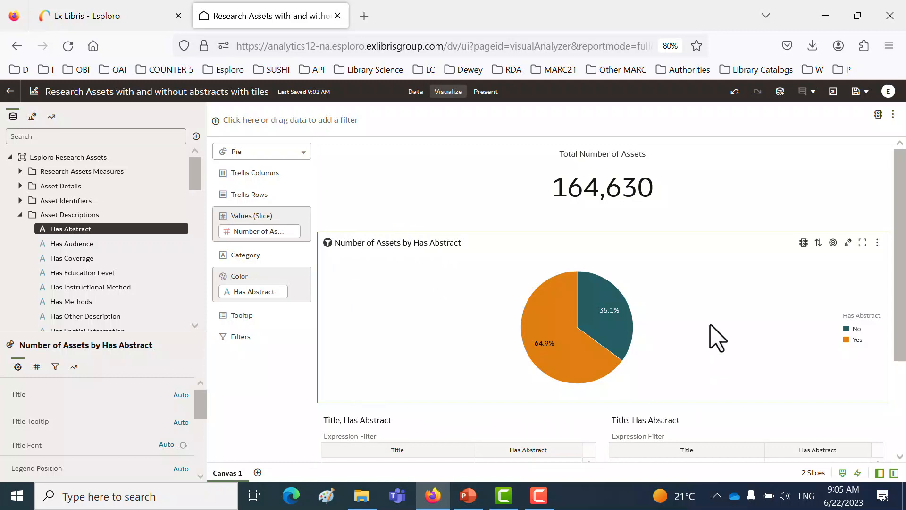
# Set the pie chart's data labels to show both Percent and Value.
pyautogui.click(431, 195)
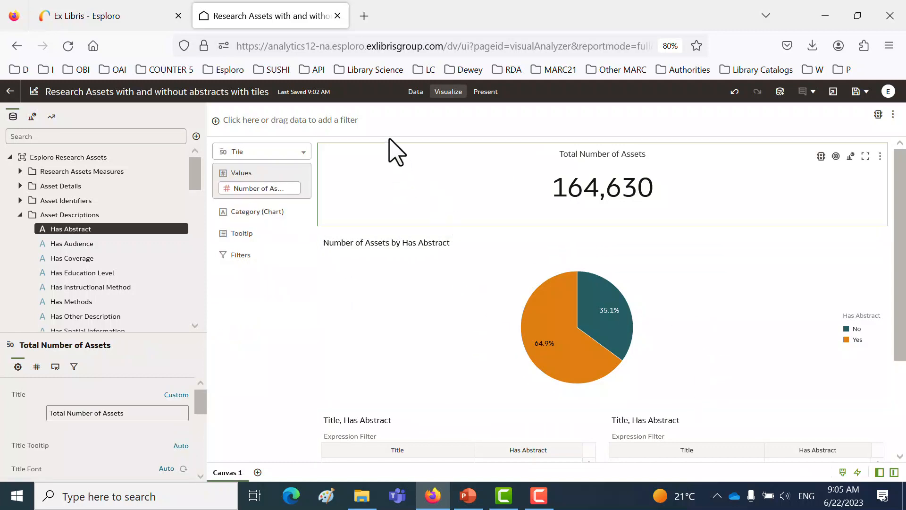
pyautogui.click(462, 303)
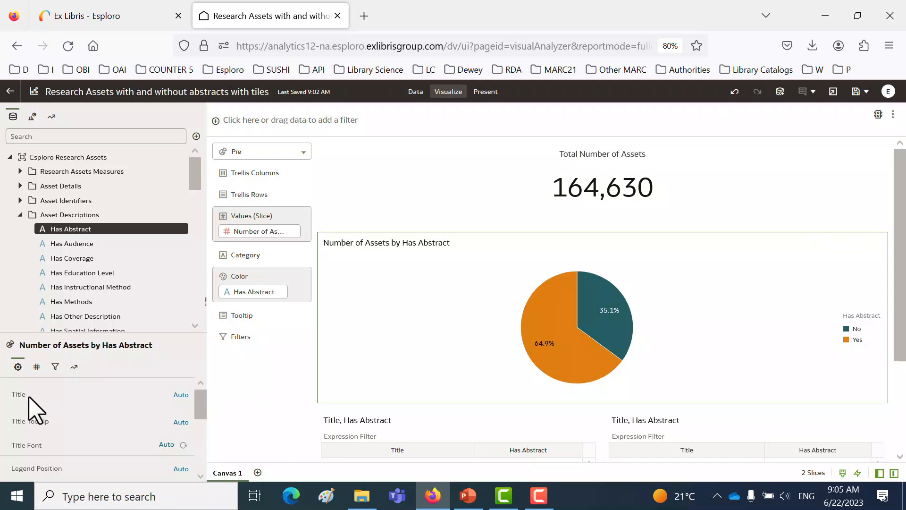
pyautogui.click(37, 368)
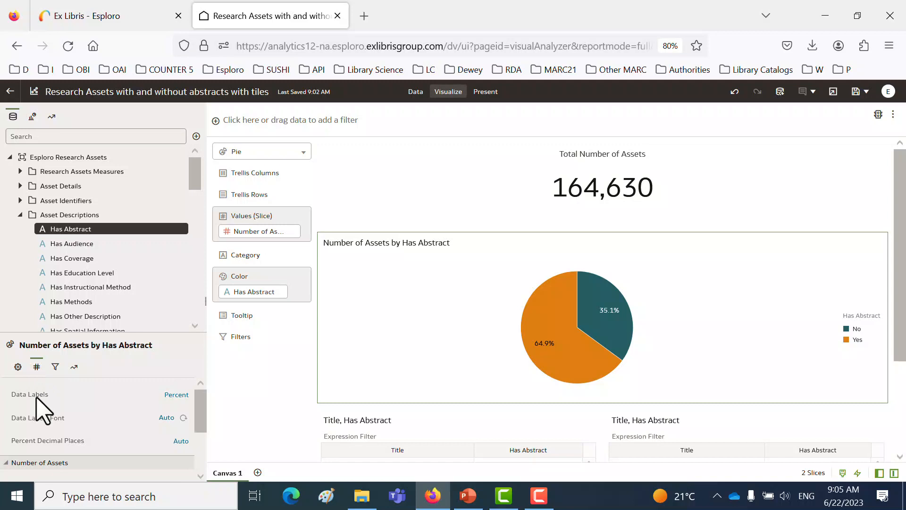
pyautogui.click(176, 396)
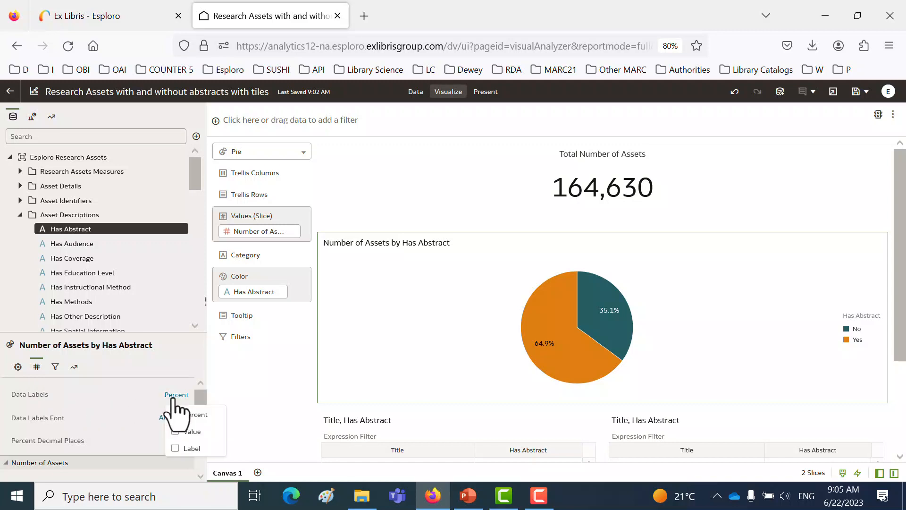
pyautogui.click(174, 414)
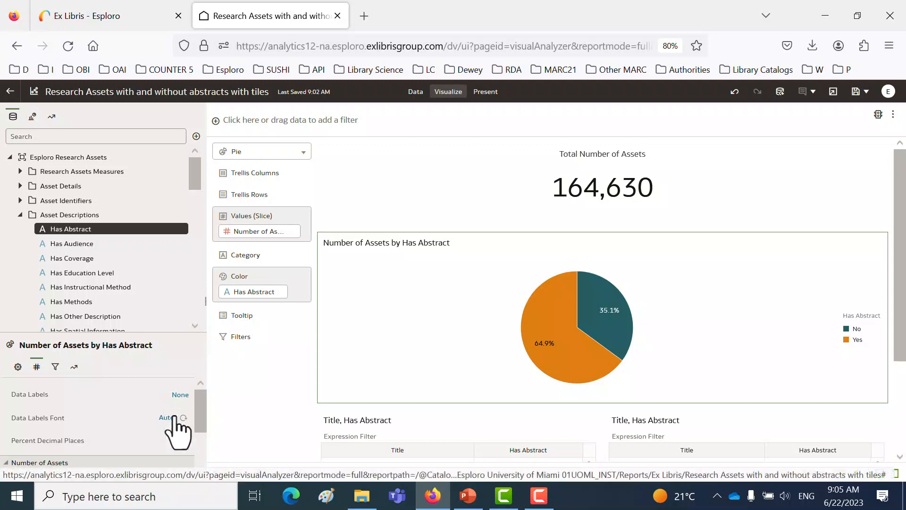
pyautogui.click(178, 397)
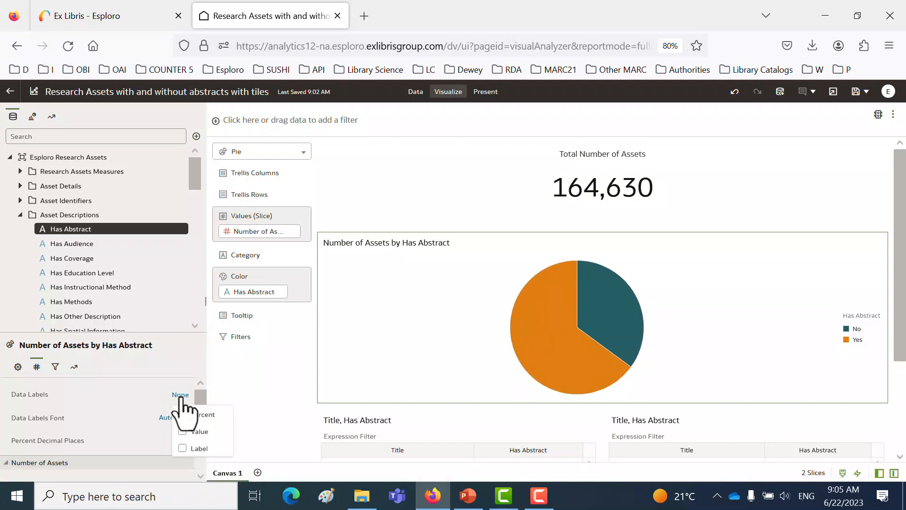
pyautogui.click(185, 431)
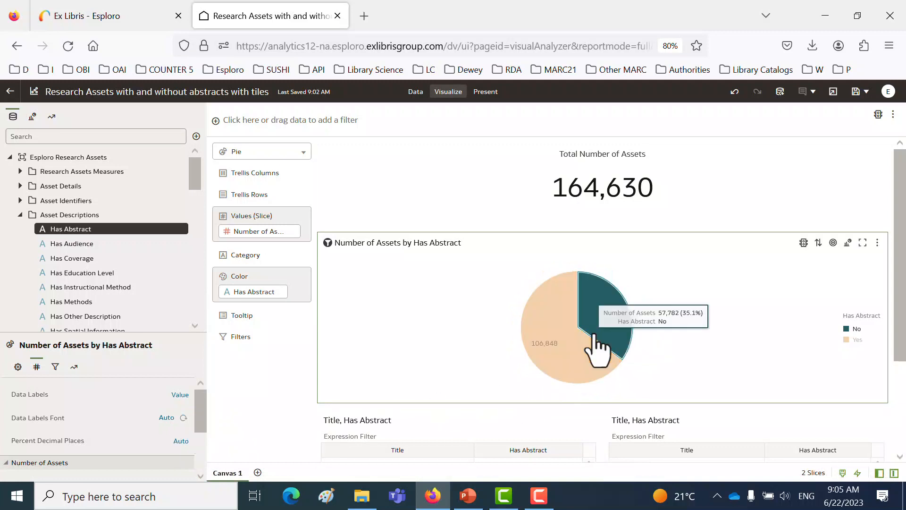
pyautogui.moveTo(560, 365)
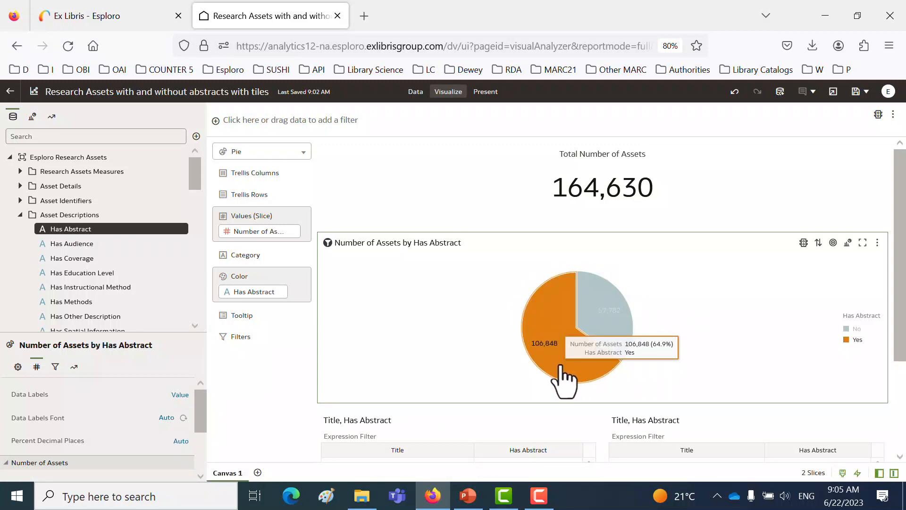
pyautogui.moveTo(618, 333)
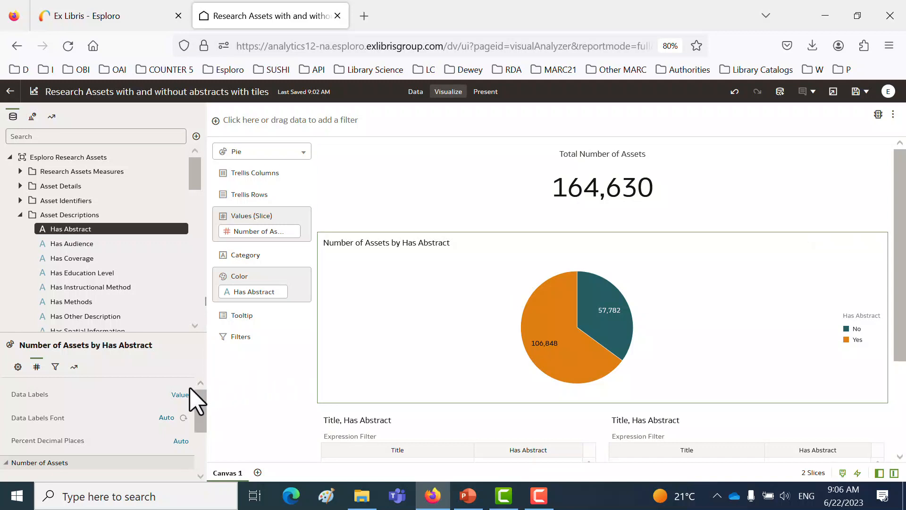
pyautogui.click(180, 398)
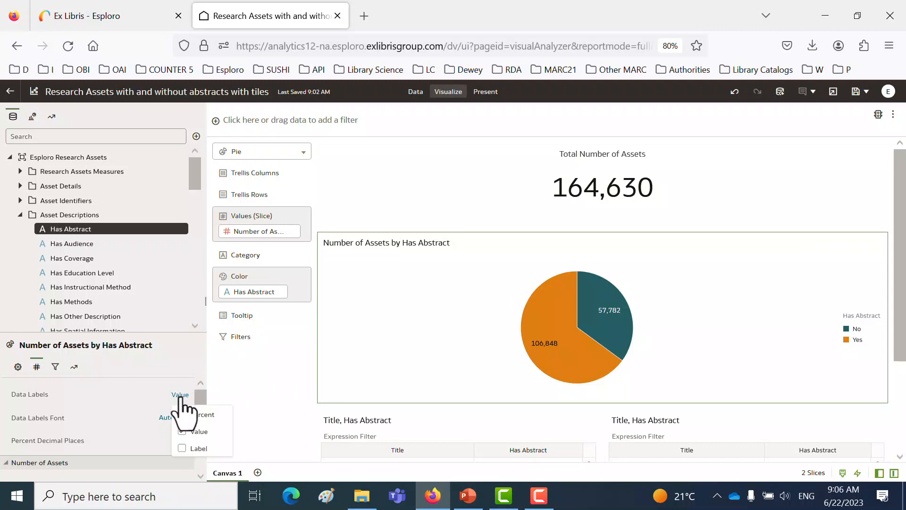
pyautogui.click(184, 415)
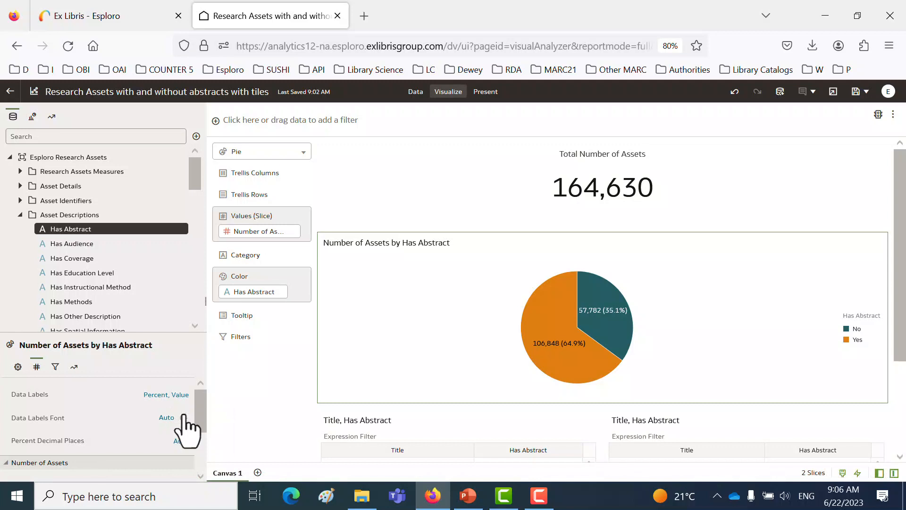
# Save a copy of the workbook in the Ex Libris folder as "Research Assets with and without abstracts with pie".
pyautogui.click(868, 92)
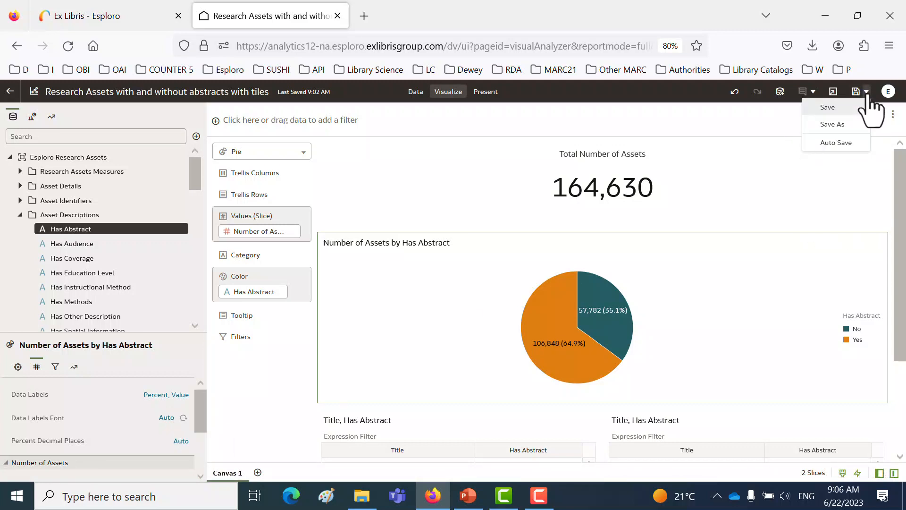
pyautogui.click(835, 125)
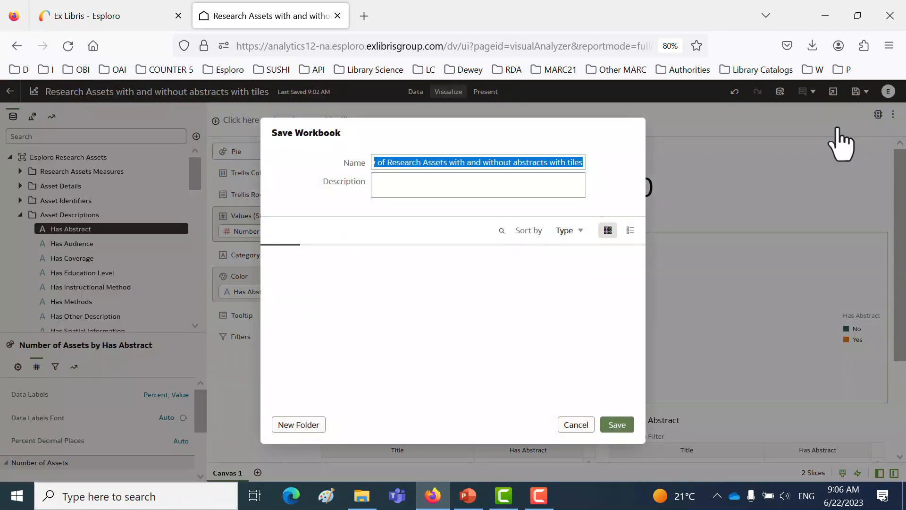
pyautogui.click(501, 168)
pyautogui.moveTo(477, 166); pyautogui.dragTo(292, 162)
pyautogui.click(407, 162)
pyautogui.press('BackSpace')
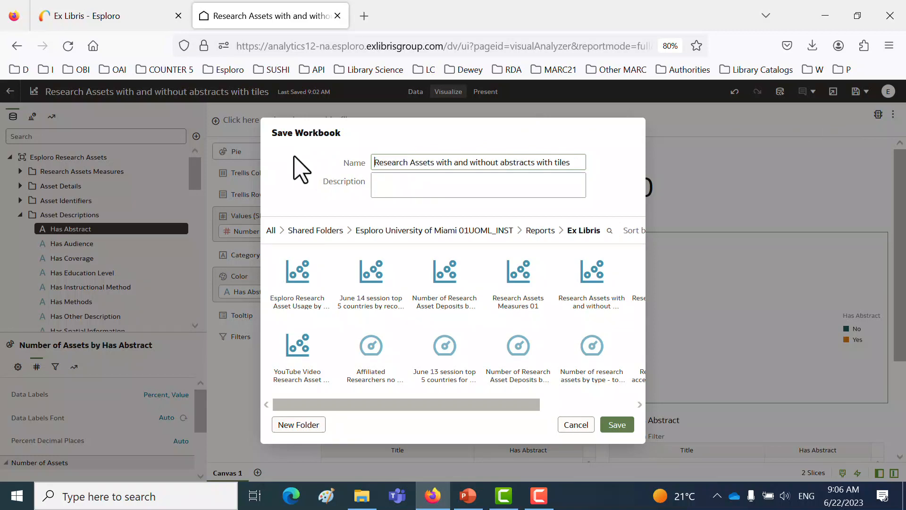
pyautogui.doubleClick(563, 162)
pyautogui.write('pie')
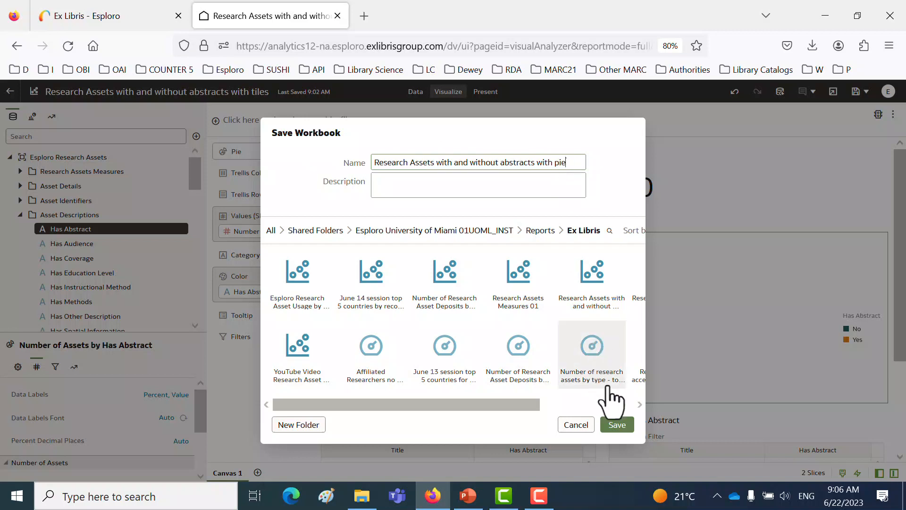
pyautogui.click(617, 426)
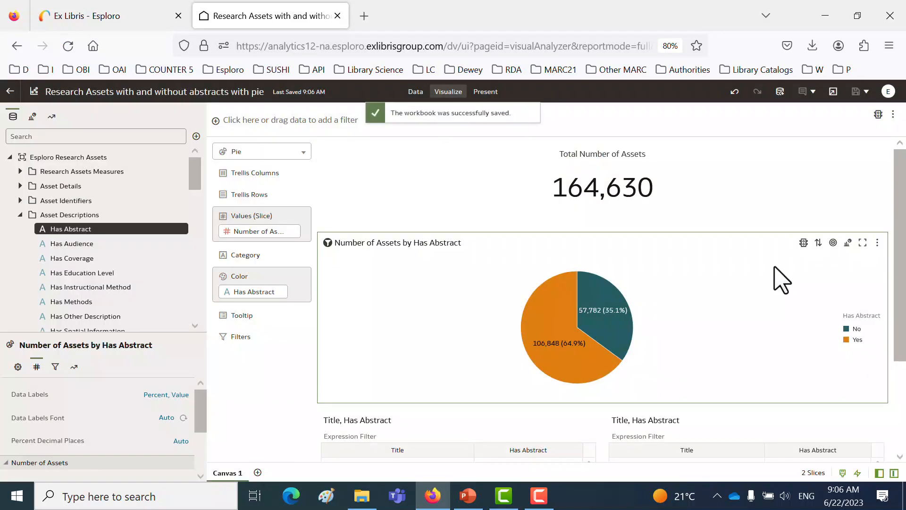
# Delete the pie chart and place a Donut chart between the Total Number of Assets tile and the two tables.
pyautogui.click(878, 243)
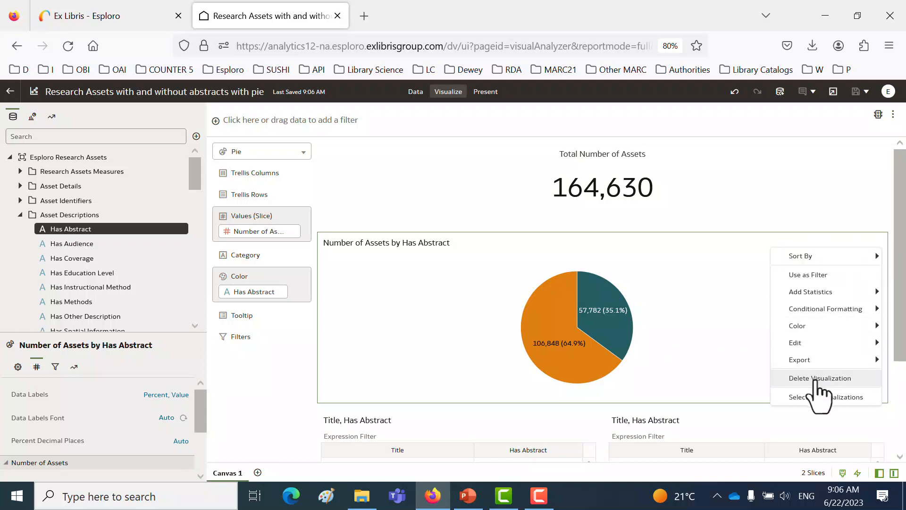
pyautogui.click(816, 378)
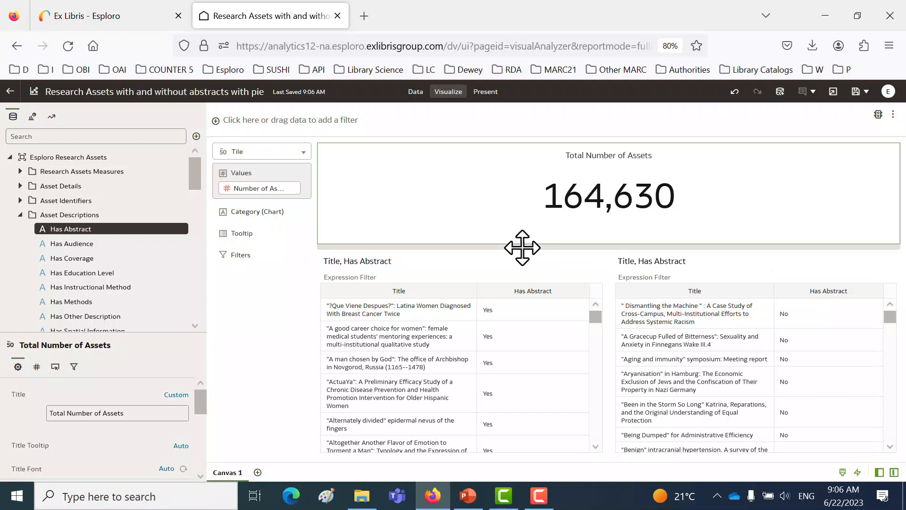
pyautogui.click(32, 116)
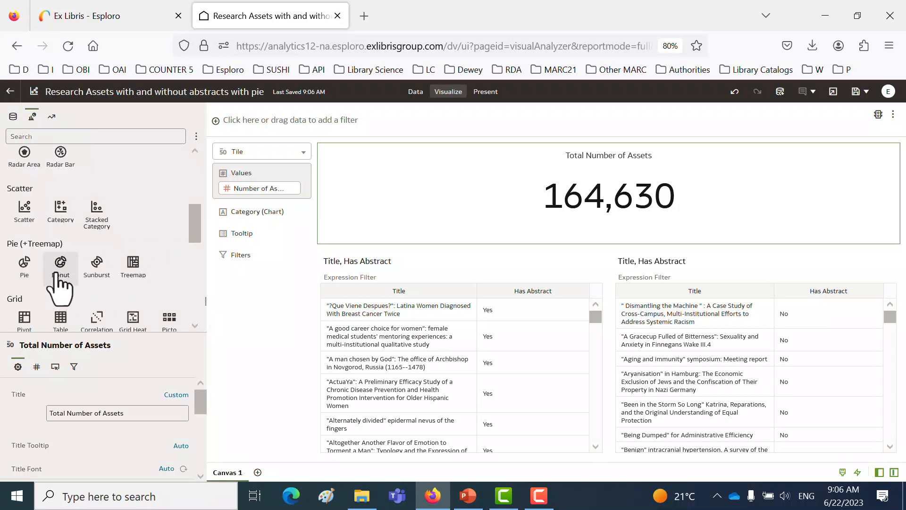
pyautogui.click(46, 136)
pyautogui.write('don')
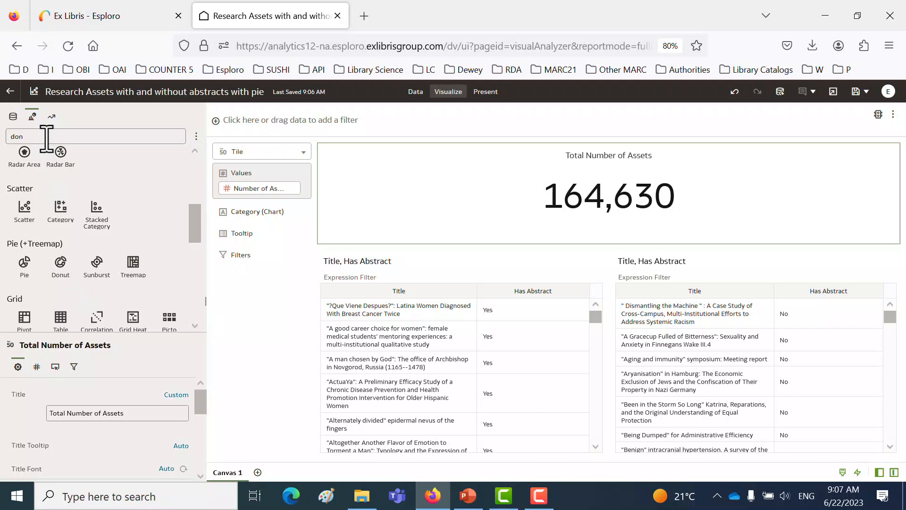
pyautogui.moveTo(24, 179); pyautogui.dragTo(464, 259)
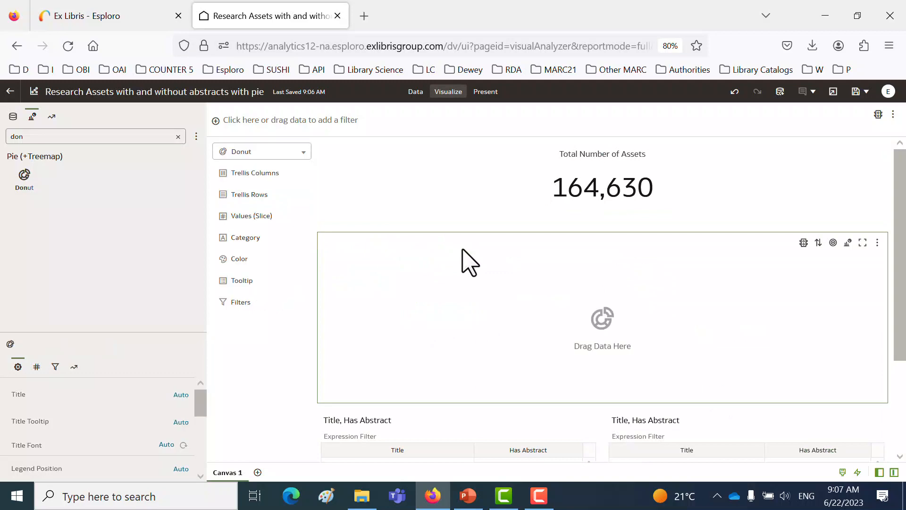
# Add the Number of Assets measure to the donut chart and split it by Has Abstract, assigned to Color.
pyautogui.click(13, 117)
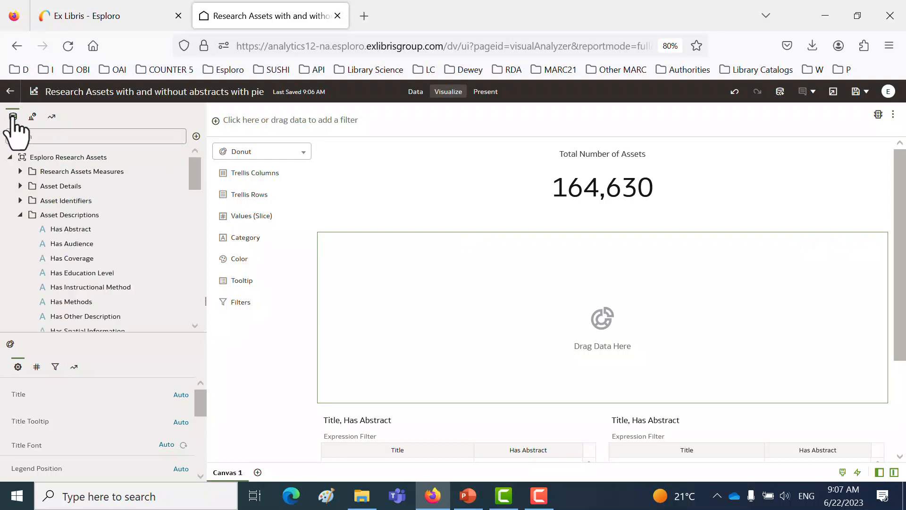
pyautogui.click(20, 172)
pyautogui.moveTo(76, 190); pyautogui.dragTo(510, 318)
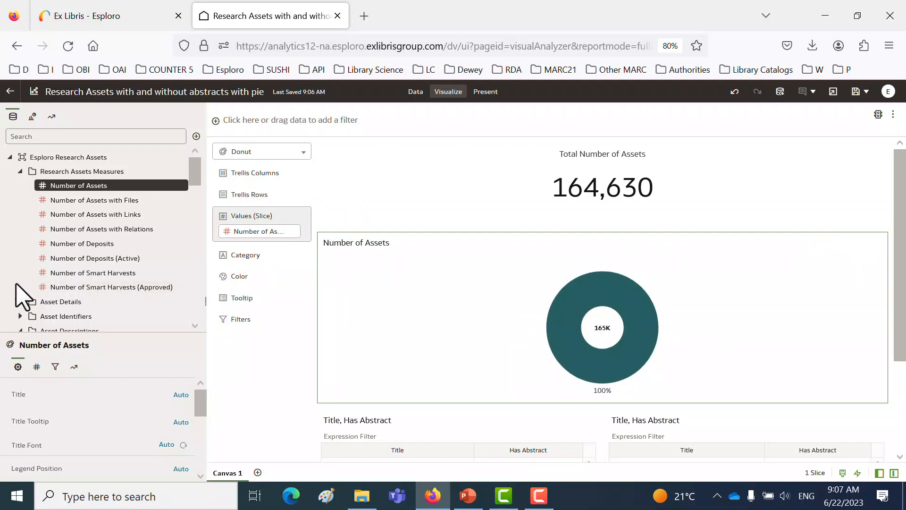
pyautogui.scroll(-3, 64, 319)
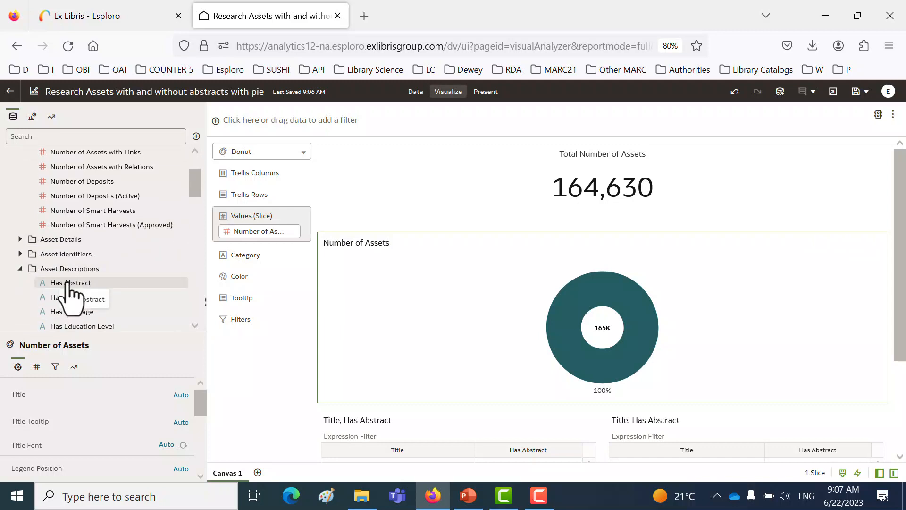
pyautogui.moveTo(66, 283); pyautogui.dragTo(236, 255)
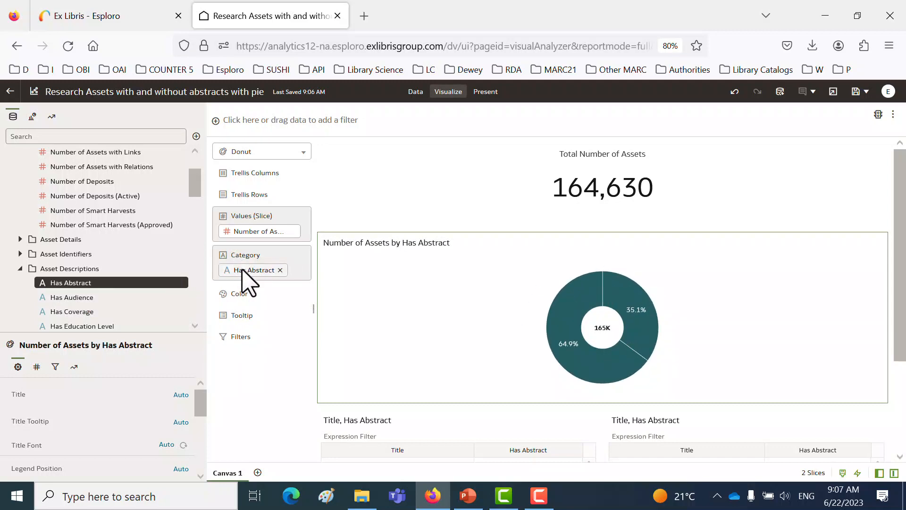
pyautogui.moveTo(246, 277); pyautogui.dragTo(240, 312)
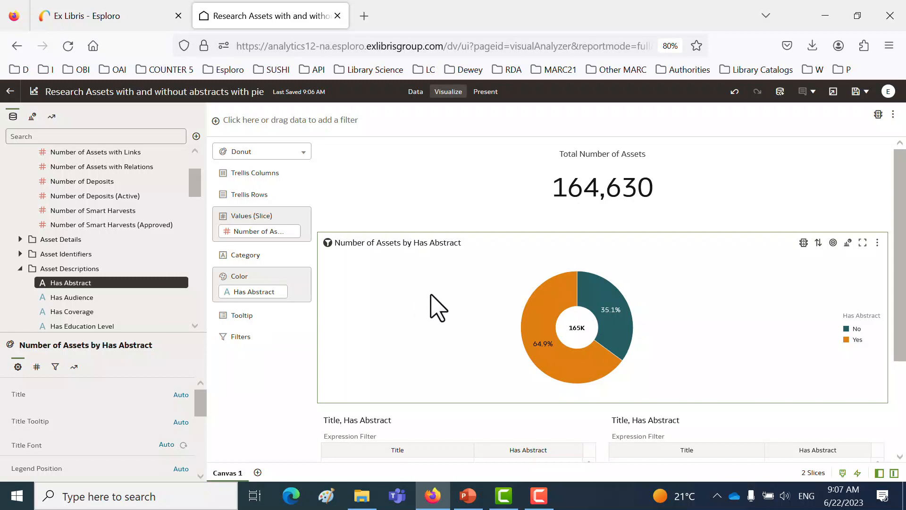
# Set the donut chart's data labels to show both Percent and Value.
pyautogui.click(37, 367)
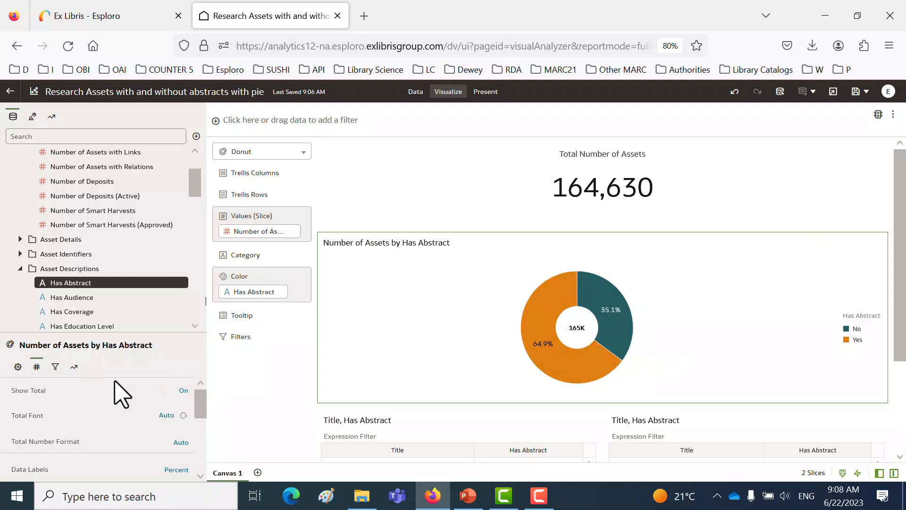
pyautogui.scroll(-2, 122, 394)
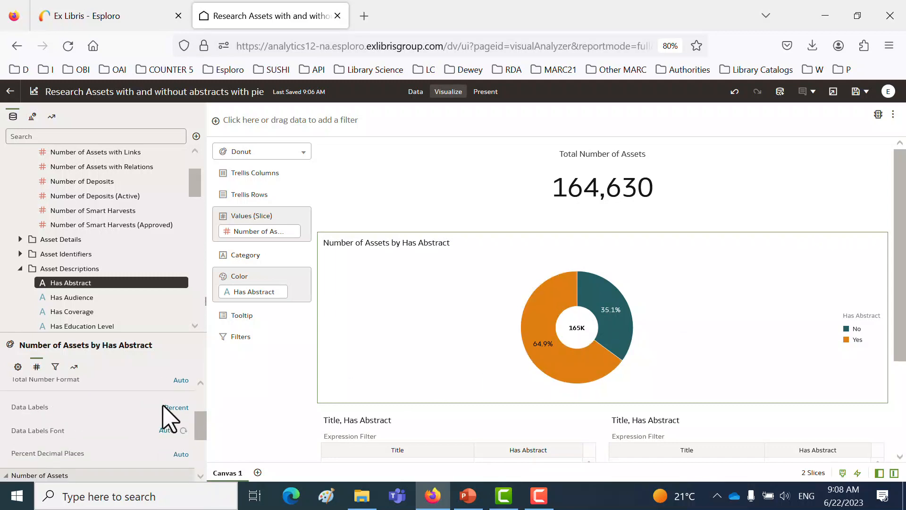
pyautogui.click(178, 409)
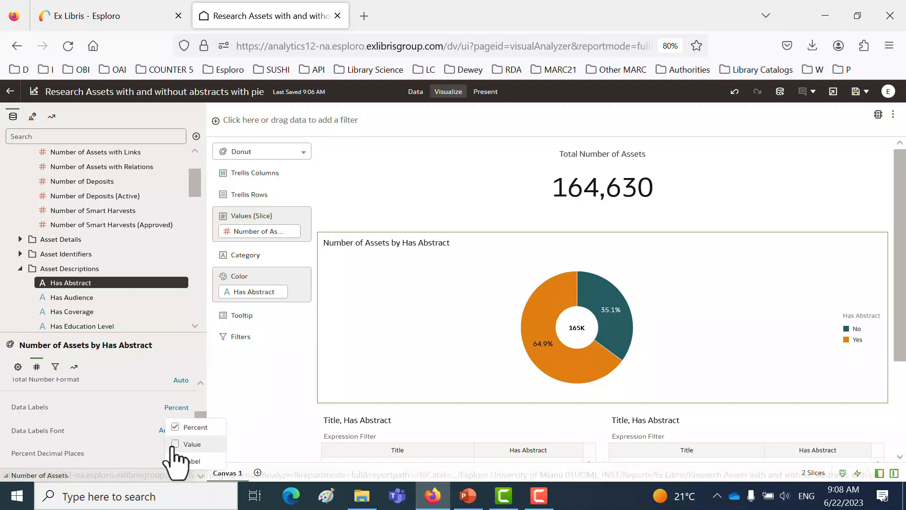
pyautogui.click(174, 445)
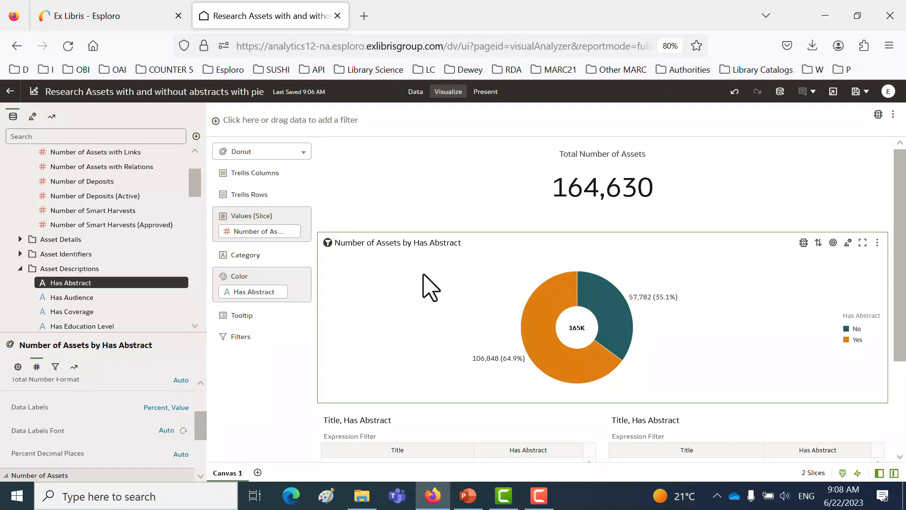
pyautogui.scroll(-3, 430, 284)
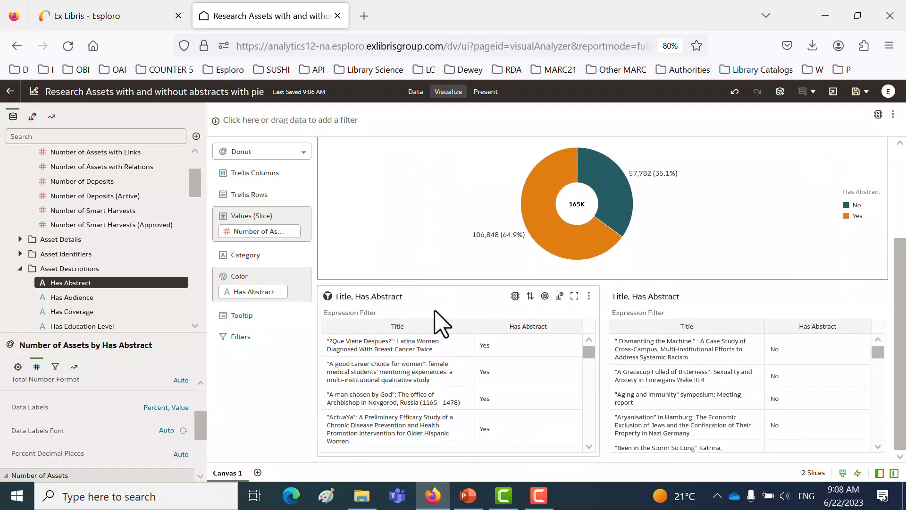
pyautogui.scroll(-1, 427, 368)
pyautogui.scroll(-2, 439, 363)
pyautogui.scroll(3, 492, 249)
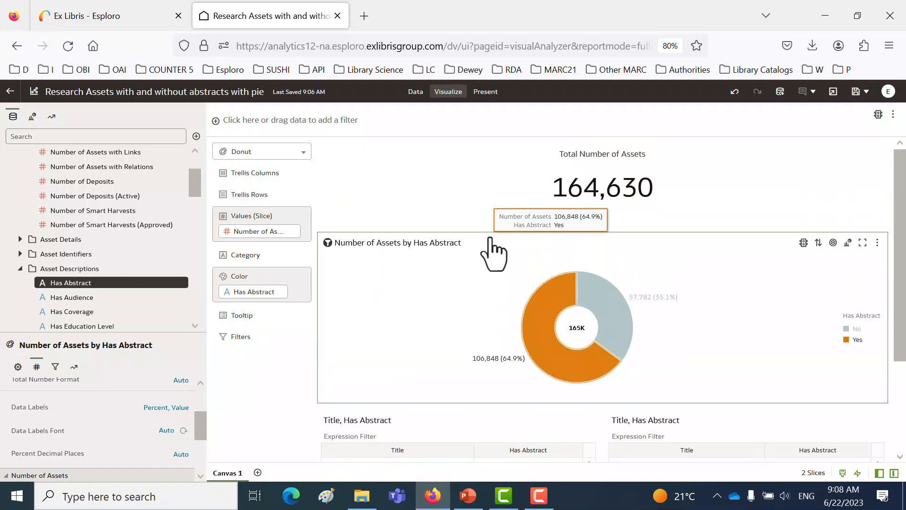
pyautogui.scroll(-3, 491, 237)
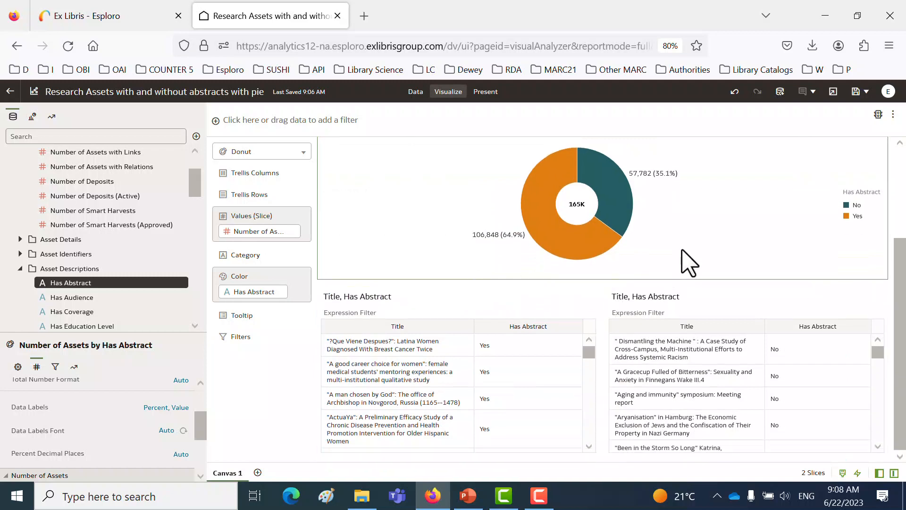
pyautogui.scroll(3, 691, 262)
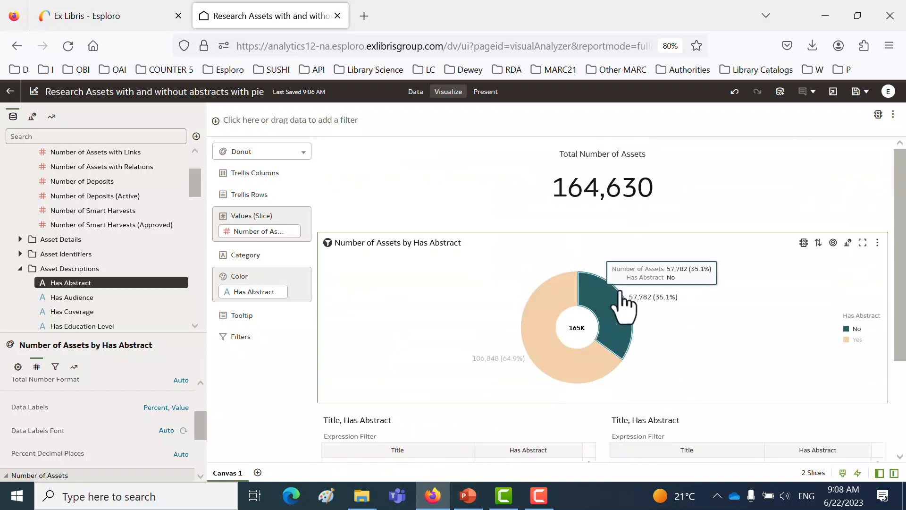
# Save a copy of the workbook in the Ex Libris folder as "Research Assets with and without abstracts with donut".
pyautogui.click(867, 92)
pyautogui.click(839, 125)
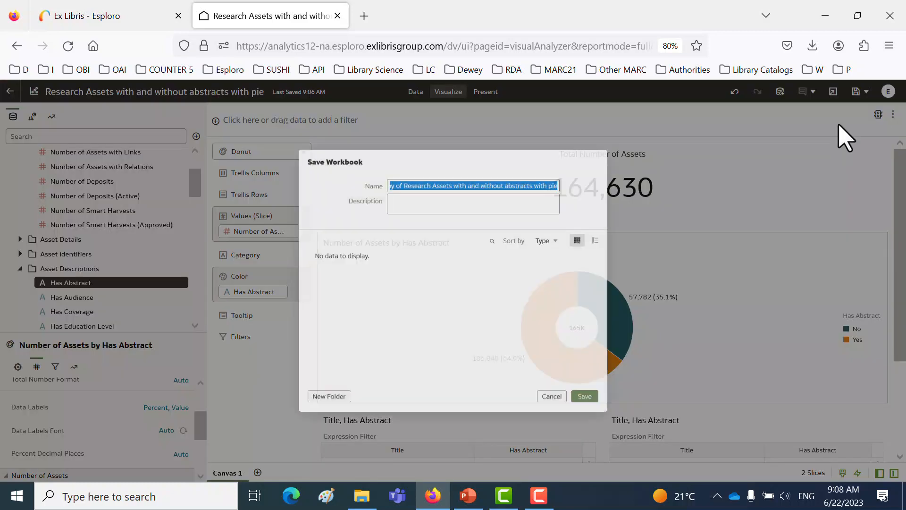
pyautogui.click(393, 162)
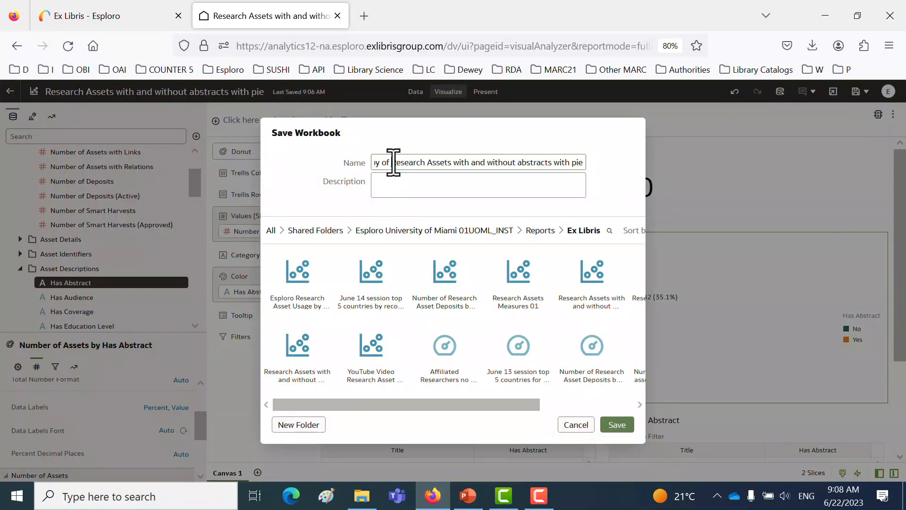
pyautogui.moveTo(394, 162); pyautogui.dragTo(320, 176)
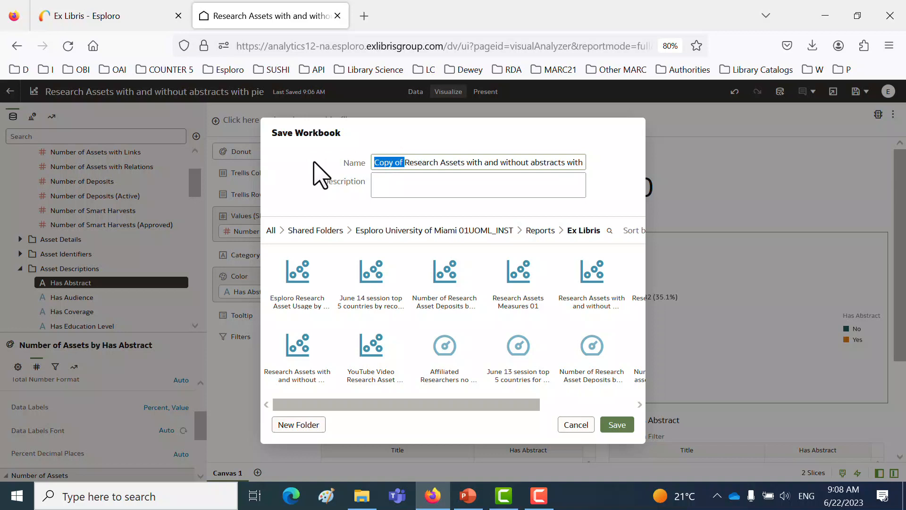
pyautogui.press('BackSpace')
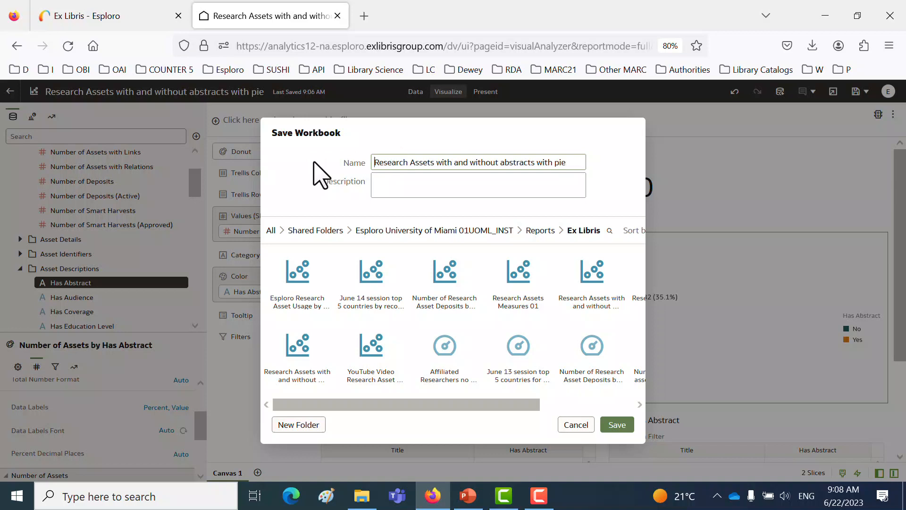
pyautogui.doubleClick(562, 164)
pyautogui.write('donut')
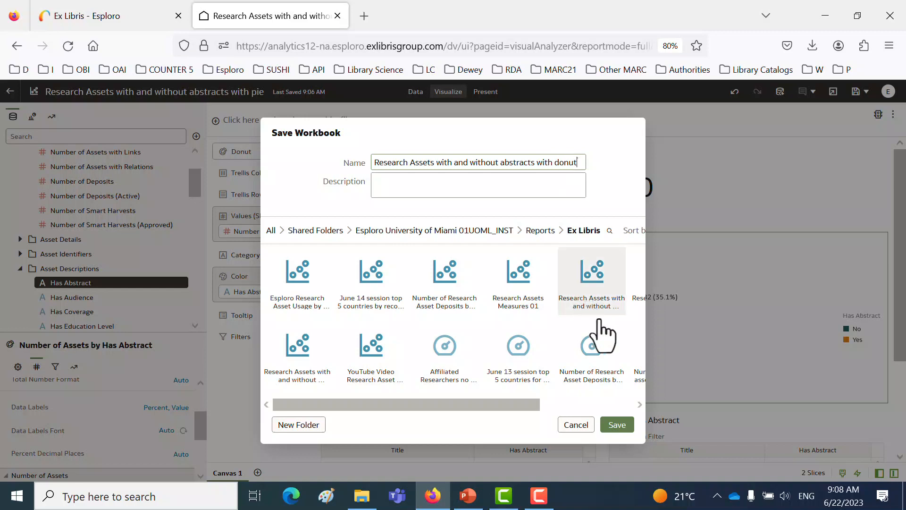
pyautogui.click(620, 428)
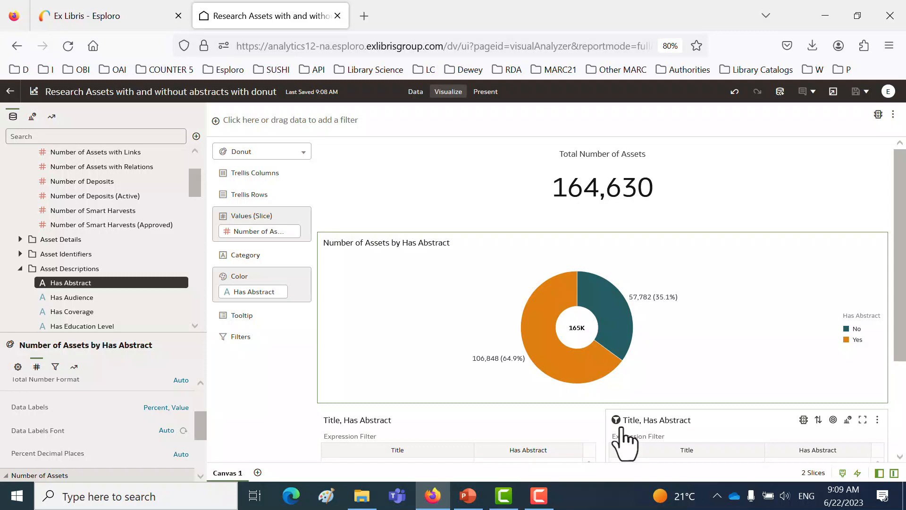
# Switch to the Esploro home page and open the Analytics Object List.
pyautogui.moveTo(65, 27); pyautogui.dragTo(505, 36)
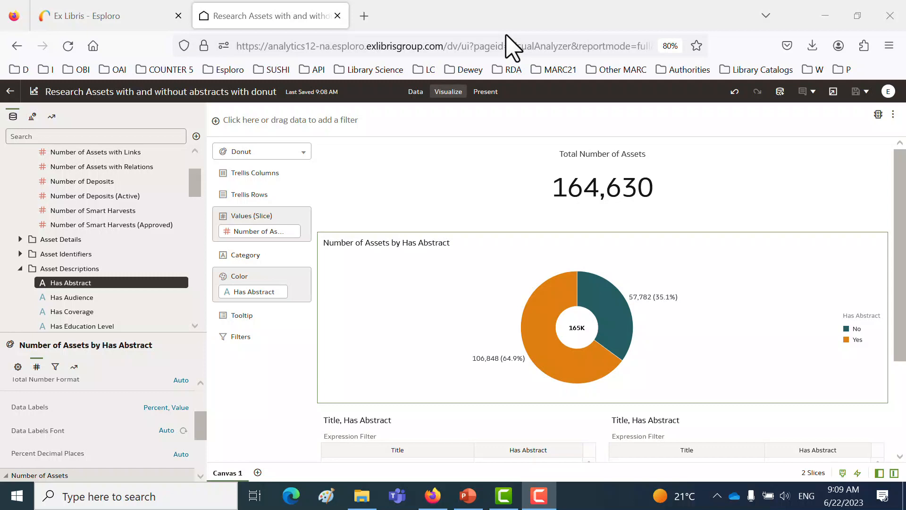
pyautogui.click(101, 22)
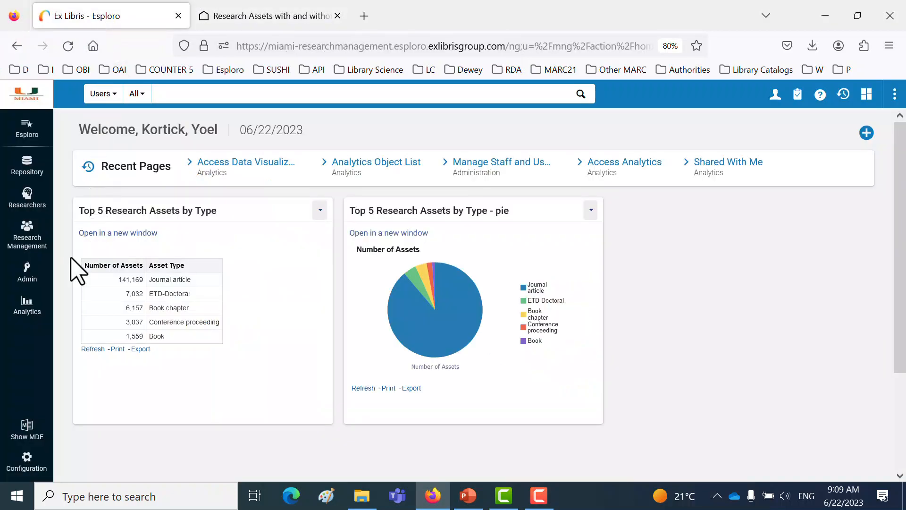
pyautogui.click(27, 309)
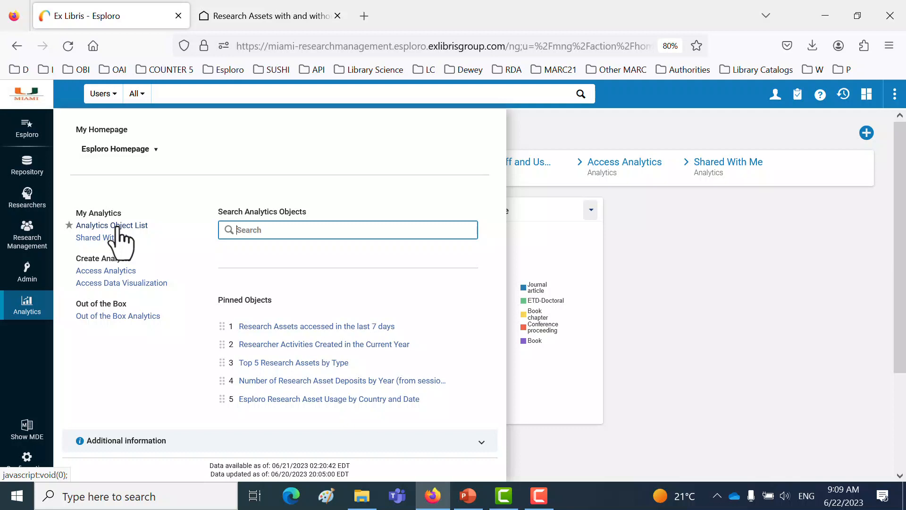
pyautogui.click(117, 227)
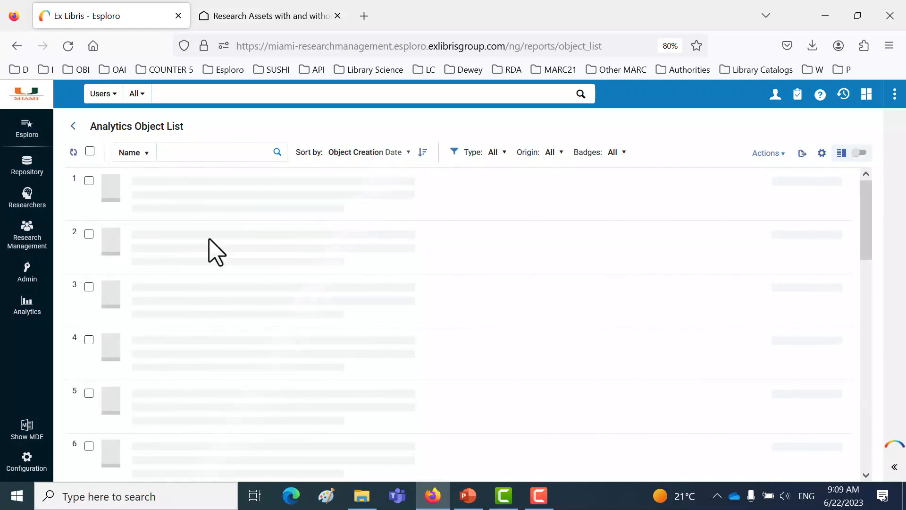
# Start a new Esploro analytics object and set its analytic folder to the institution's Reports/Ex Libris folder.
pyautogui.click(778, 154)
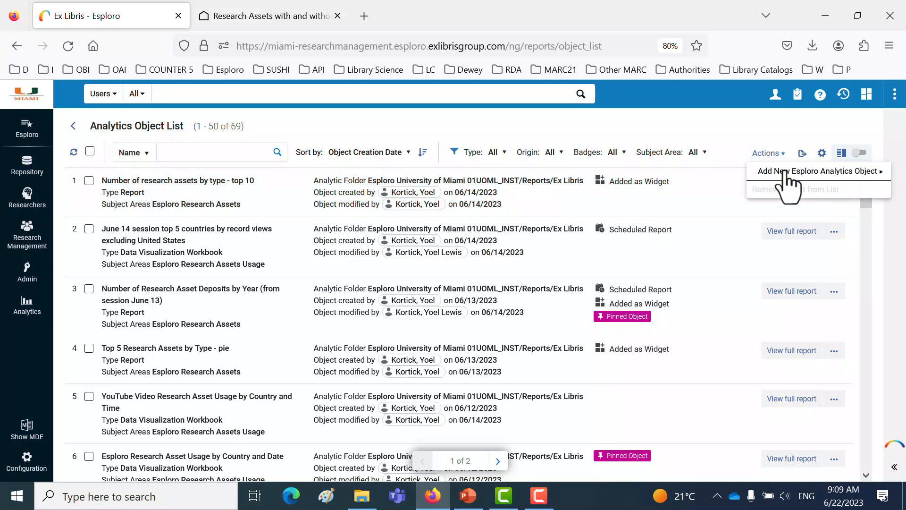
pyautogui.click(786, 173)
pyautogui.click(658, 215)
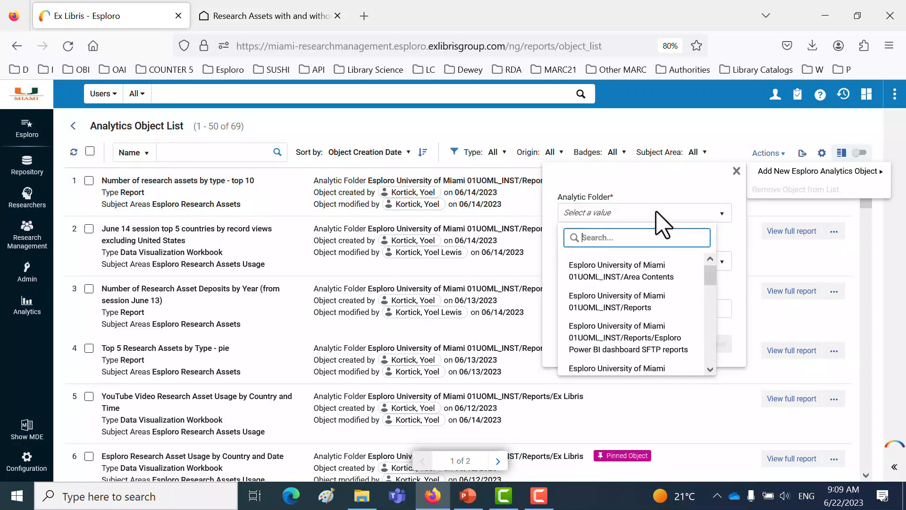
pyautogui.write('ex l')
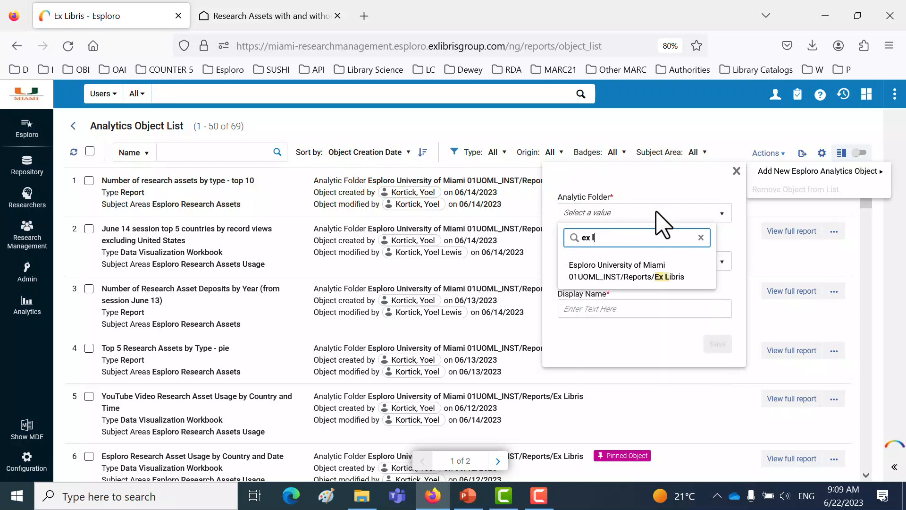
pyautogui.write('ibris')
pyautogui.click(637, 270)
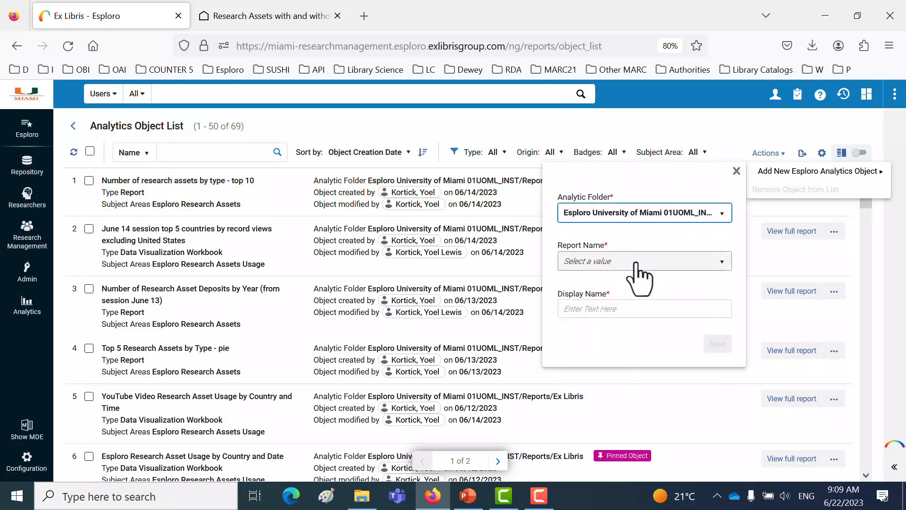
# Choose "Research Assets with and without abstracts with donut" as the report and save the new analytics object.
pyautogui.click(635, 264)
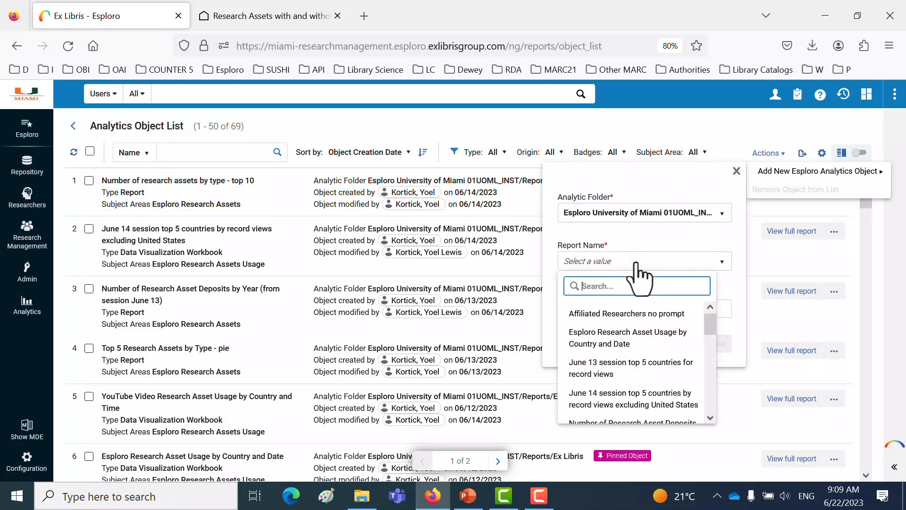
pyautogui.write('don')
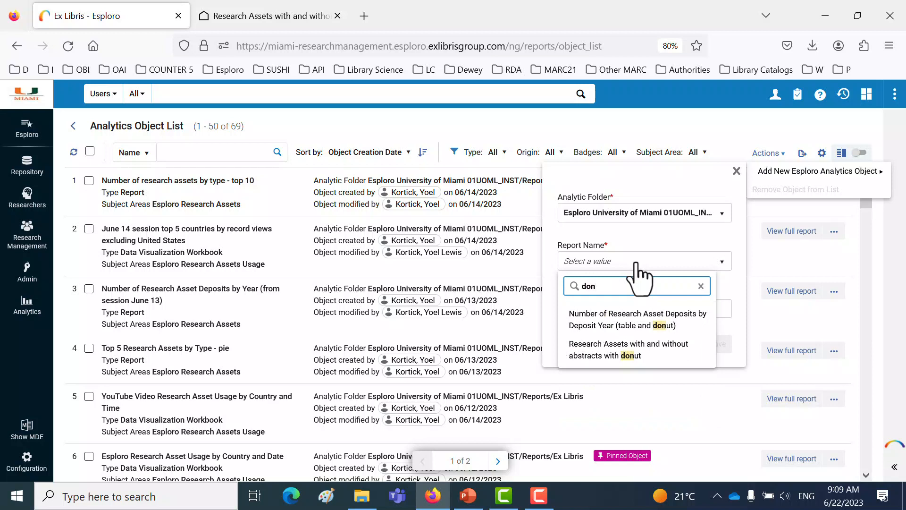
pyautogui.click(606, 353)
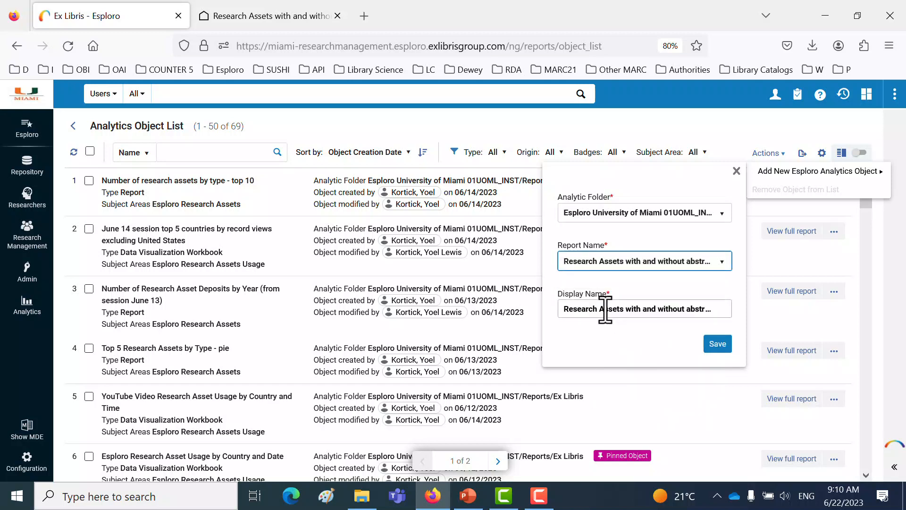
pyautogui.click(717, 344)
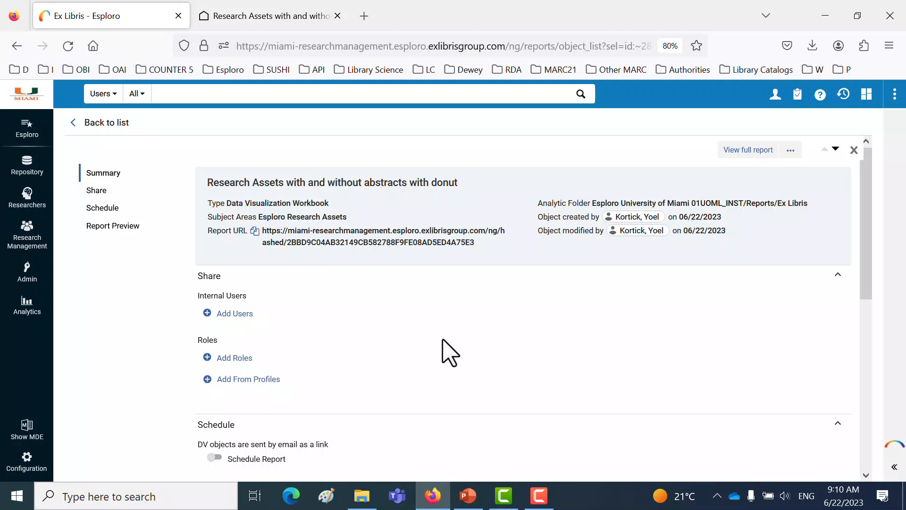
# Share the object with roles Research Assets Manager, Research Assets Curator, Research Observer, Researcher Manager, Research Depositor, Researcher Curator and Research Resources Manager.
pyautogui.scroll(-1, 449, 352)
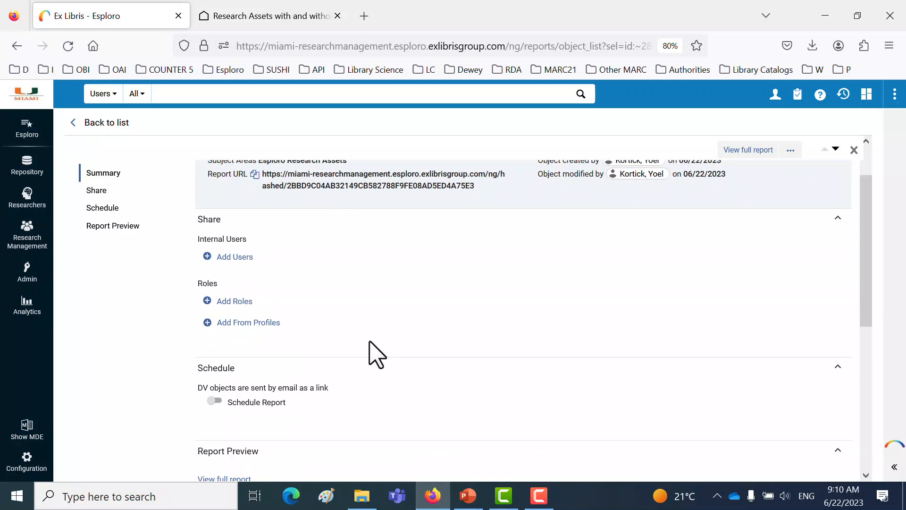
pyautogui.click(236, 303)
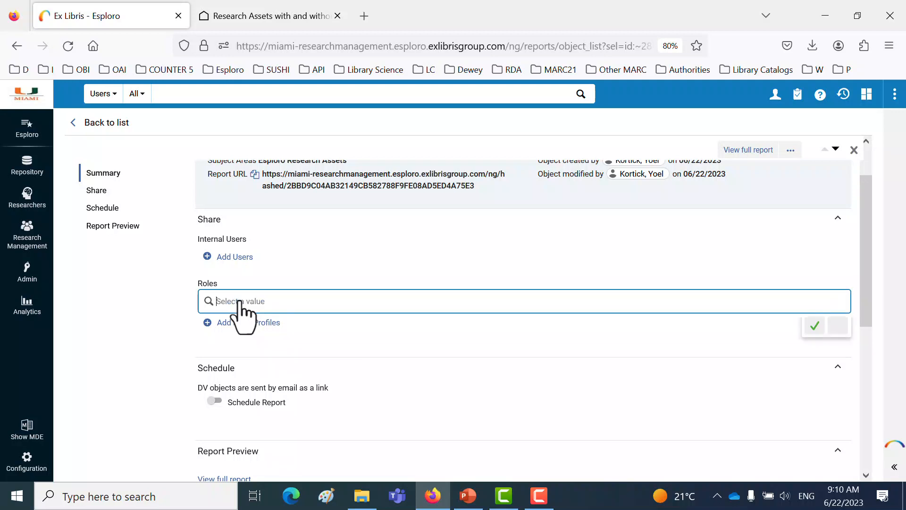
pyautogui.write('re')
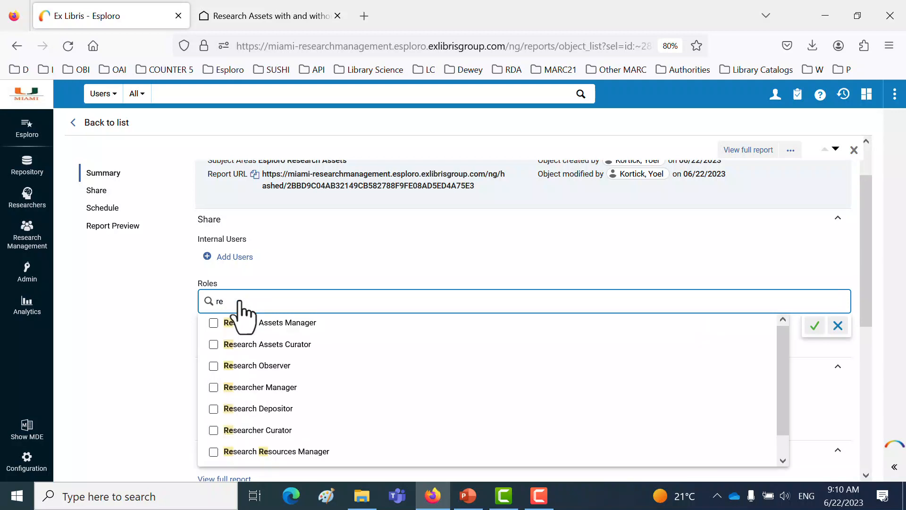
pyautogui.write('s')
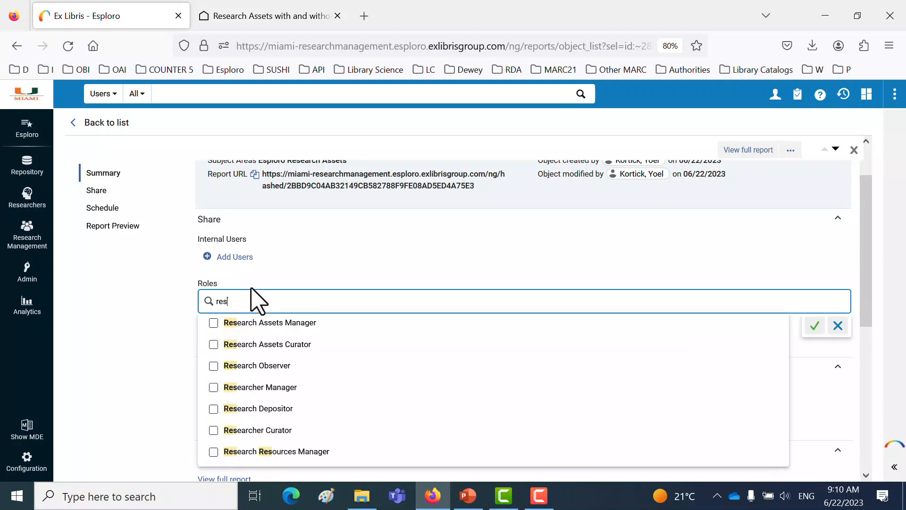
pyautogui.click(214, 323)
pyautogui.click(214, 166)
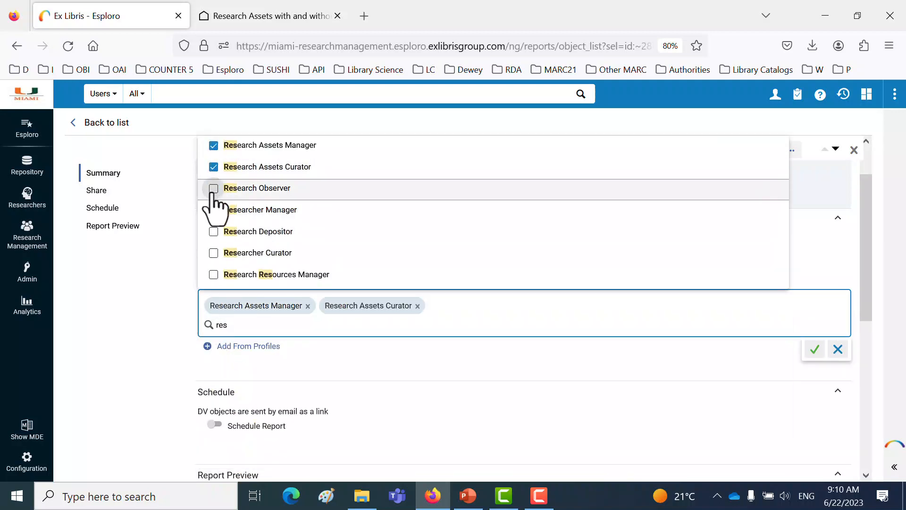
pyautogui.click(214, 188)
pyautogui.click(213, 210)
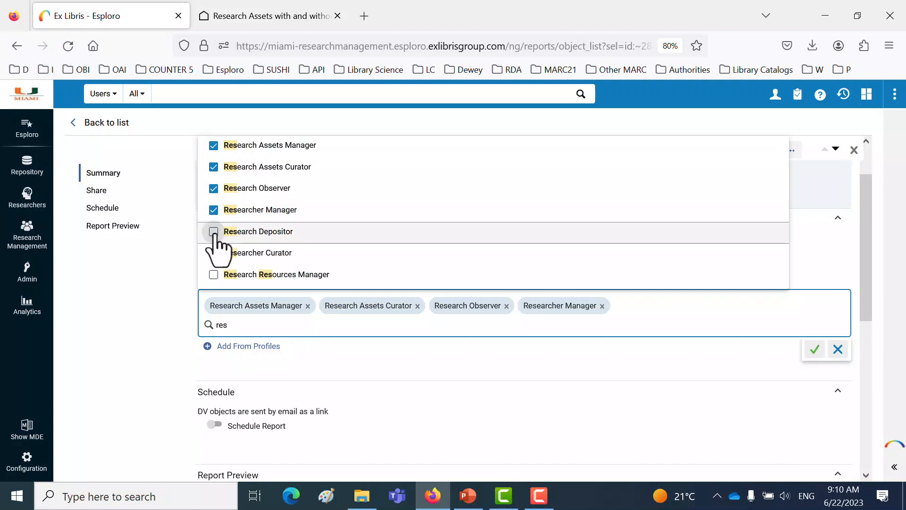
pyautogui.click(213, 231)
pyautogui.click(213, 253)
pyautogui.click(213, 275)
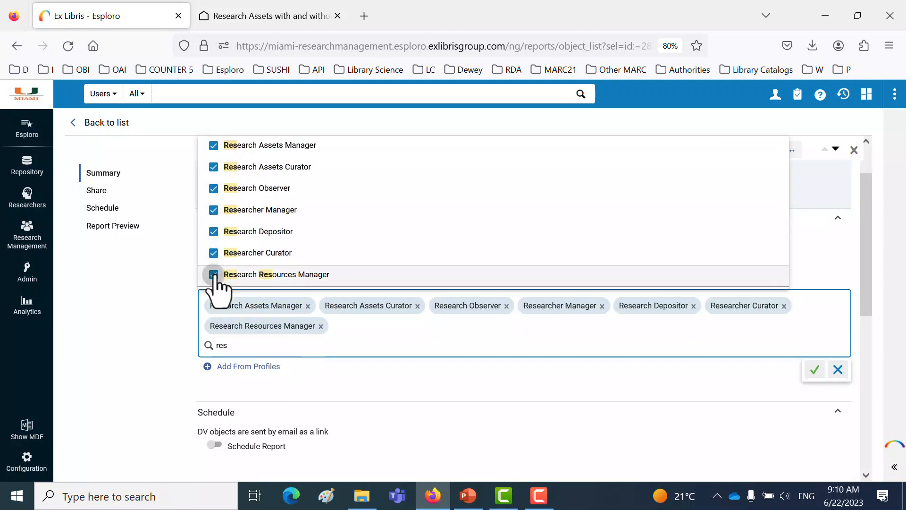
pyautogui.click(813, 373)
pyautogui.scroll(1, 572, 416)
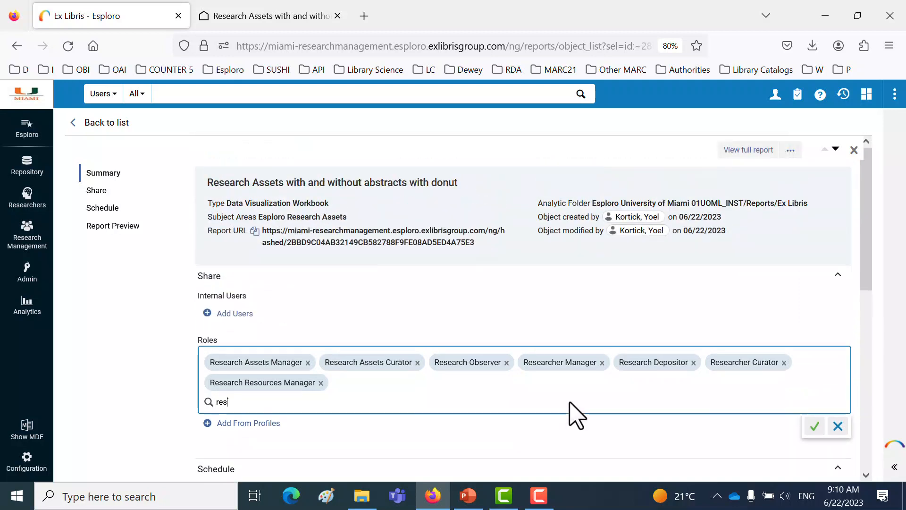
pyautogui.scroll(-3, 572, 416)
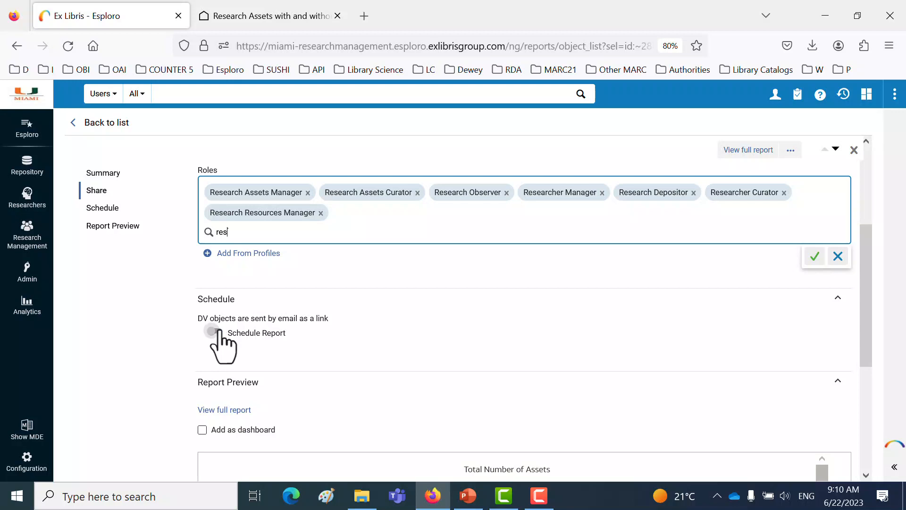
# Review the analytics object's schedule options, report preview and sharing section.
pyautogui.scroll(-2, 374, 343)
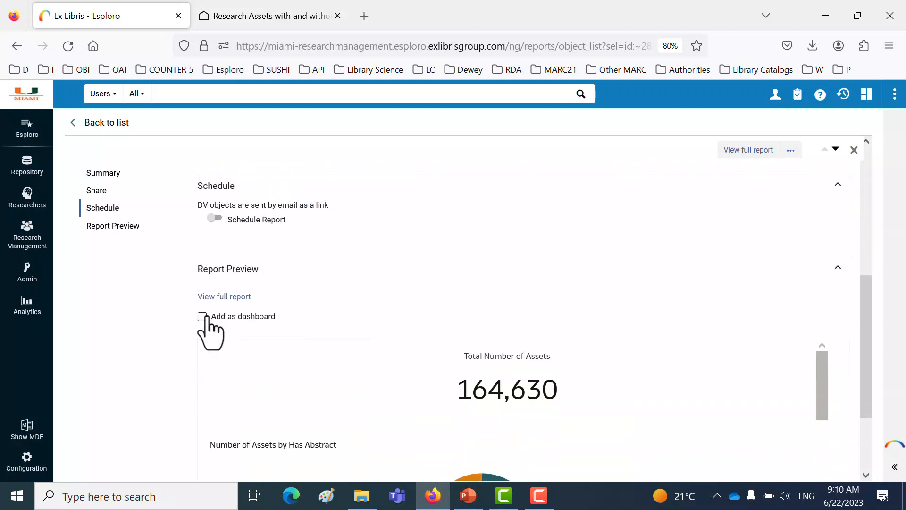
pyautogui.scroll(-2, 382, 302)
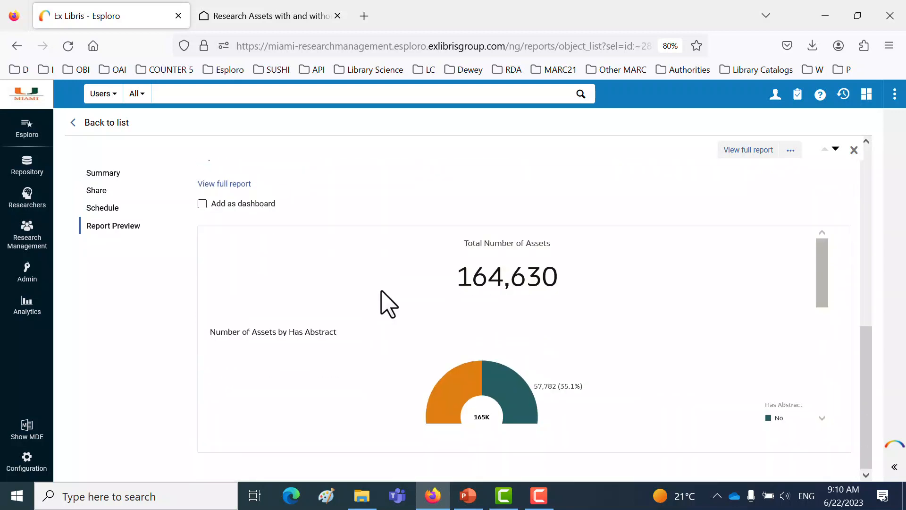
pyautogui.scroll(-5, 613, 354)
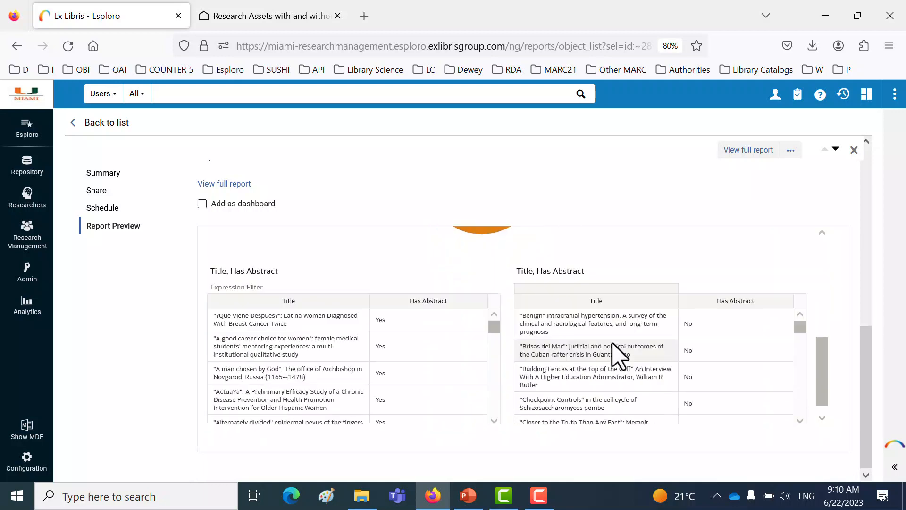
pyautogui.scroll(10, 490, 252)
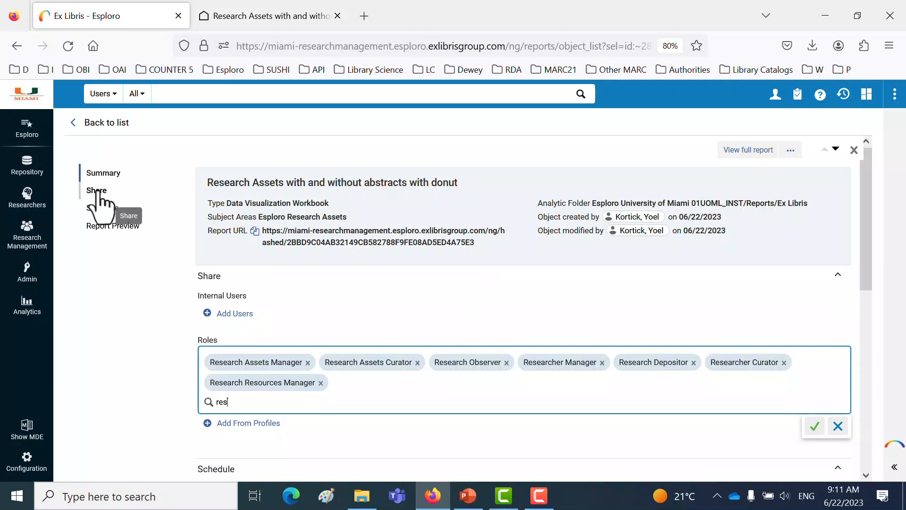
pyautogui.click(95, 173)
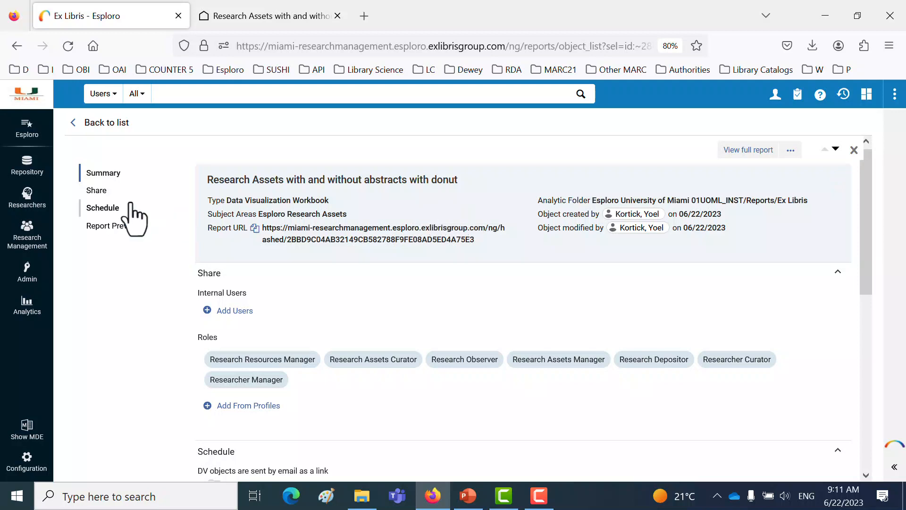
pyautogui.click(96, 191)
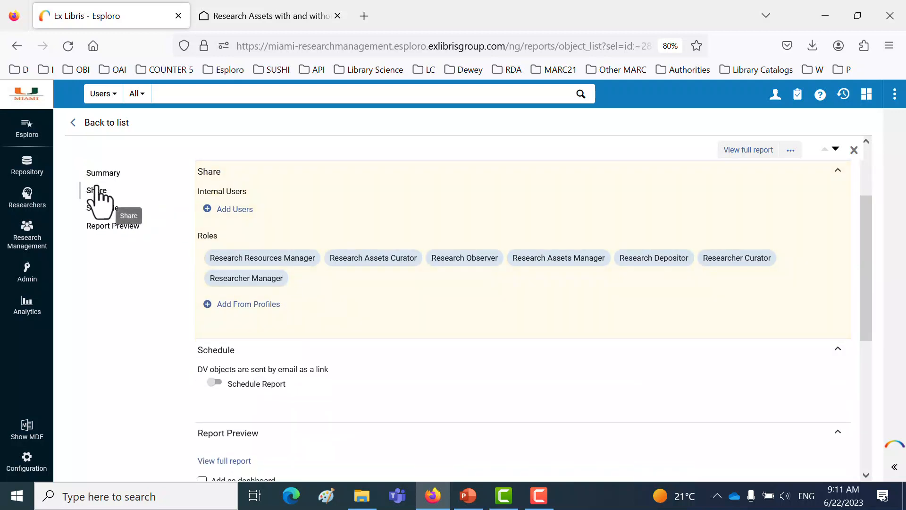
# Change the object's display name to "Research Assets with and without abstracts with donut (YouTube video)" and save it.
pyautogui.click(98, 174)
pyautogui.click(418, 211)
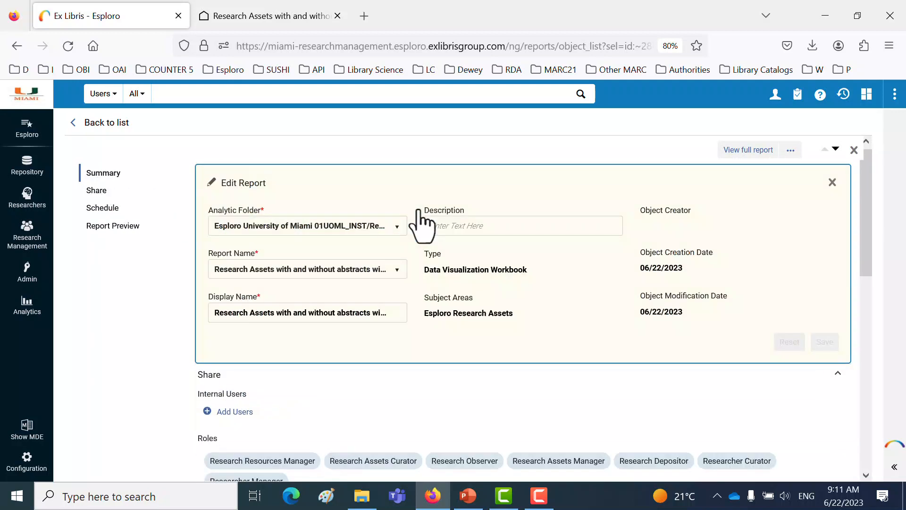
pyautogui.click(367, 312)
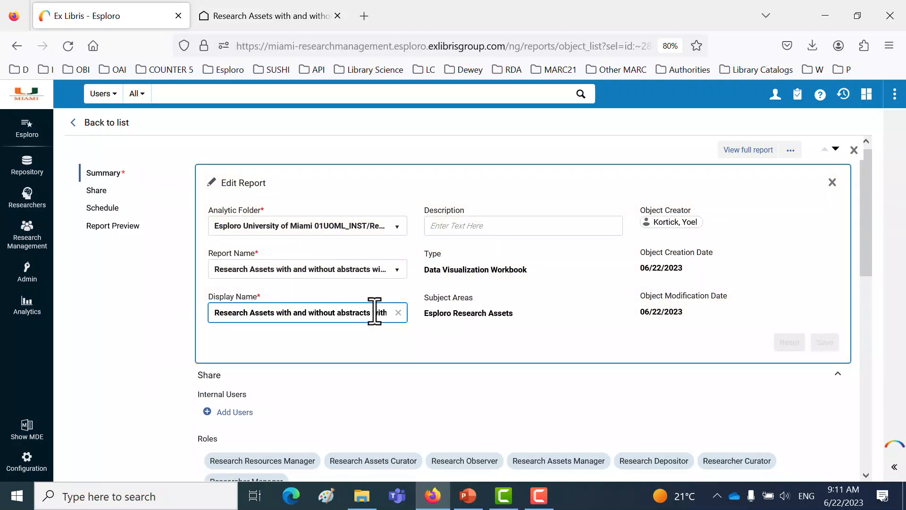
pyautogui.moveTo(371, 314); pyautogui.dragTo(429, 314)
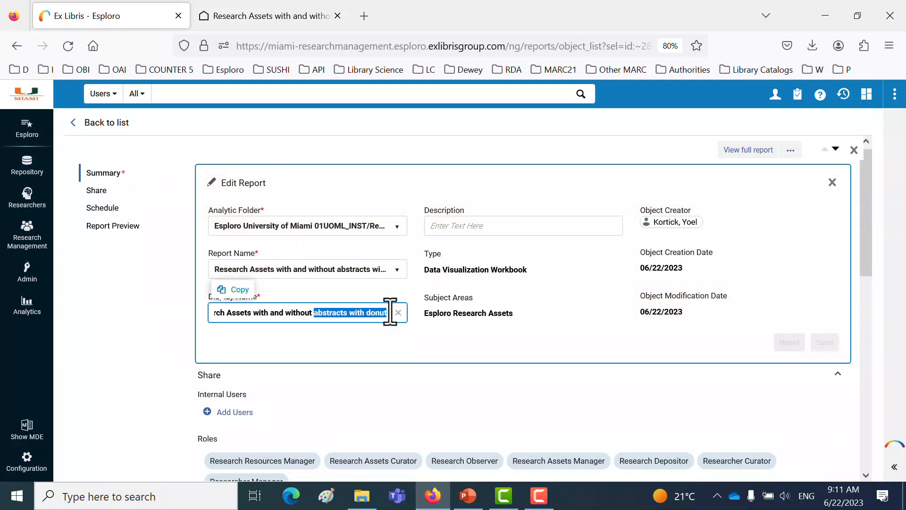
pyautogui.click(391, 313)
pyautogui.write('(')
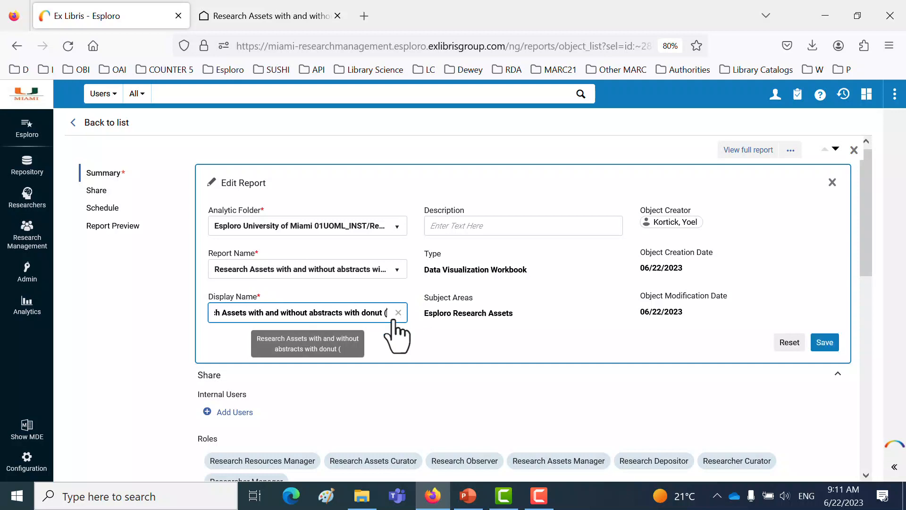
pyautogui.write('YouTube vide')
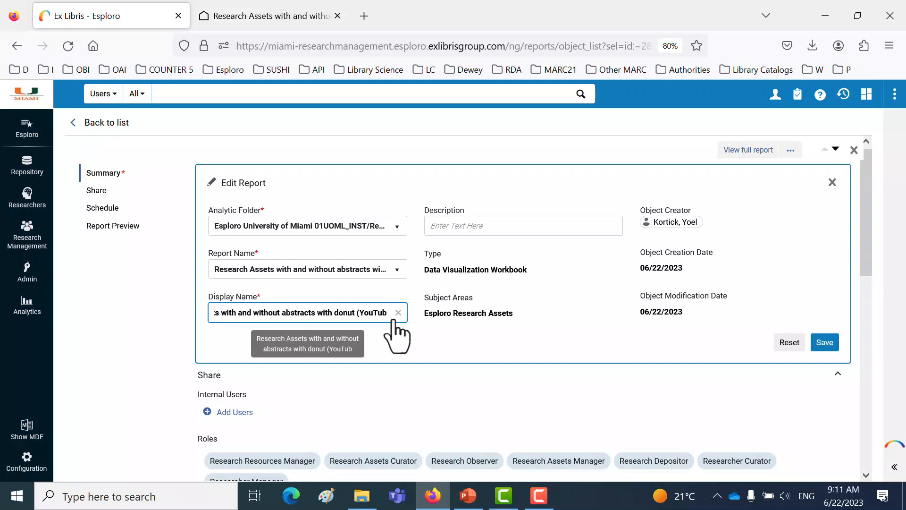
pyautogui.write(')')
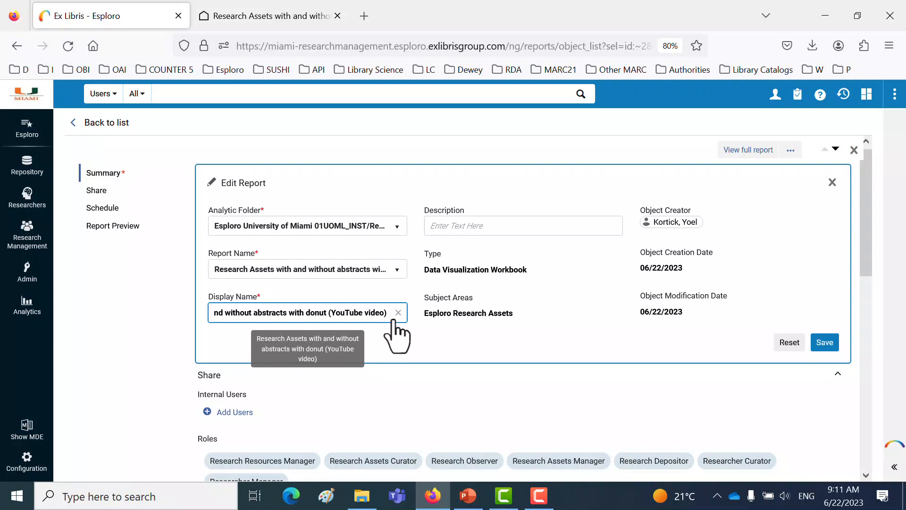
pyautogui.click(825, 343)
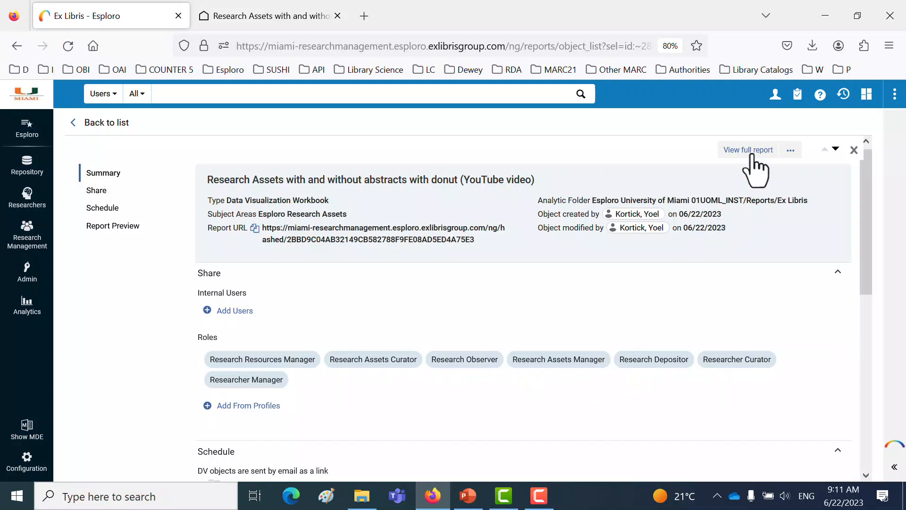
# Close the object's details and pin the donut (YouTube video) workbook to the Analytics menu from the Shared With Me list.
pyautogui.click(855, 150)
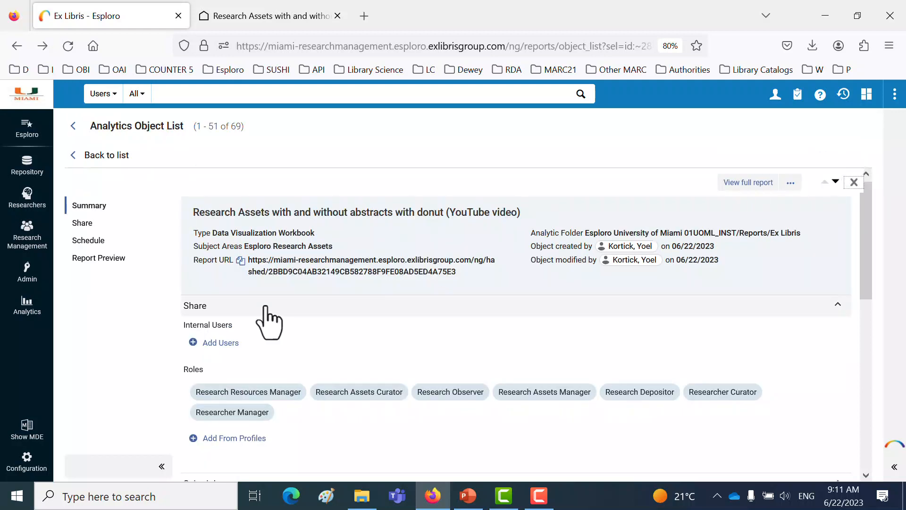
pyautogui.click(30, 313)
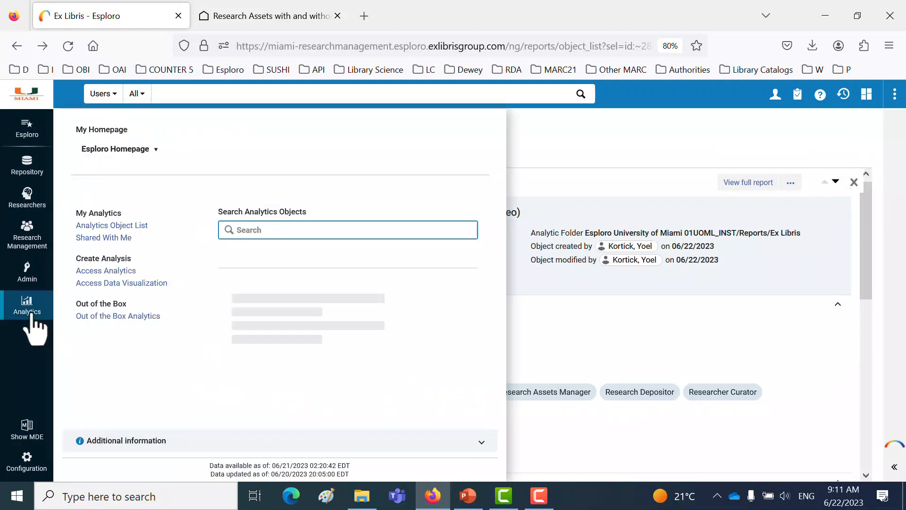
pyautogui.click(94, 239)
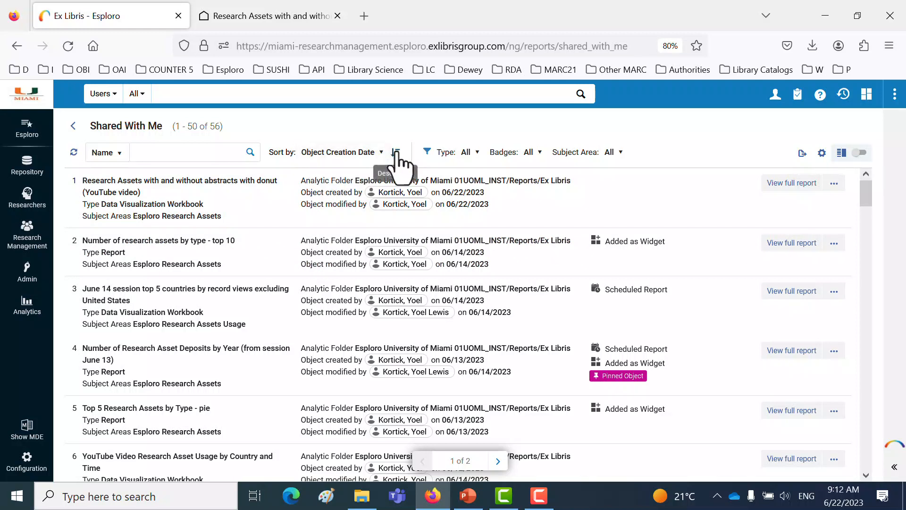
pyautogui.click(833, 184)
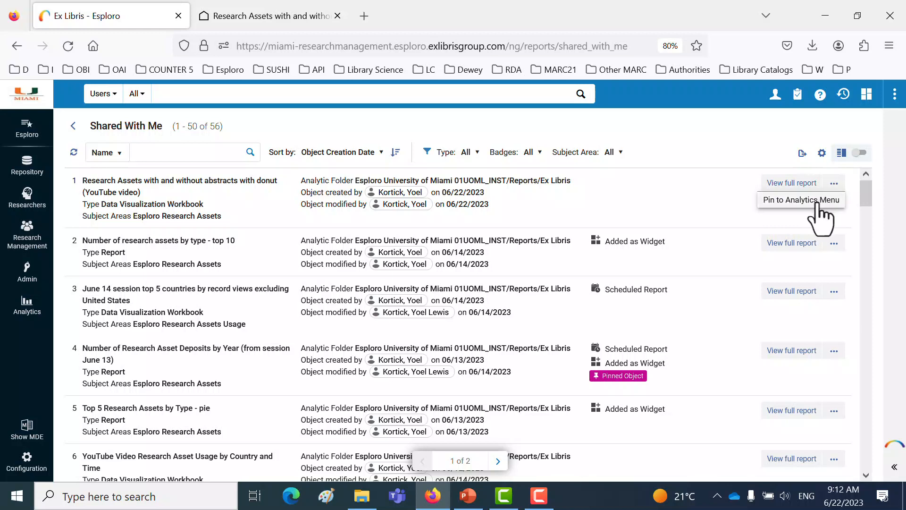
pyautogui.click(817, 200)
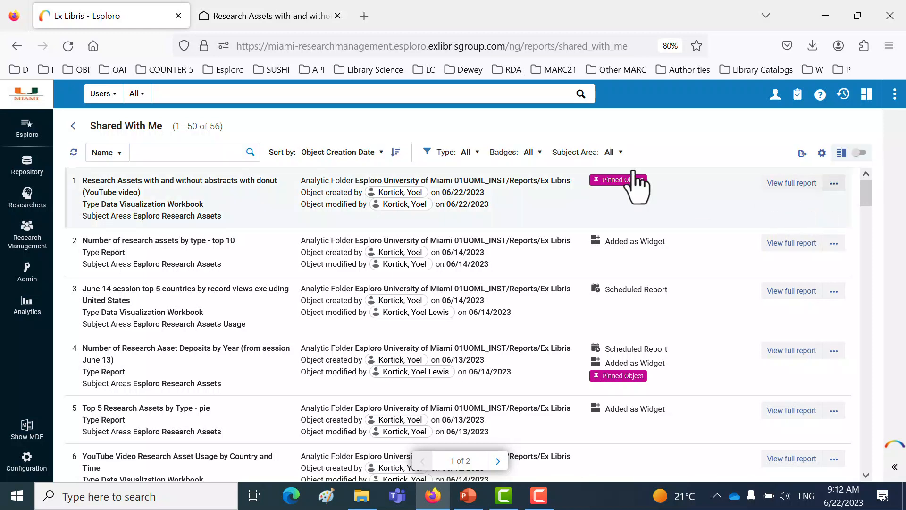
# Close the workbook editor's browser tab and open the donut (YouTube video) workbook from the pinned analytics objects.
pyautogui.click(257, 19)
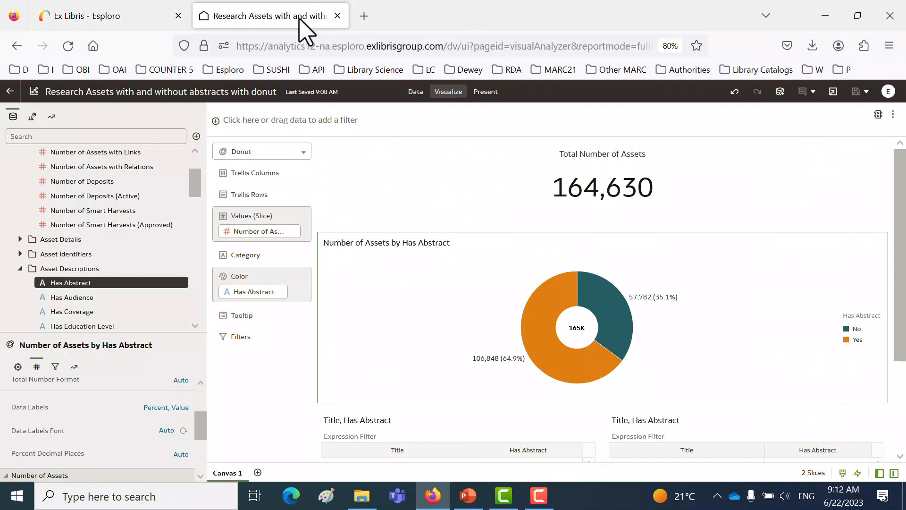
pyautogui.click(337, 17)
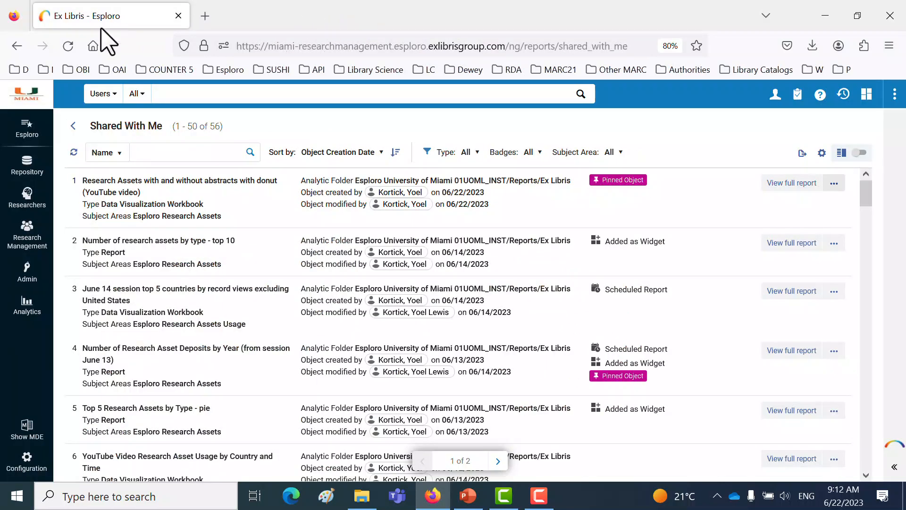
pyautogui.click(25, 308)
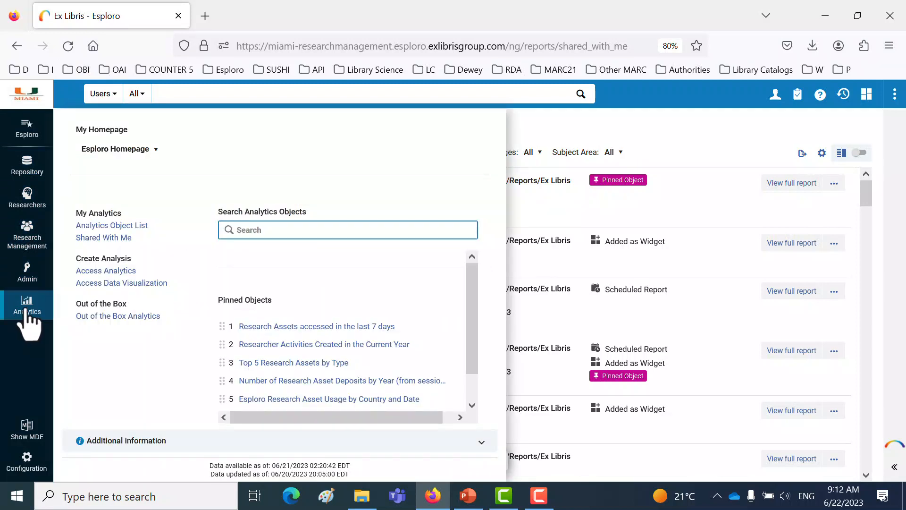
pyautogui.scroll(-1, 344, 316)
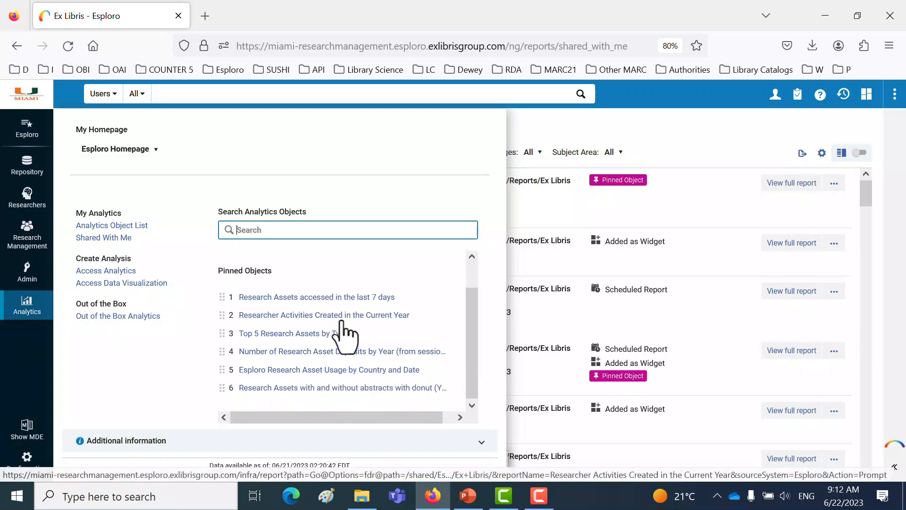
pyautogui.click(345, 389)
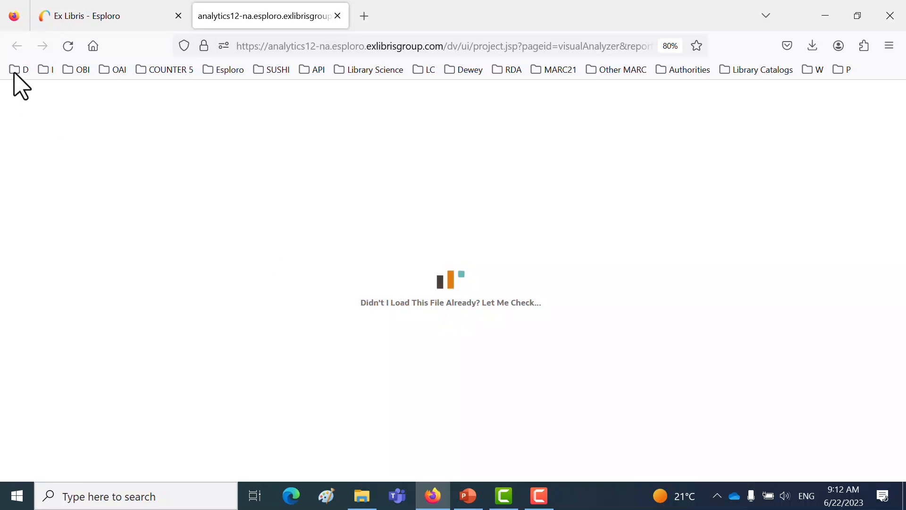
# Search the Esploro analytics objects for "don", and return to the opened workbook in Oracle Analytics.
pyautogui.click(72, 16)
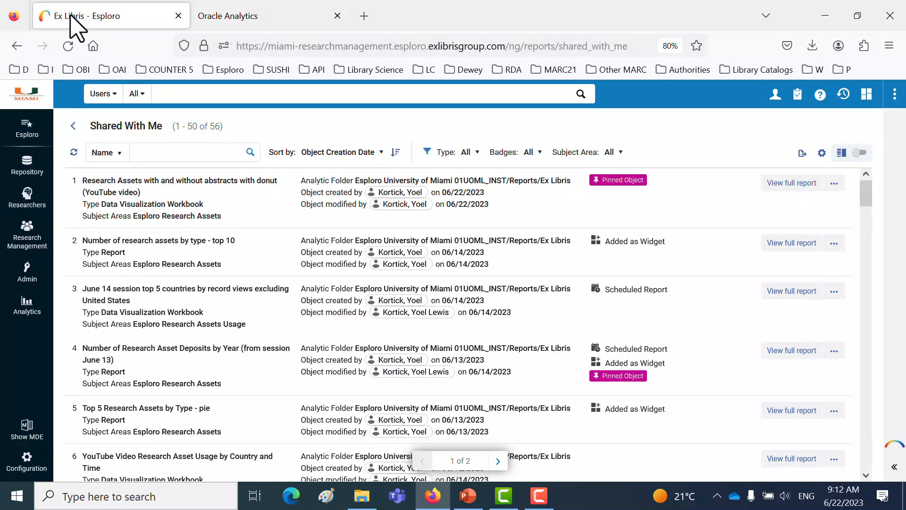
pyautogui.click(24, 318)
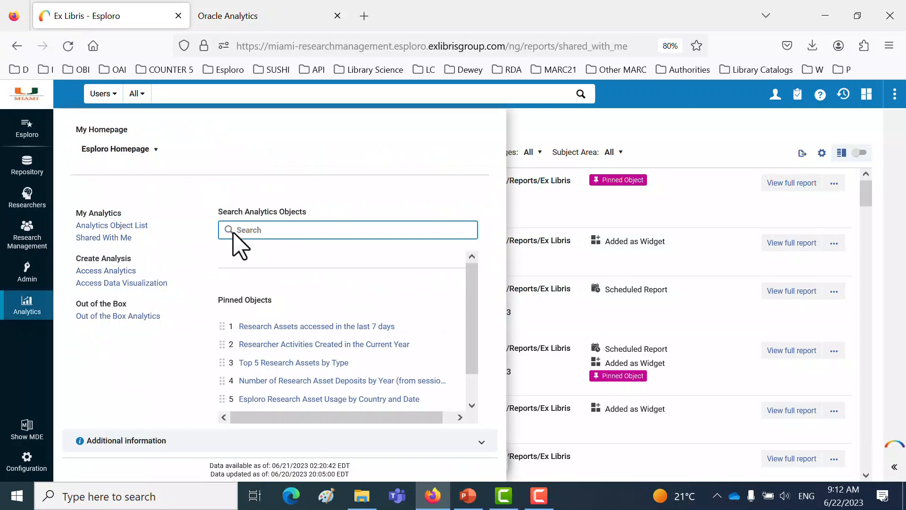
pyautogui.write('don')
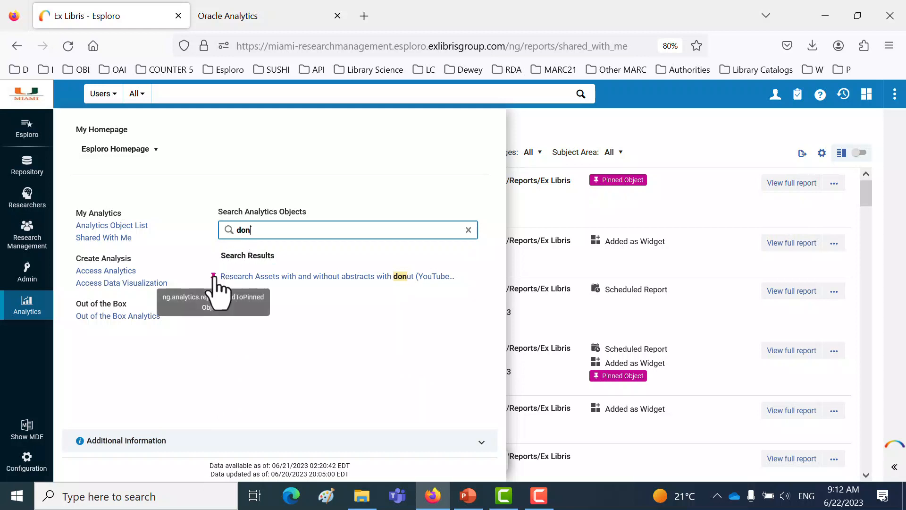
pyautogui.click(243, 17)
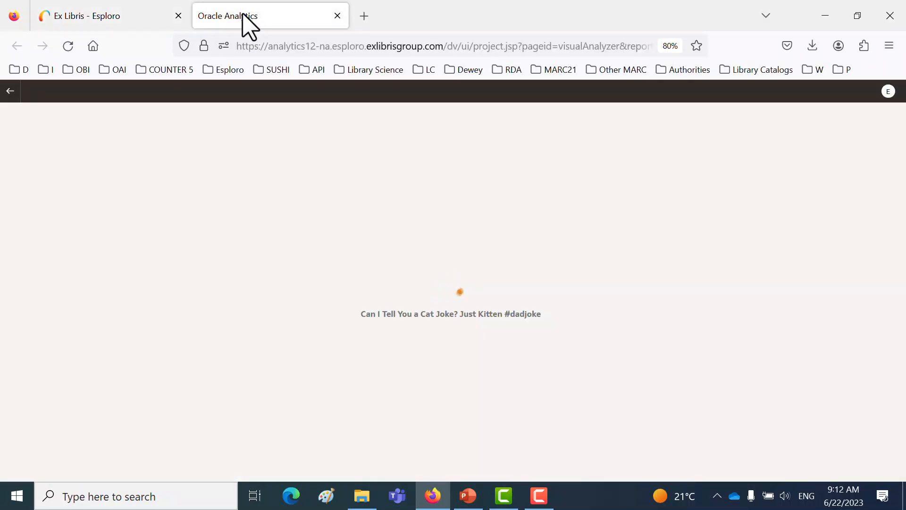